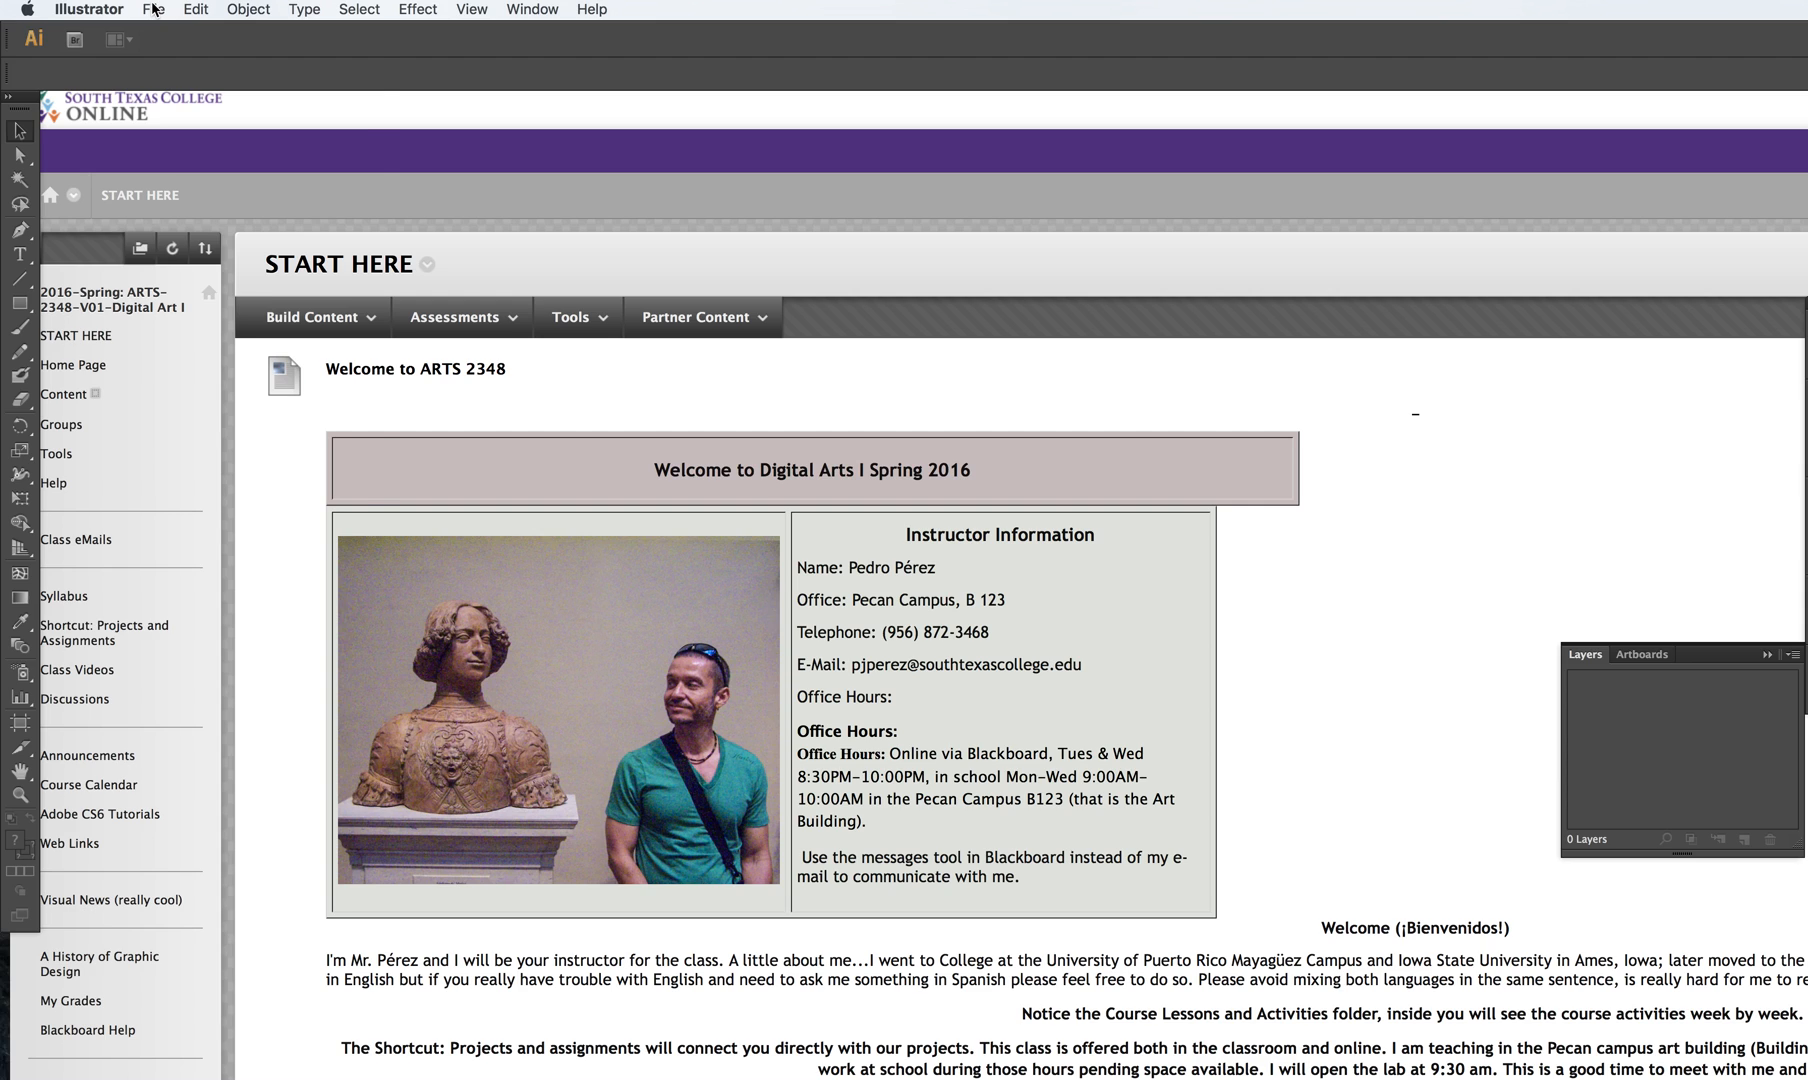
- Create a new Letter-size print document with one artboard, CMYK colour mode and 300 ppi raster effects
{"action": "left_click", "coordinate": [167, 39]}
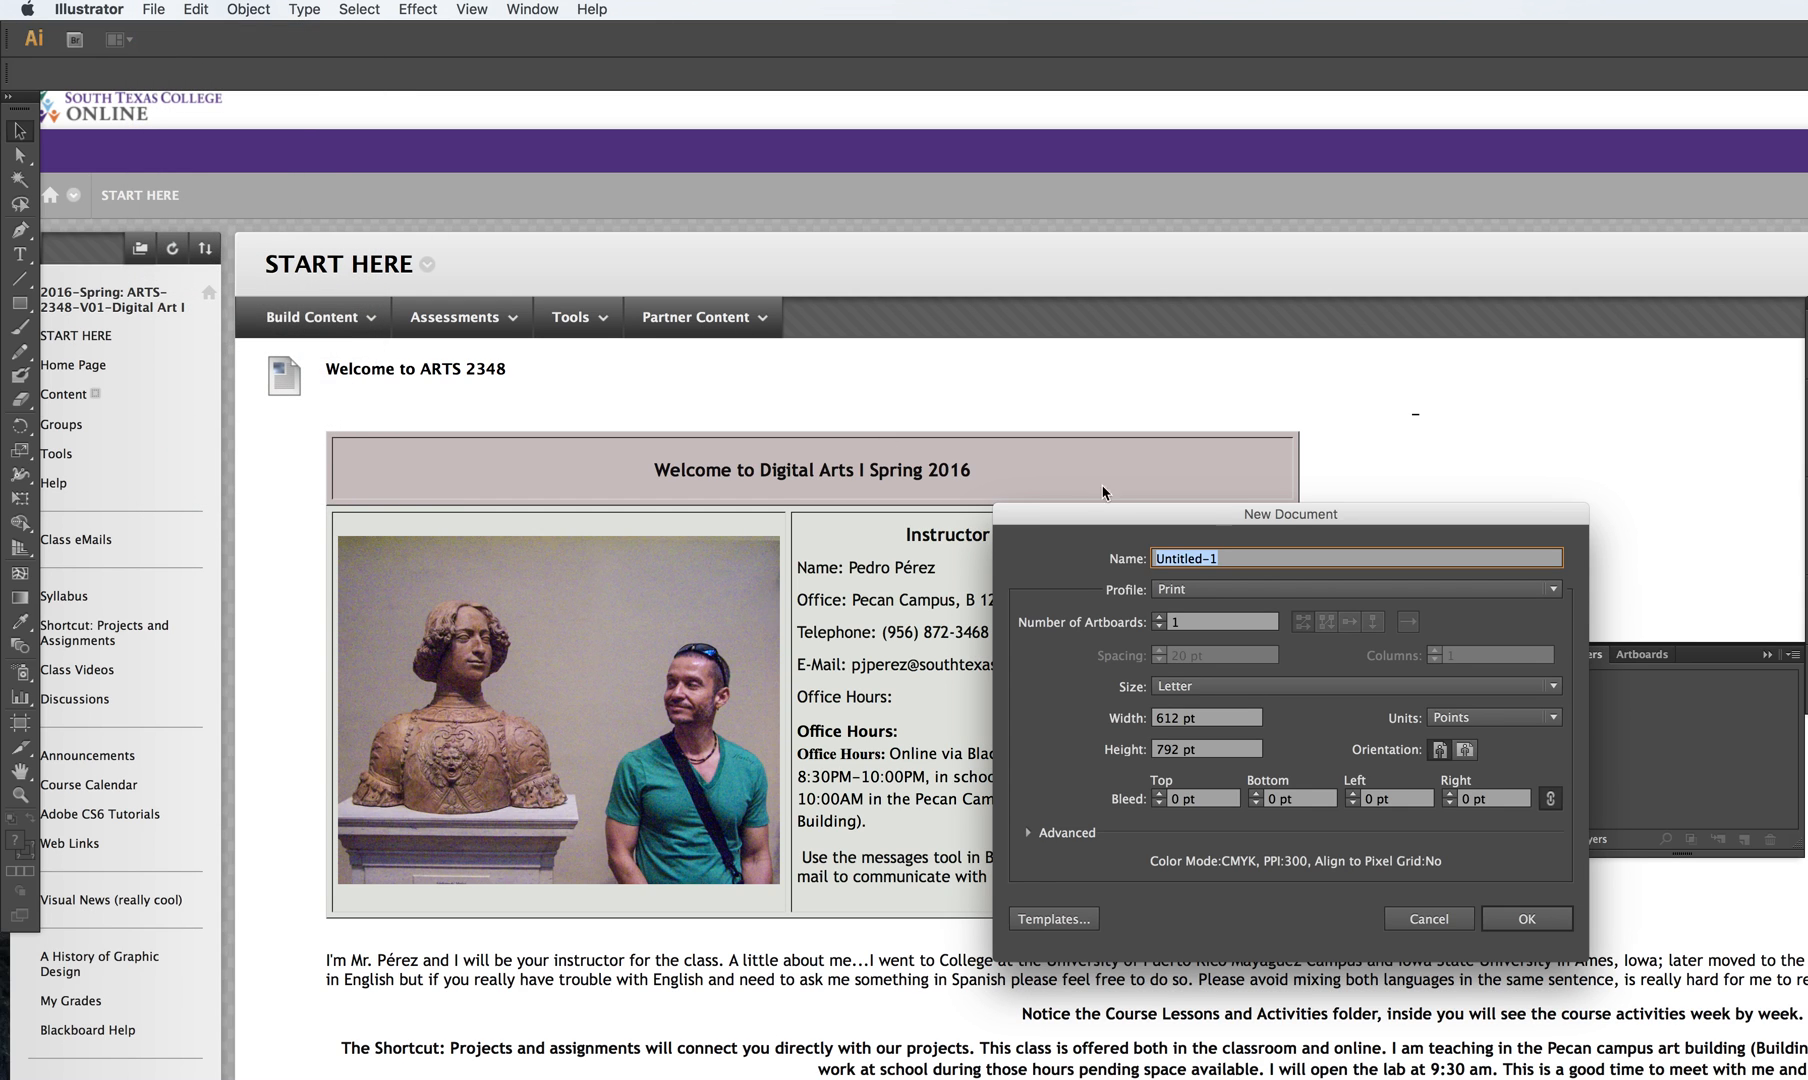
{"action": "left_click_drag", "start_coordinate": [1160, 517], "coordinate": [729, 256]}
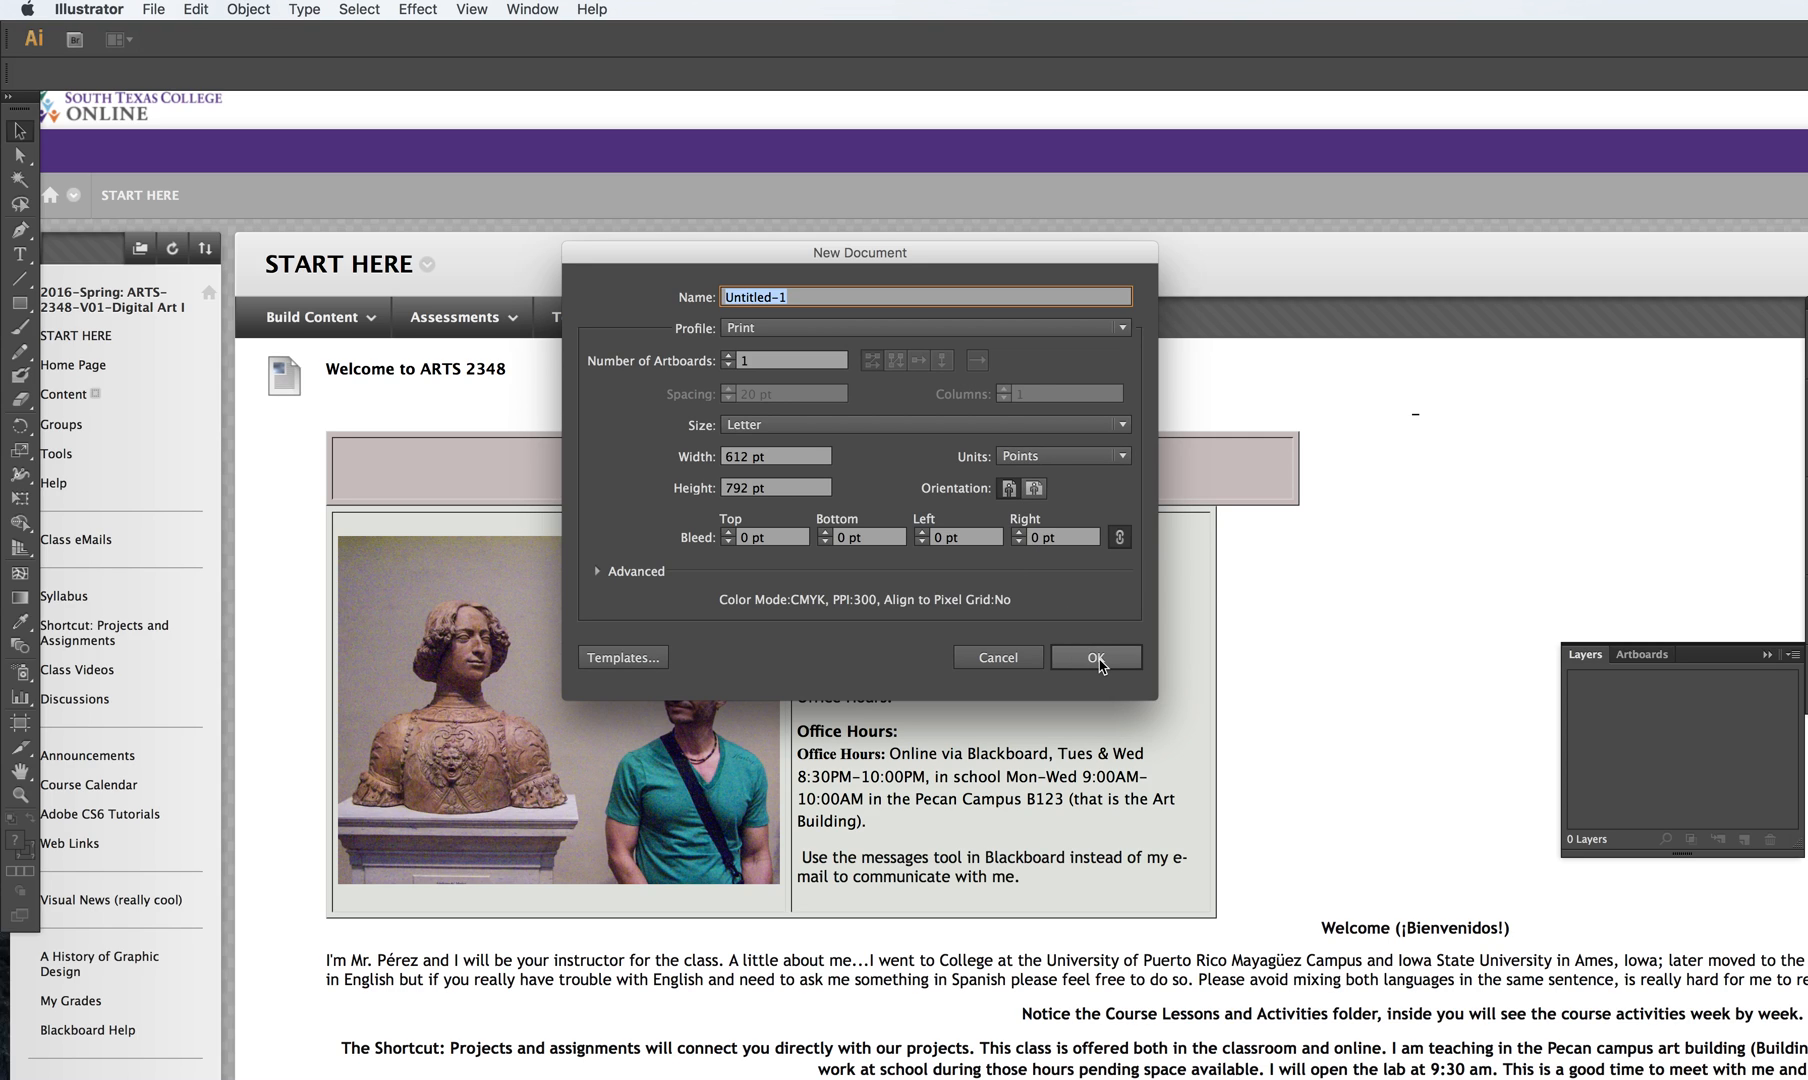
{"action": "left_click", "coordinate": [597, 571]}
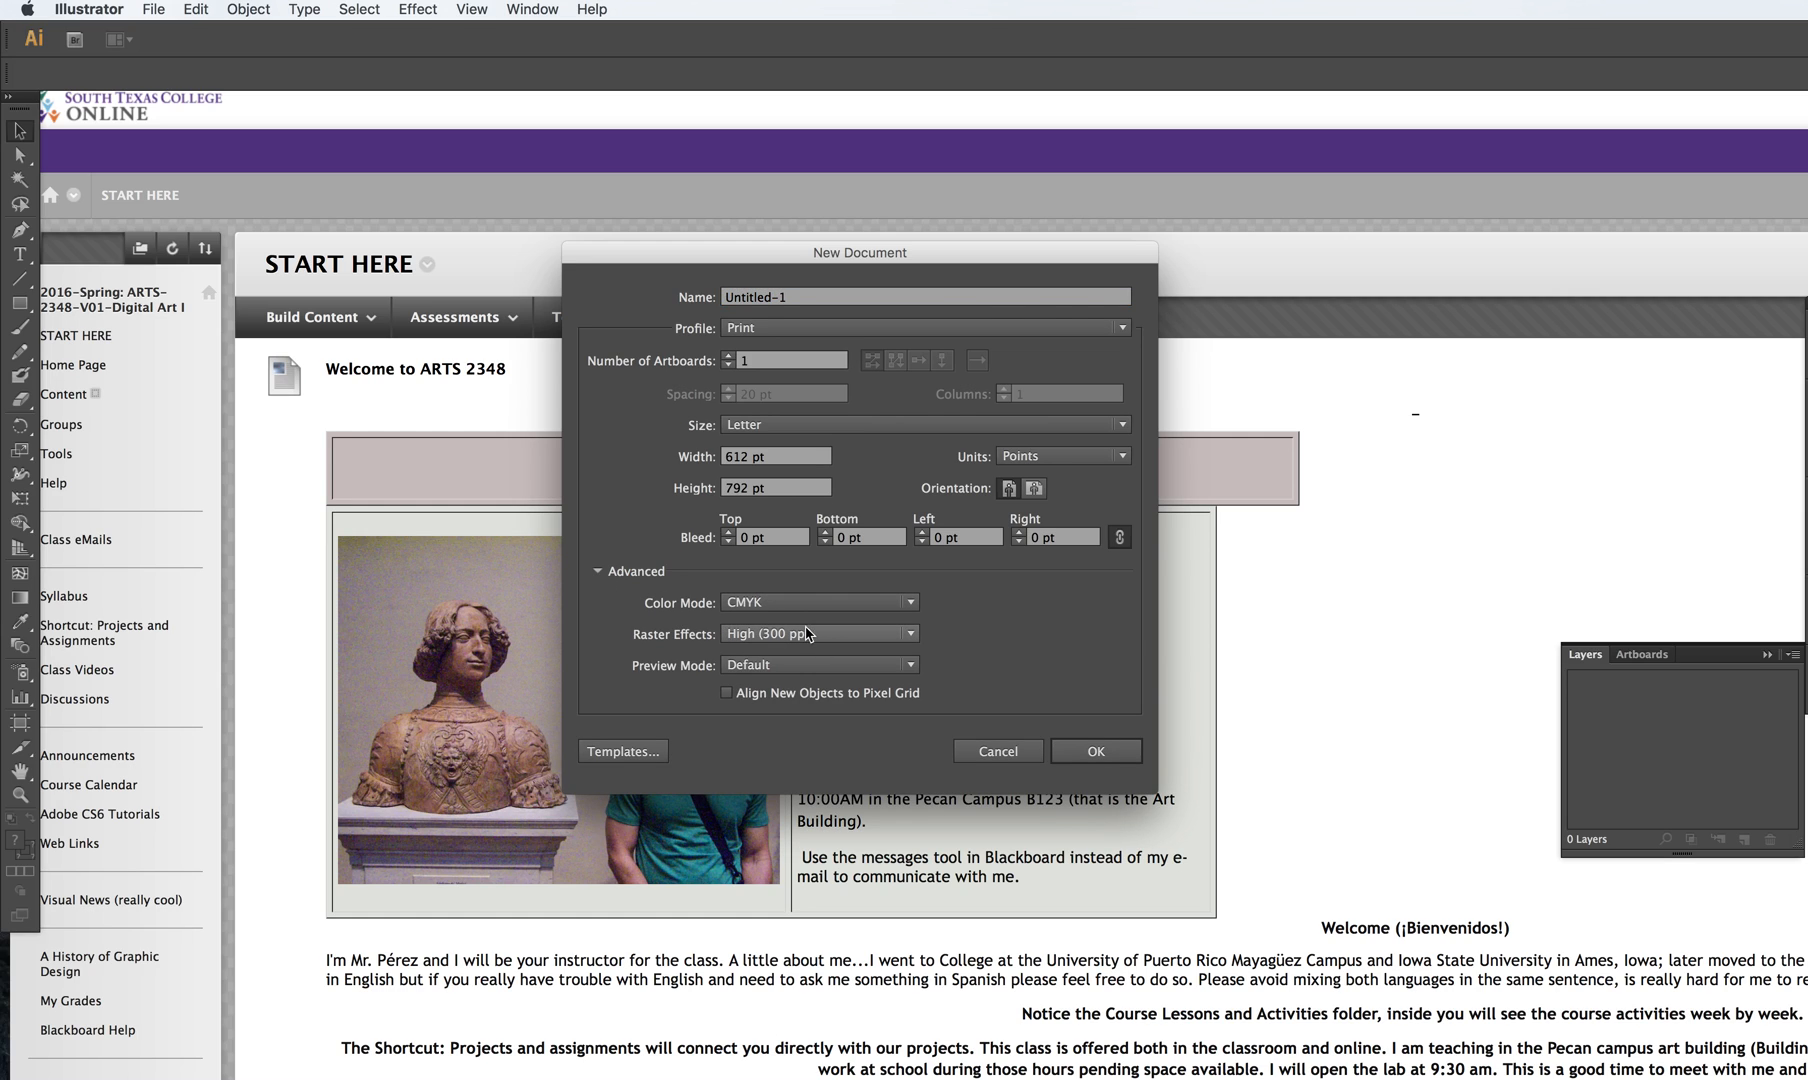
{"action": "left_click", "coordinate": [1100, 755]}
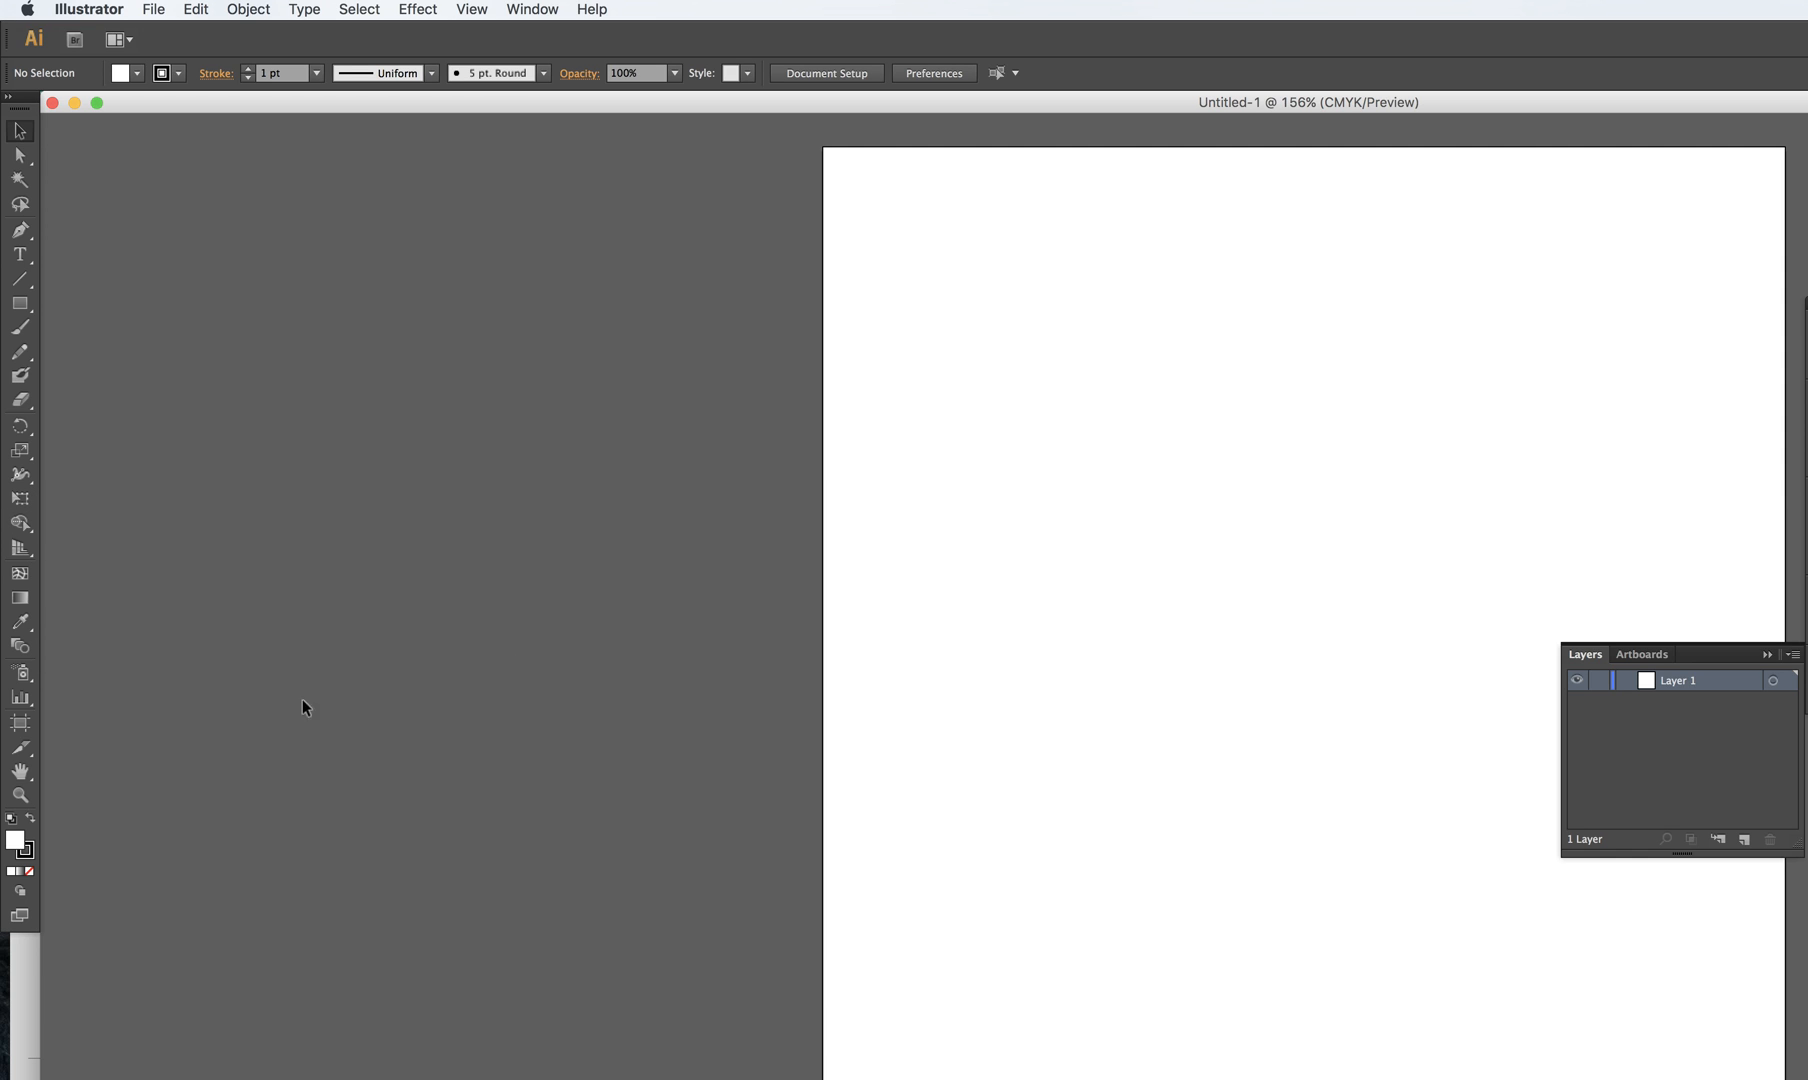
- Float the collapsed panel dock in the empty canvas just beside the artboard
{"action": "left_click", "coordinate": [20, 796]}
{"action": "left_click", "coordinate": [1107, 568], "text": "alt"}
{"action": "left_click_drag", "start_coordinate": [1183, 642], "coordinate": [676, 391]}
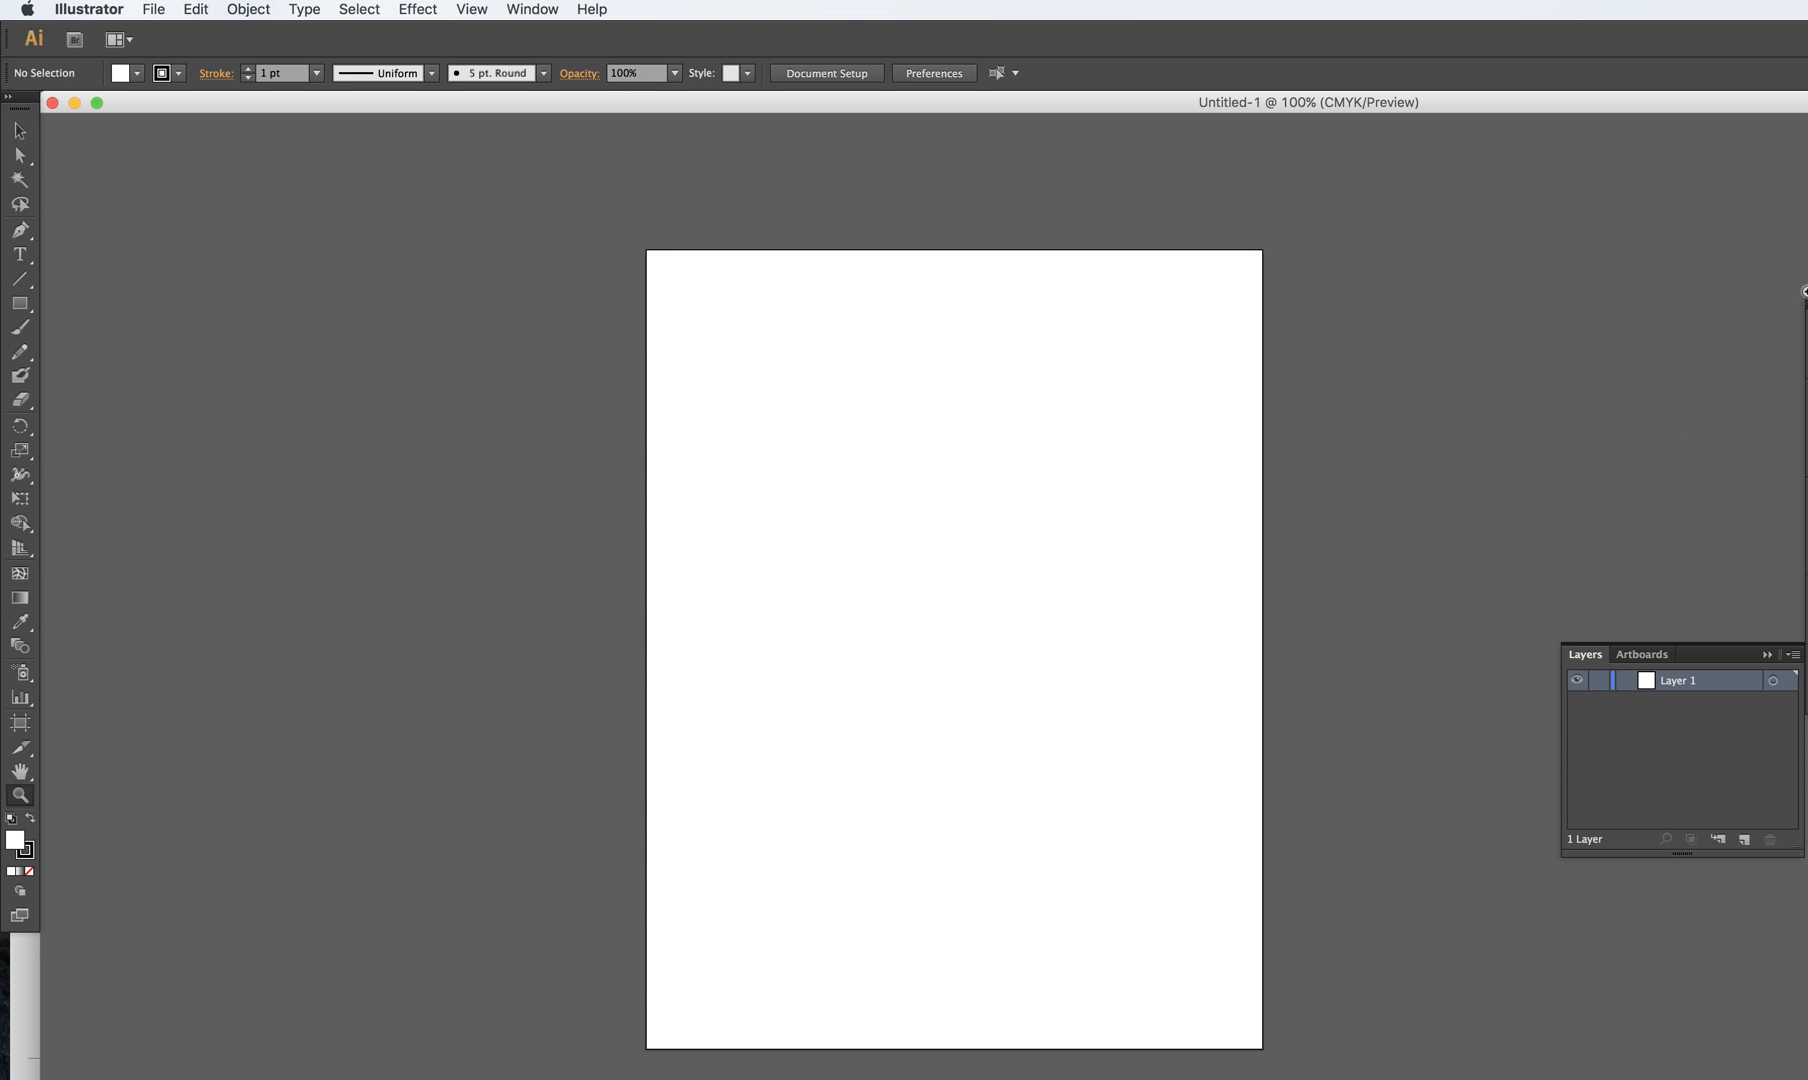
{"action": "left_click_drag", "start_coordinate": [1803, 300], "coordinate": [1458, 279]}
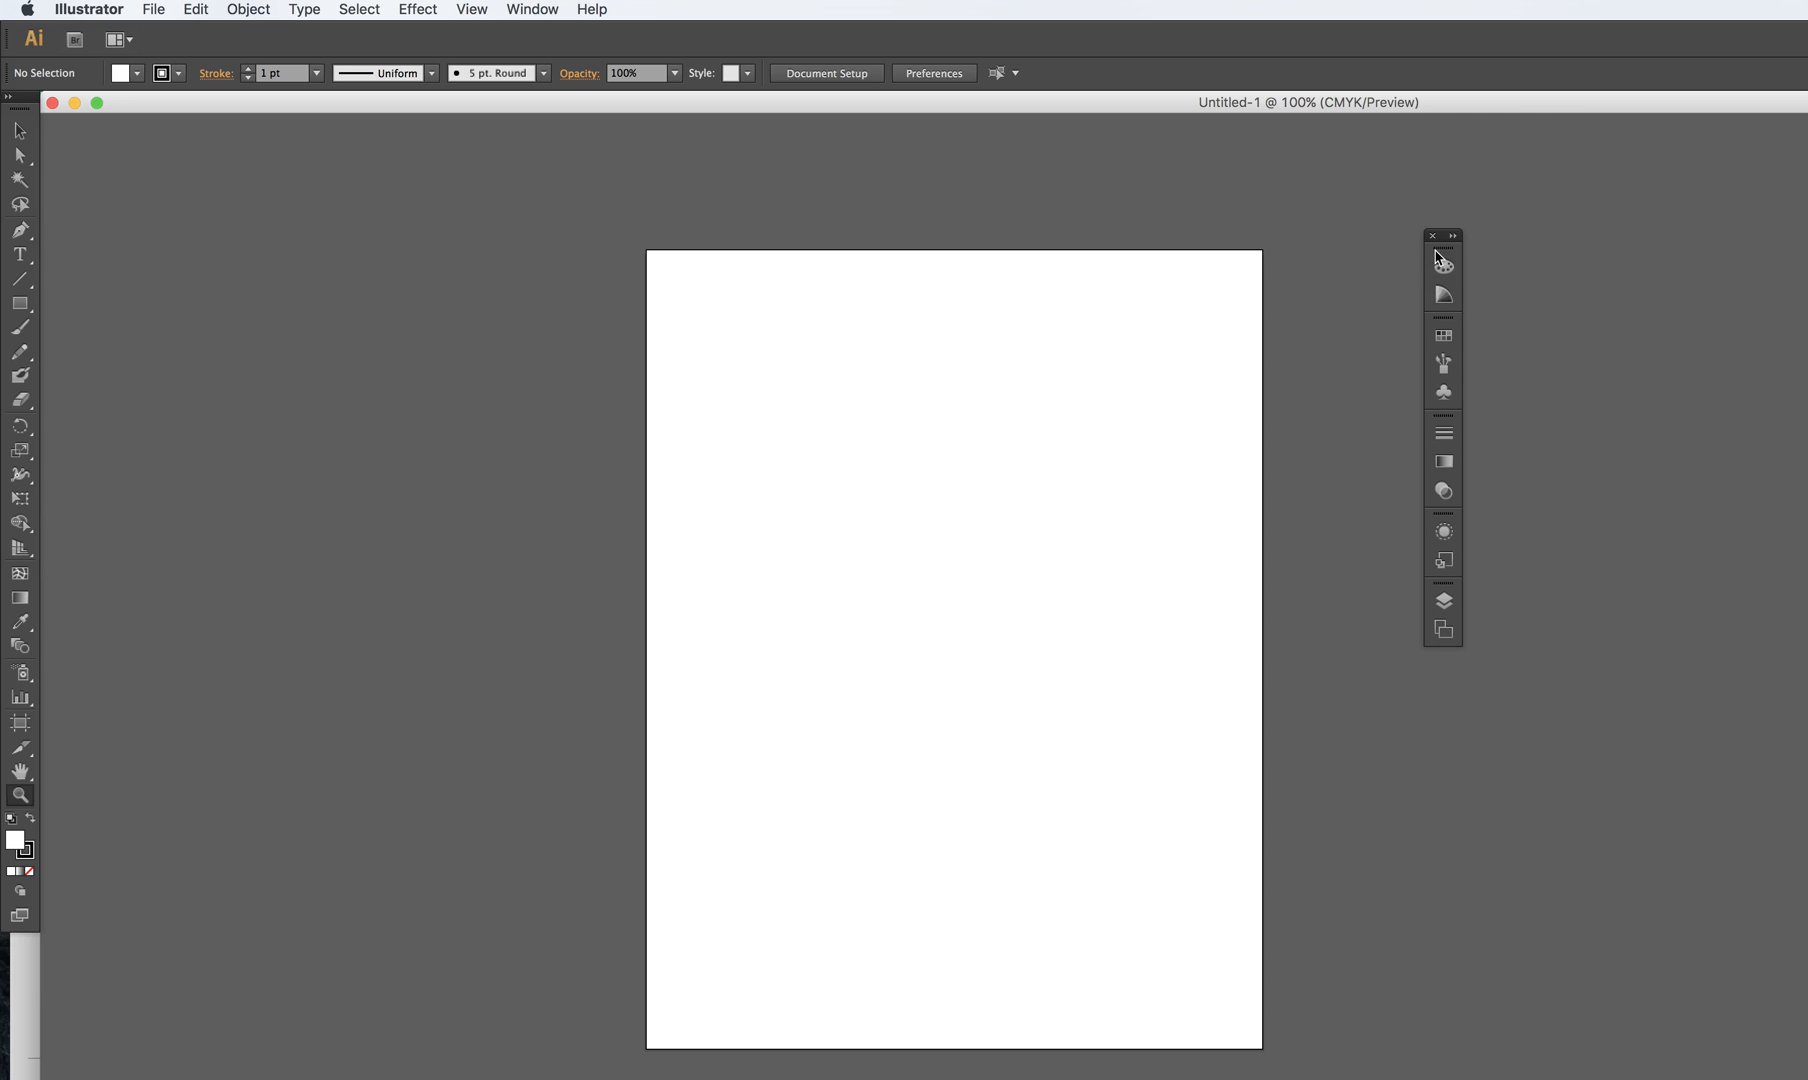
{"action": "left_click_drag", "start_coordinate": [1443, 238], "coordinate": [1381, 241]}
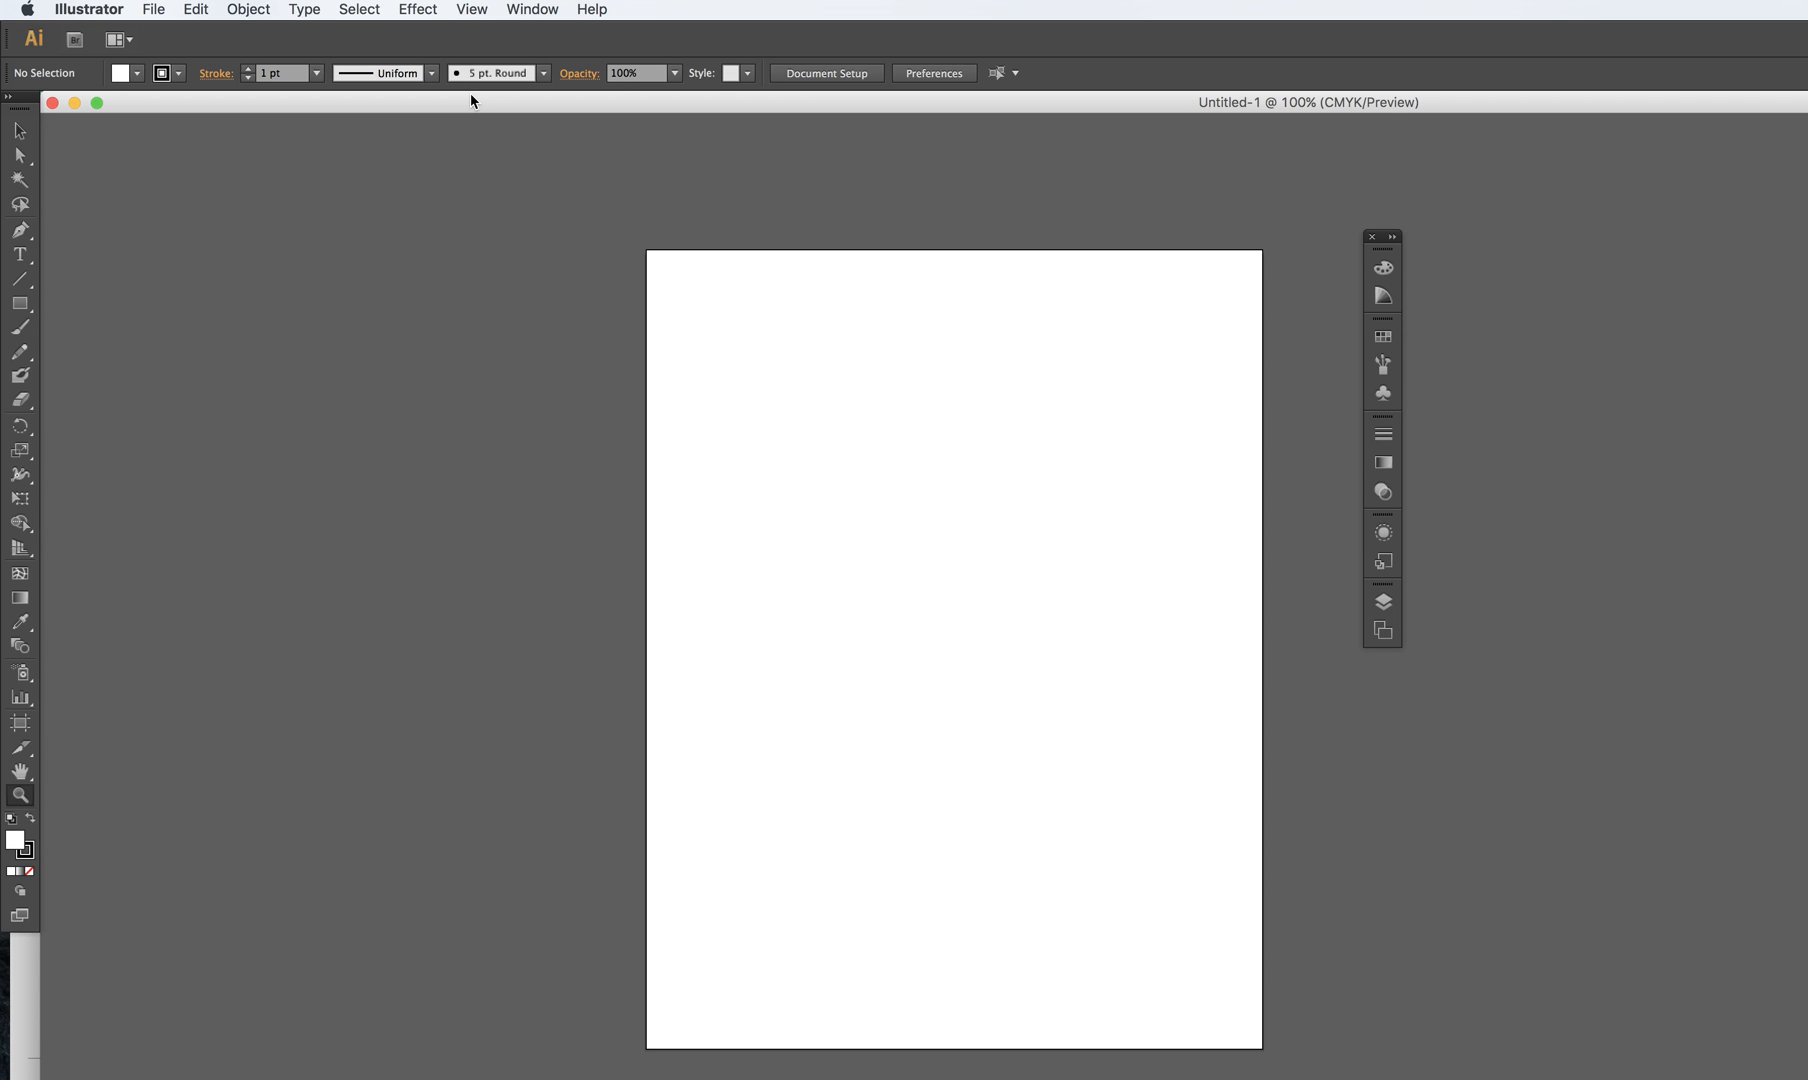
- Show the document rulers and set their units to inches
{"action": "left_click", "coordinate": [472, 9]}
{"action": "mouse_move", "coordinate": [612, 424]}
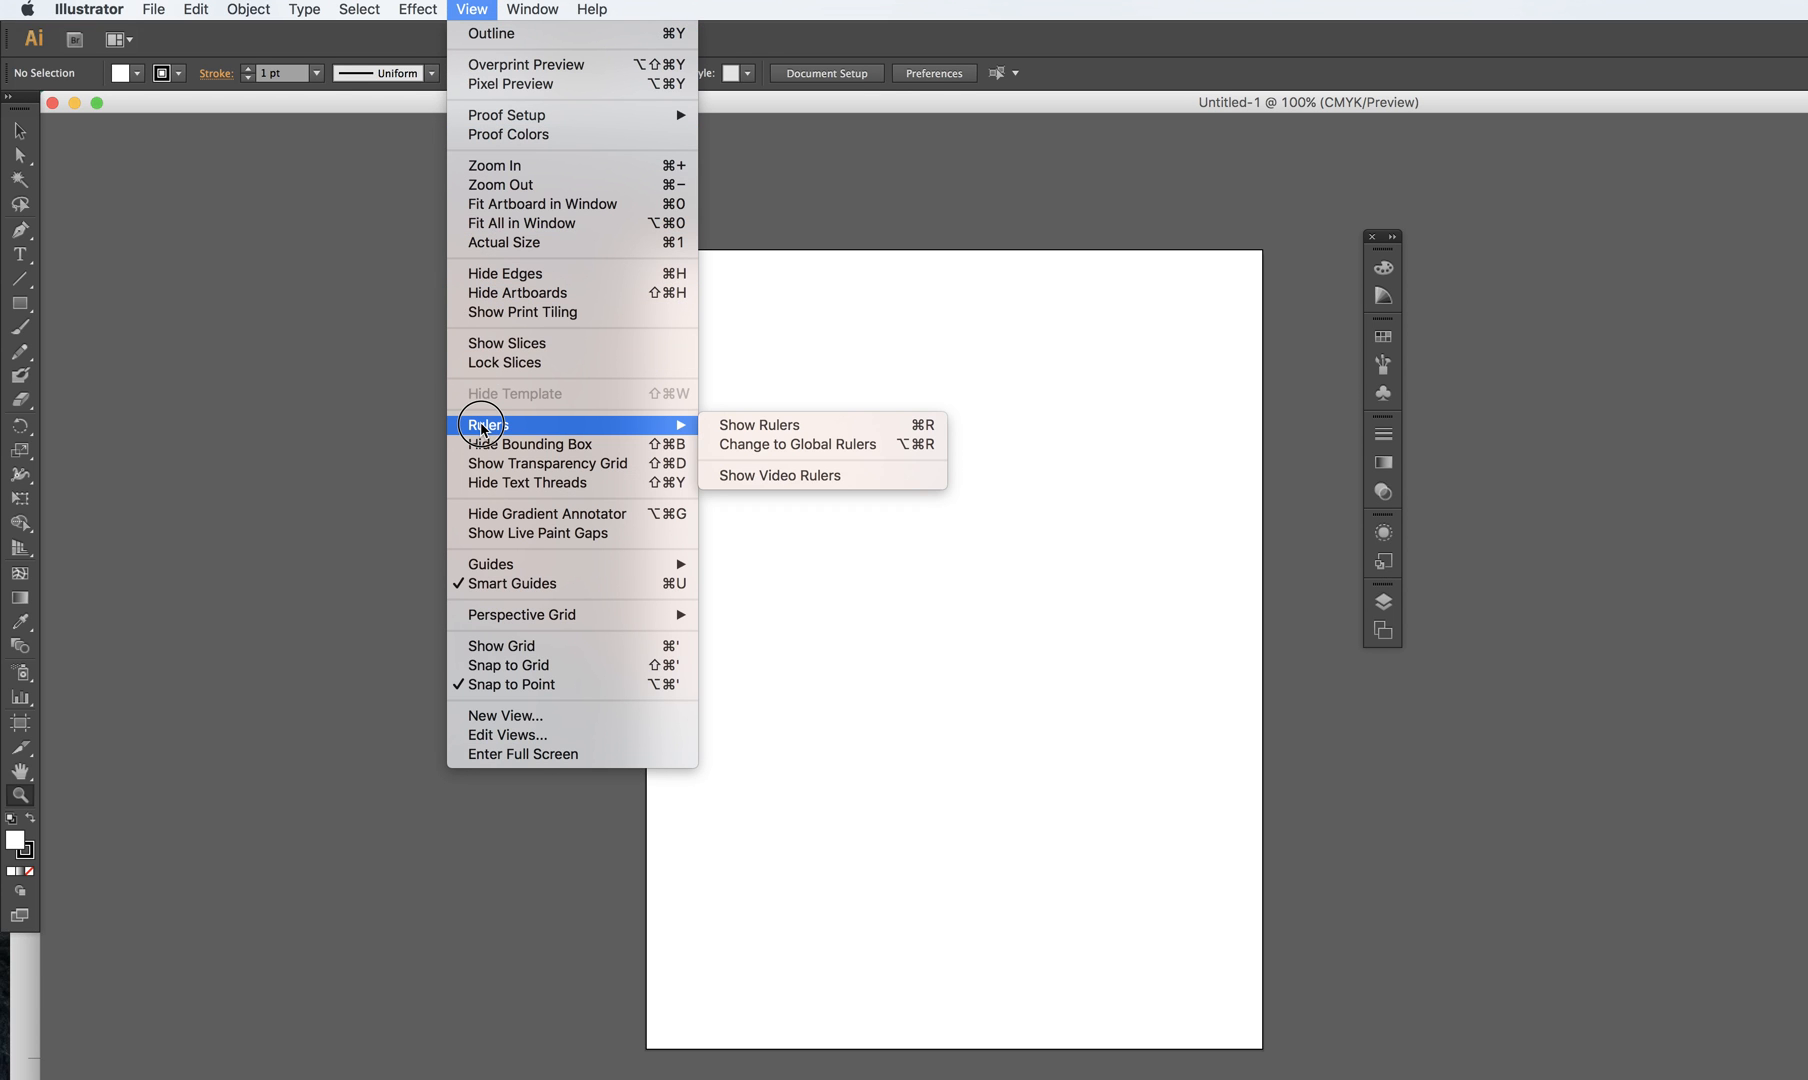
{"action": "left_click", "coordinate": [770, 425]}
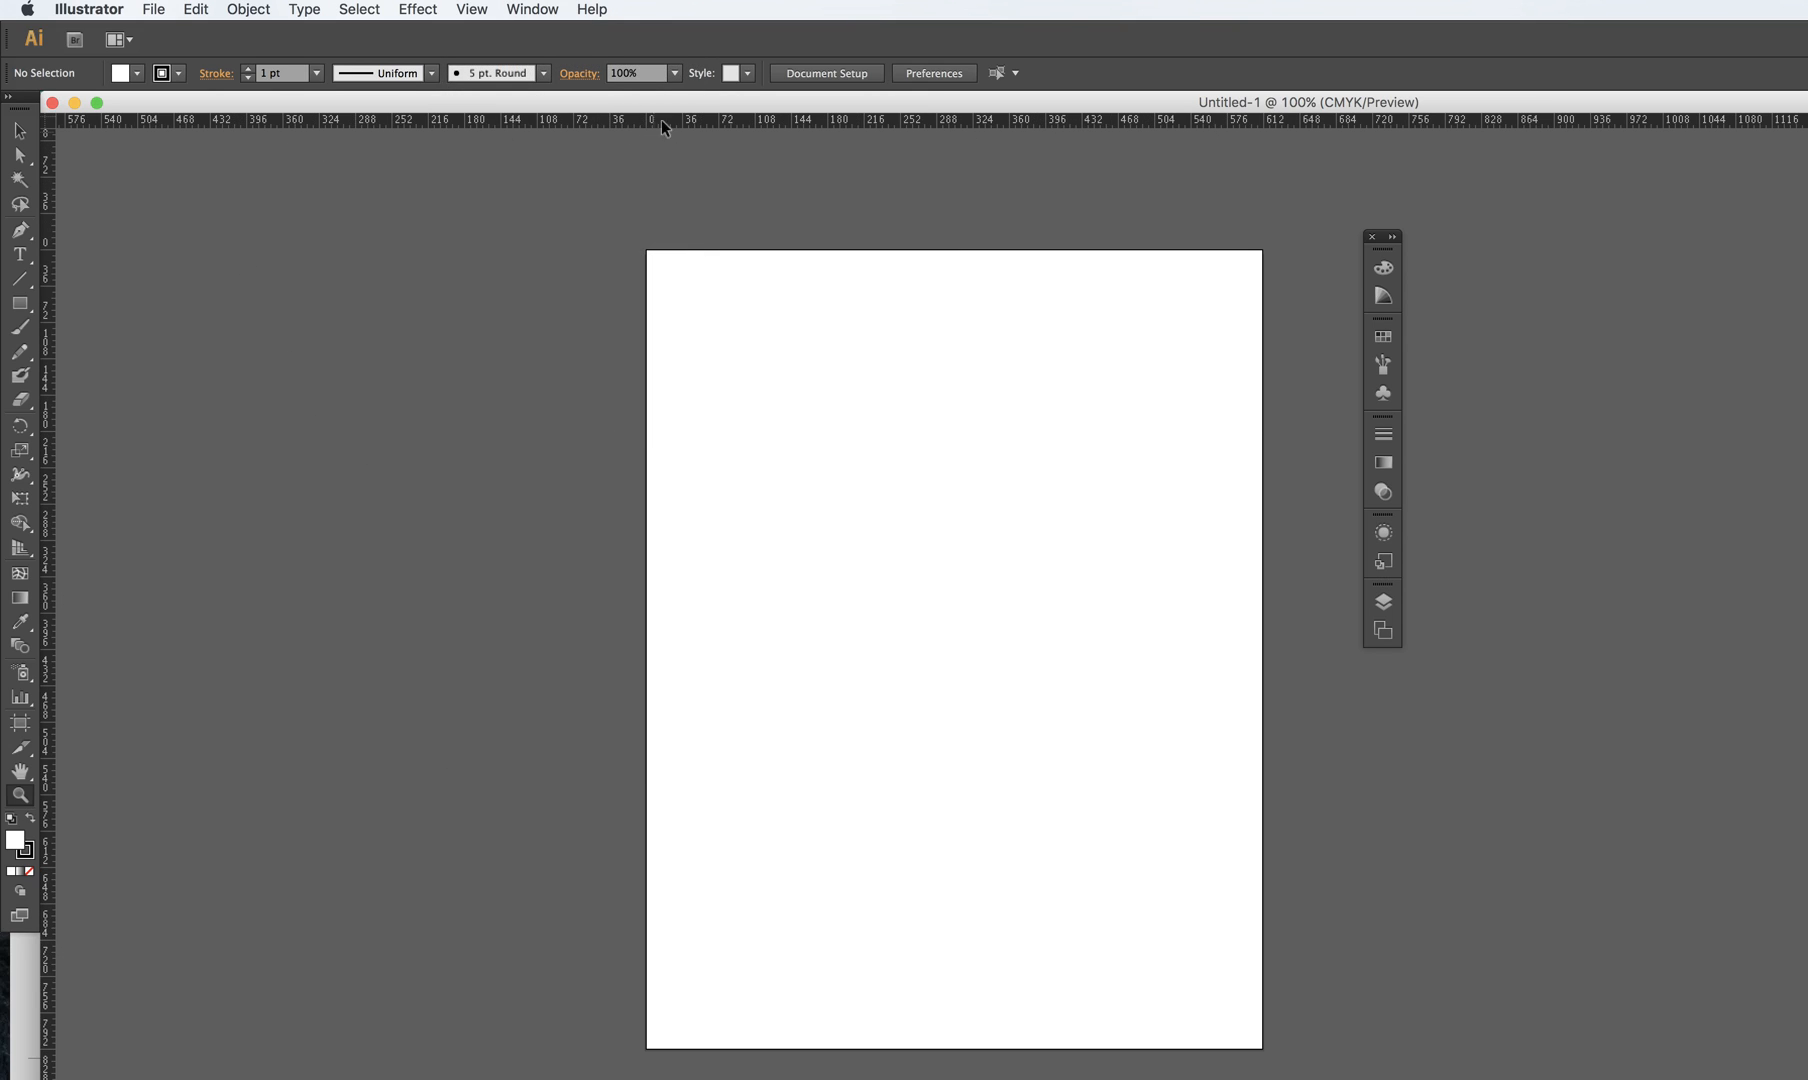
{"action": "left_click", "coordinate": [21, 135]}
{"action": "right_click", "coordinate": [179, 119]}
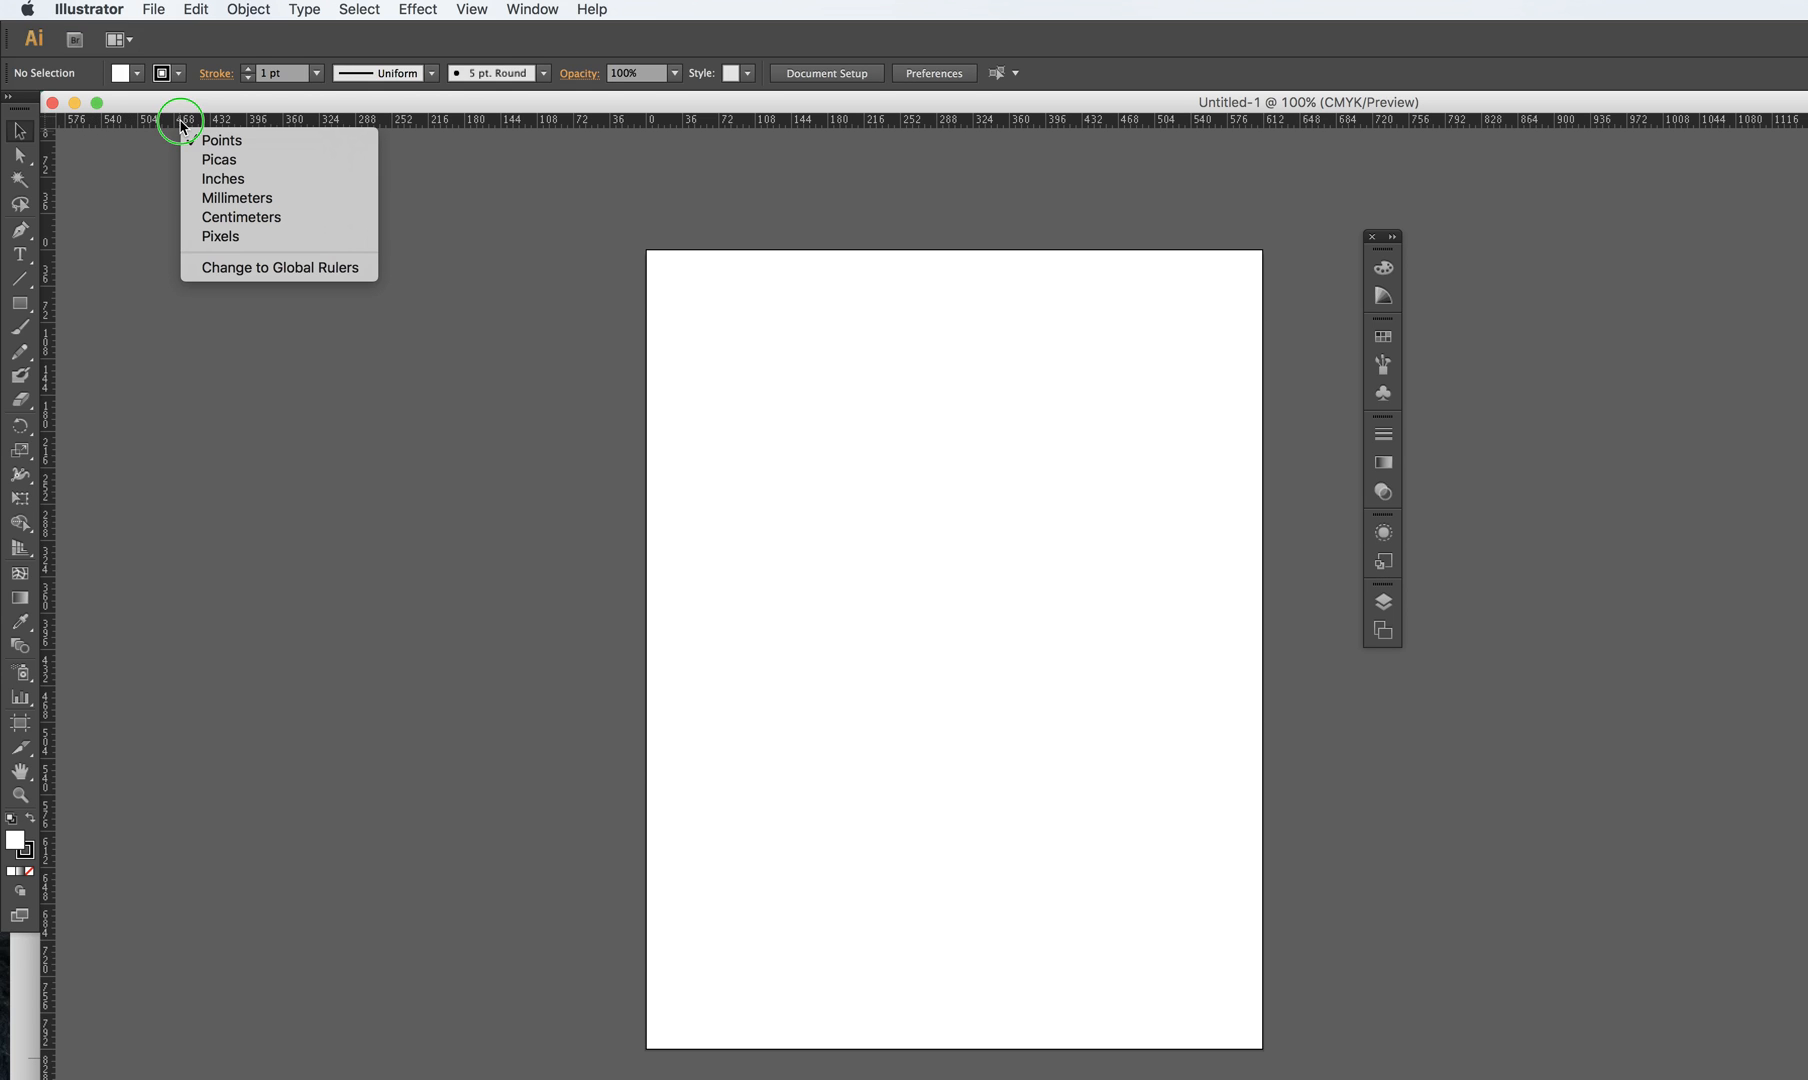
{"action": "left_click", "coordinate": [222, 183]}
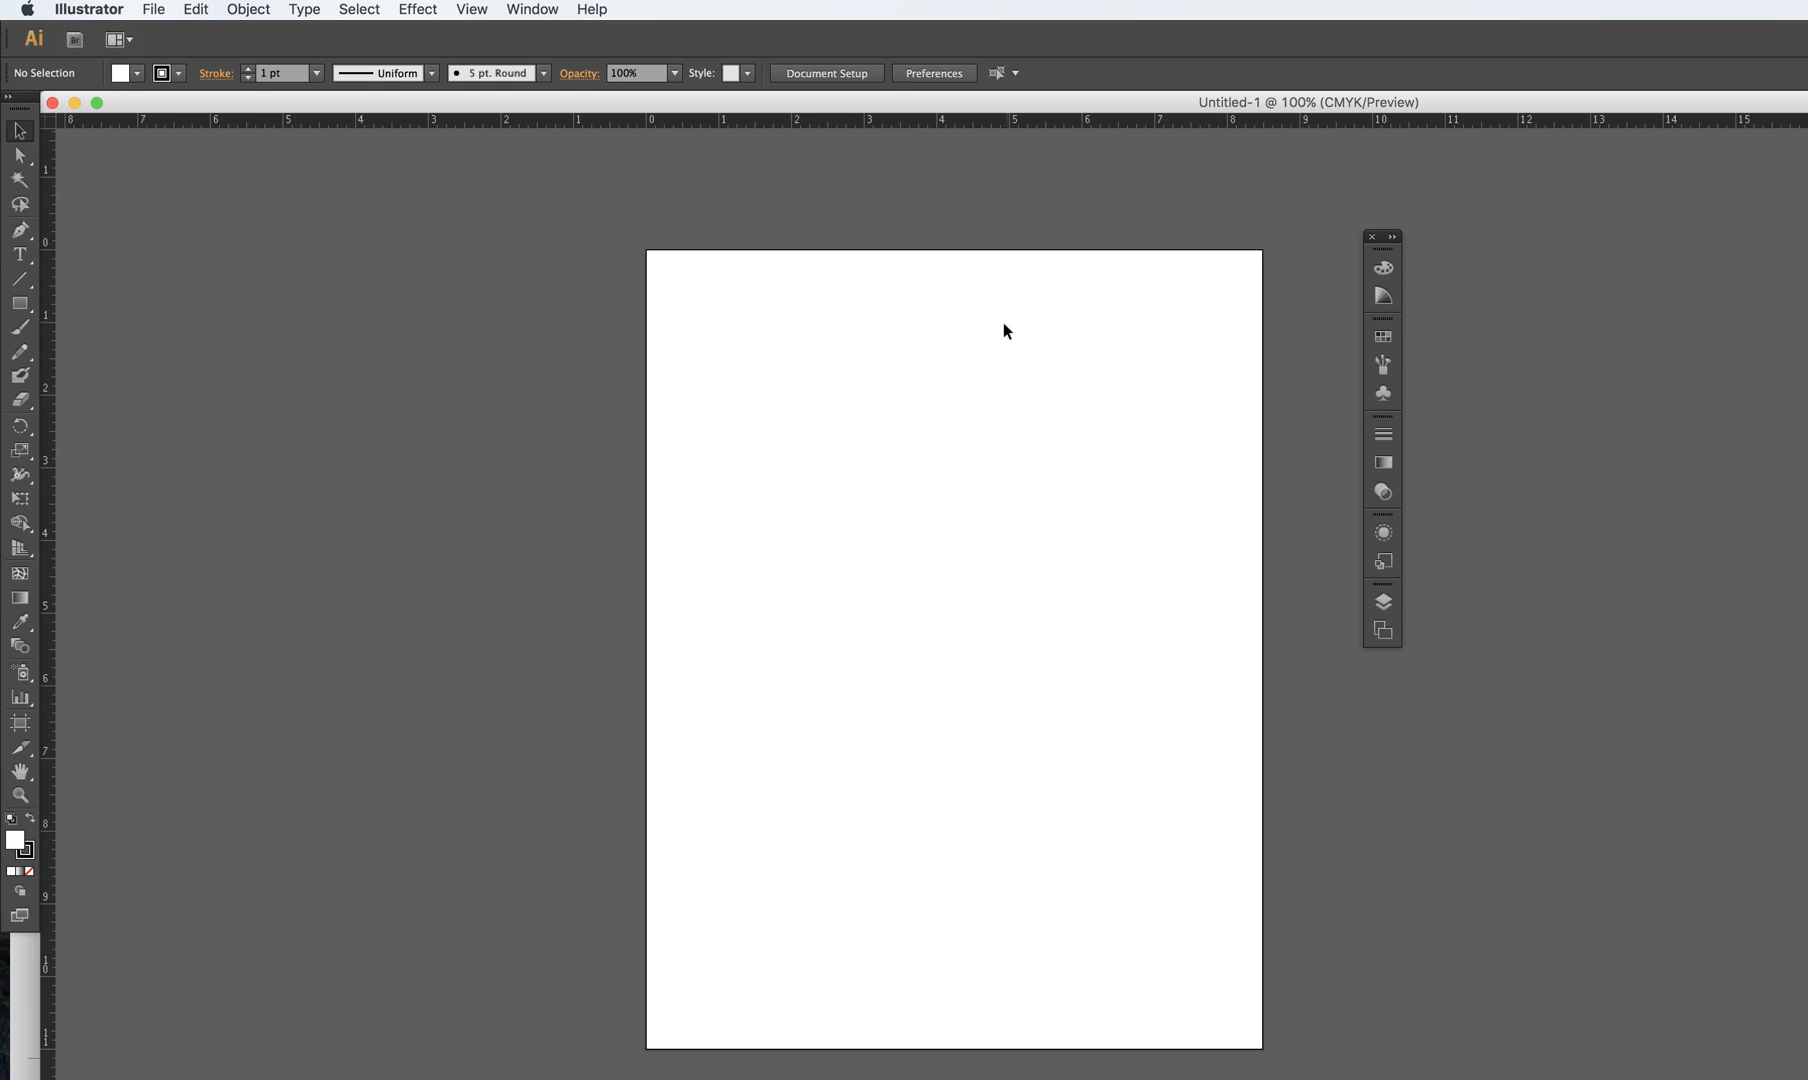
{"action": "left_click_drag", "start_coordinate": [990, 327], "coordinate": [948, 283]}
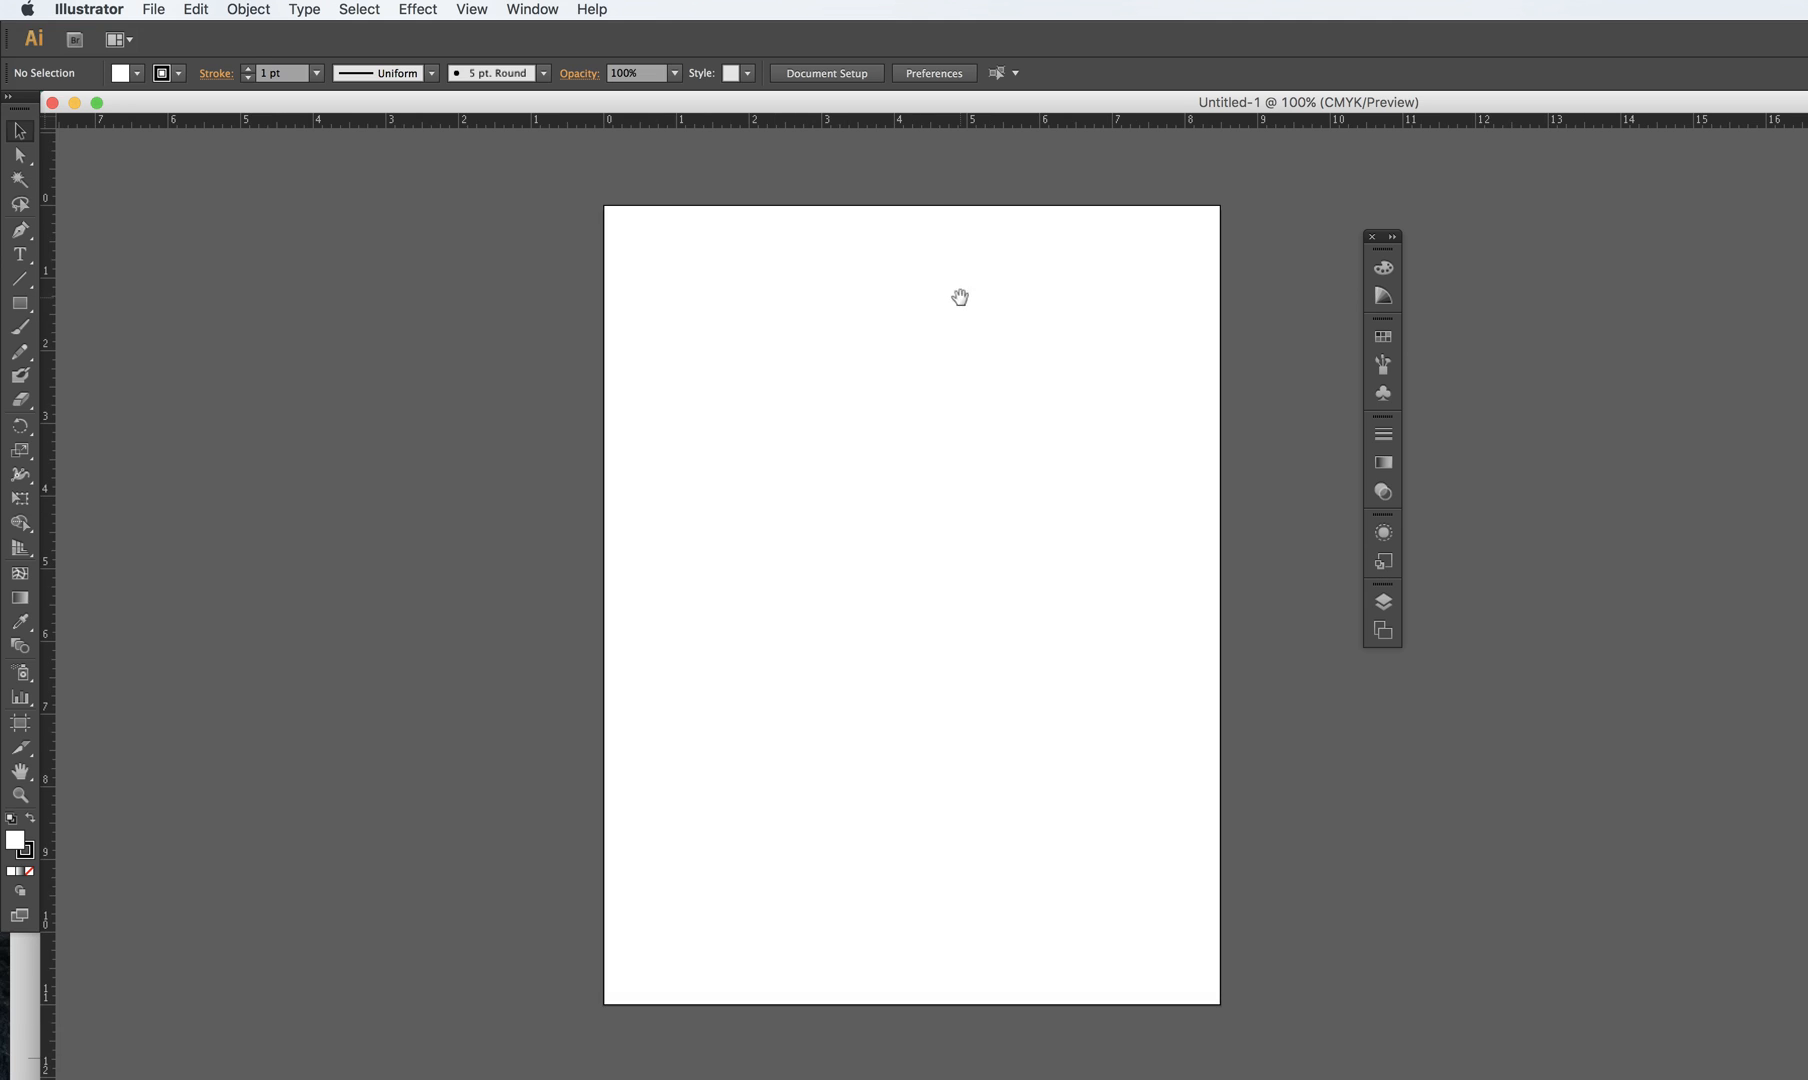
{"action": "right_click", "coordinate": [287, 119]}
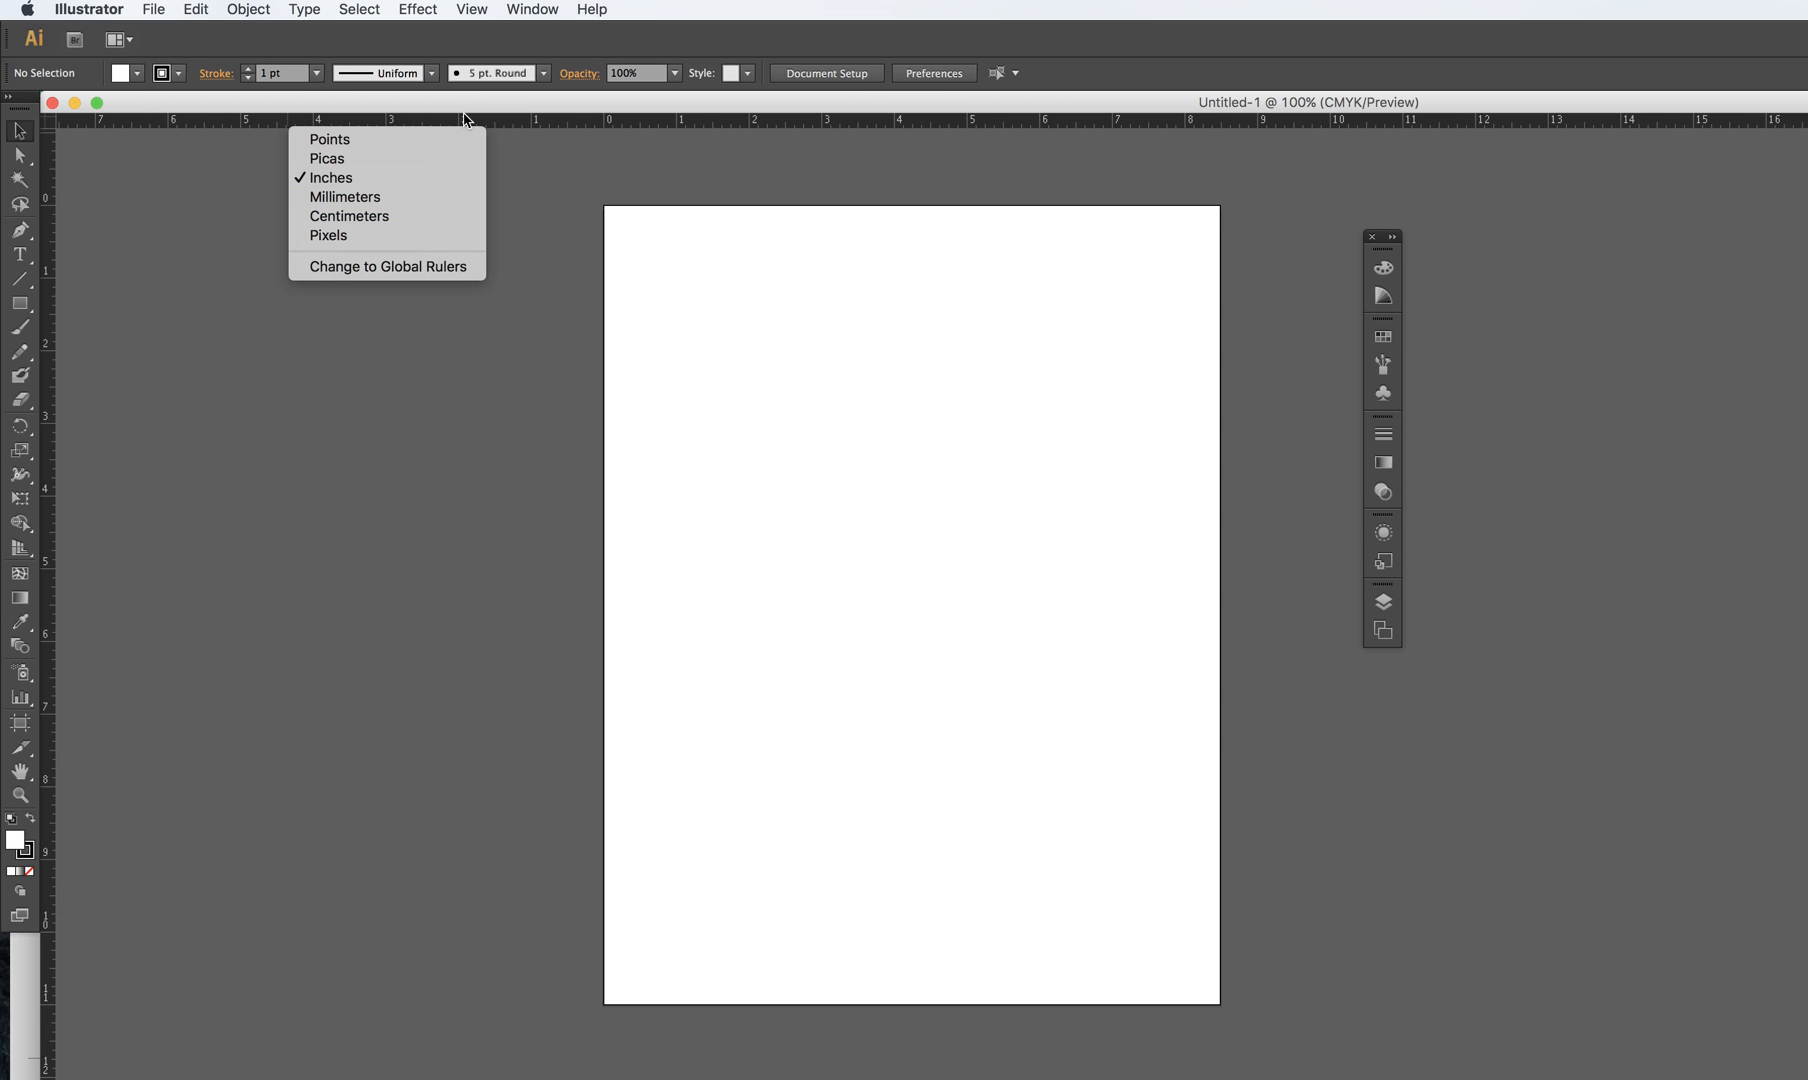
{"action": "left_click", "coordinate": [514, 125]}
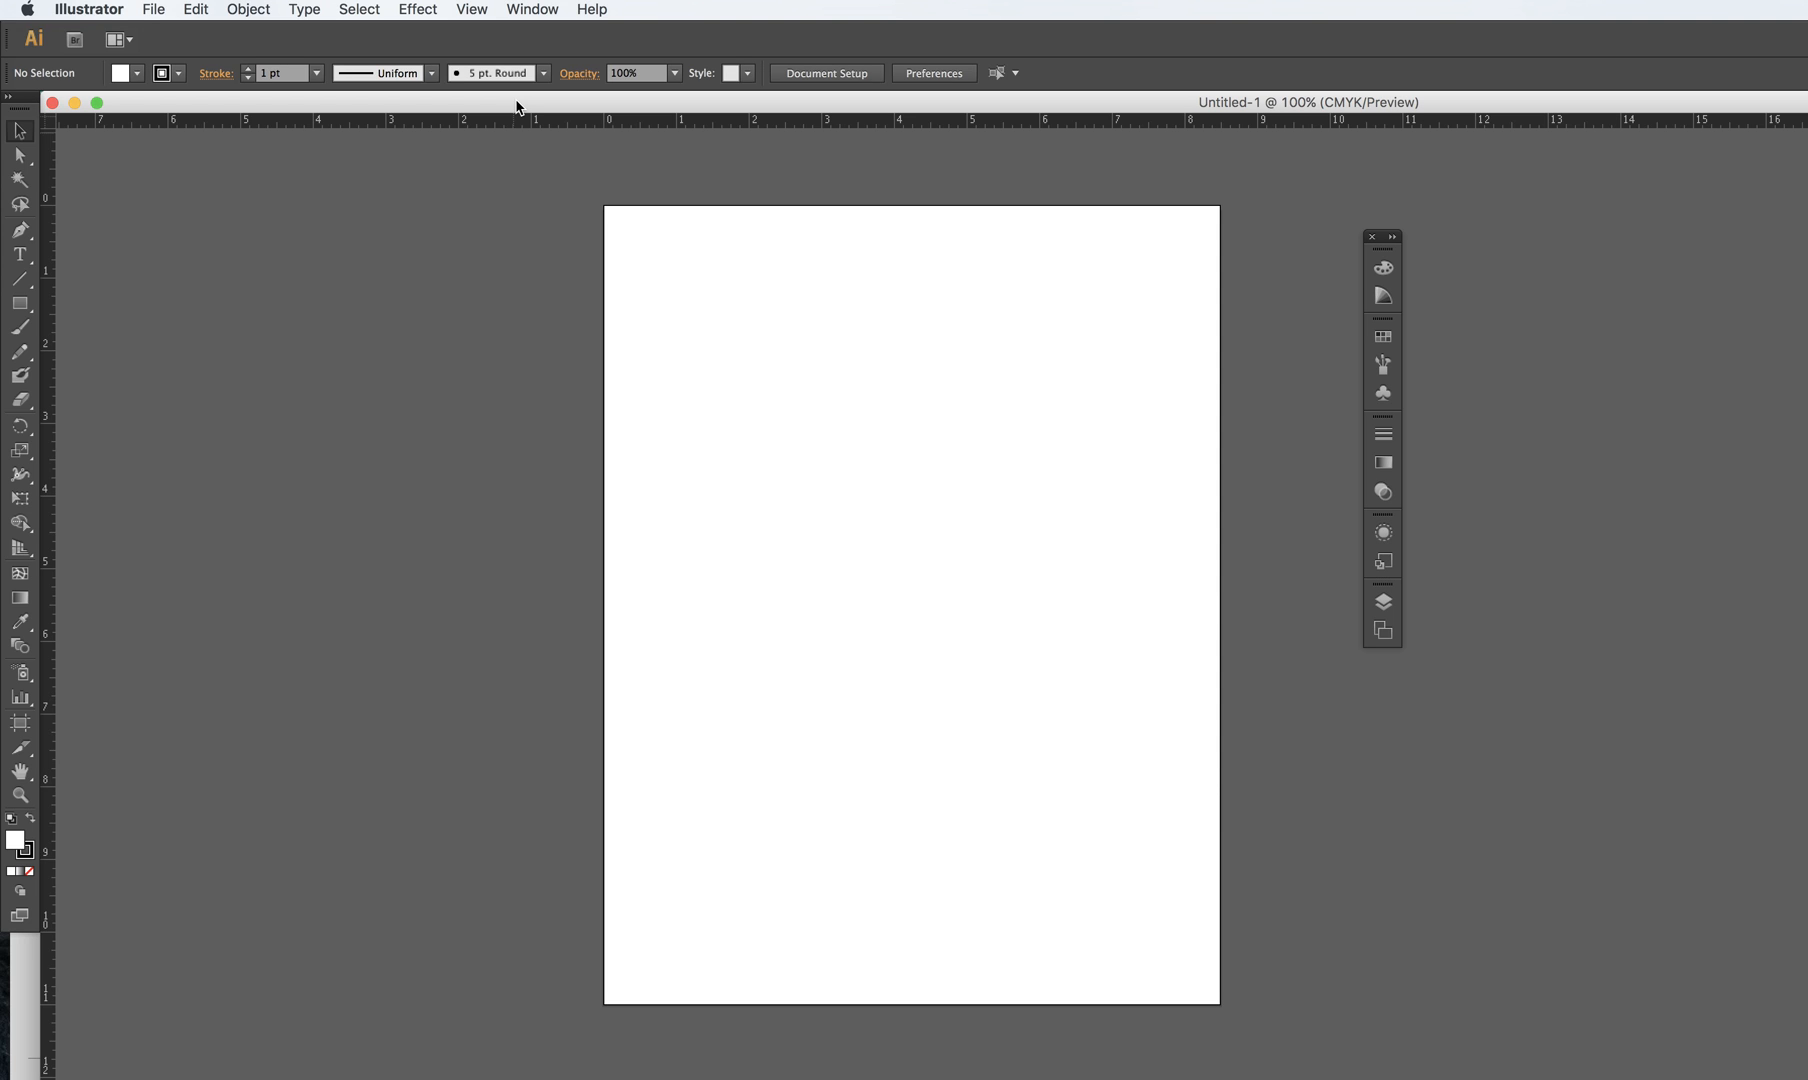
- Show the document grid over the artboard and hide it again
{"action": "left_click", "coordinate": [471, 10]}
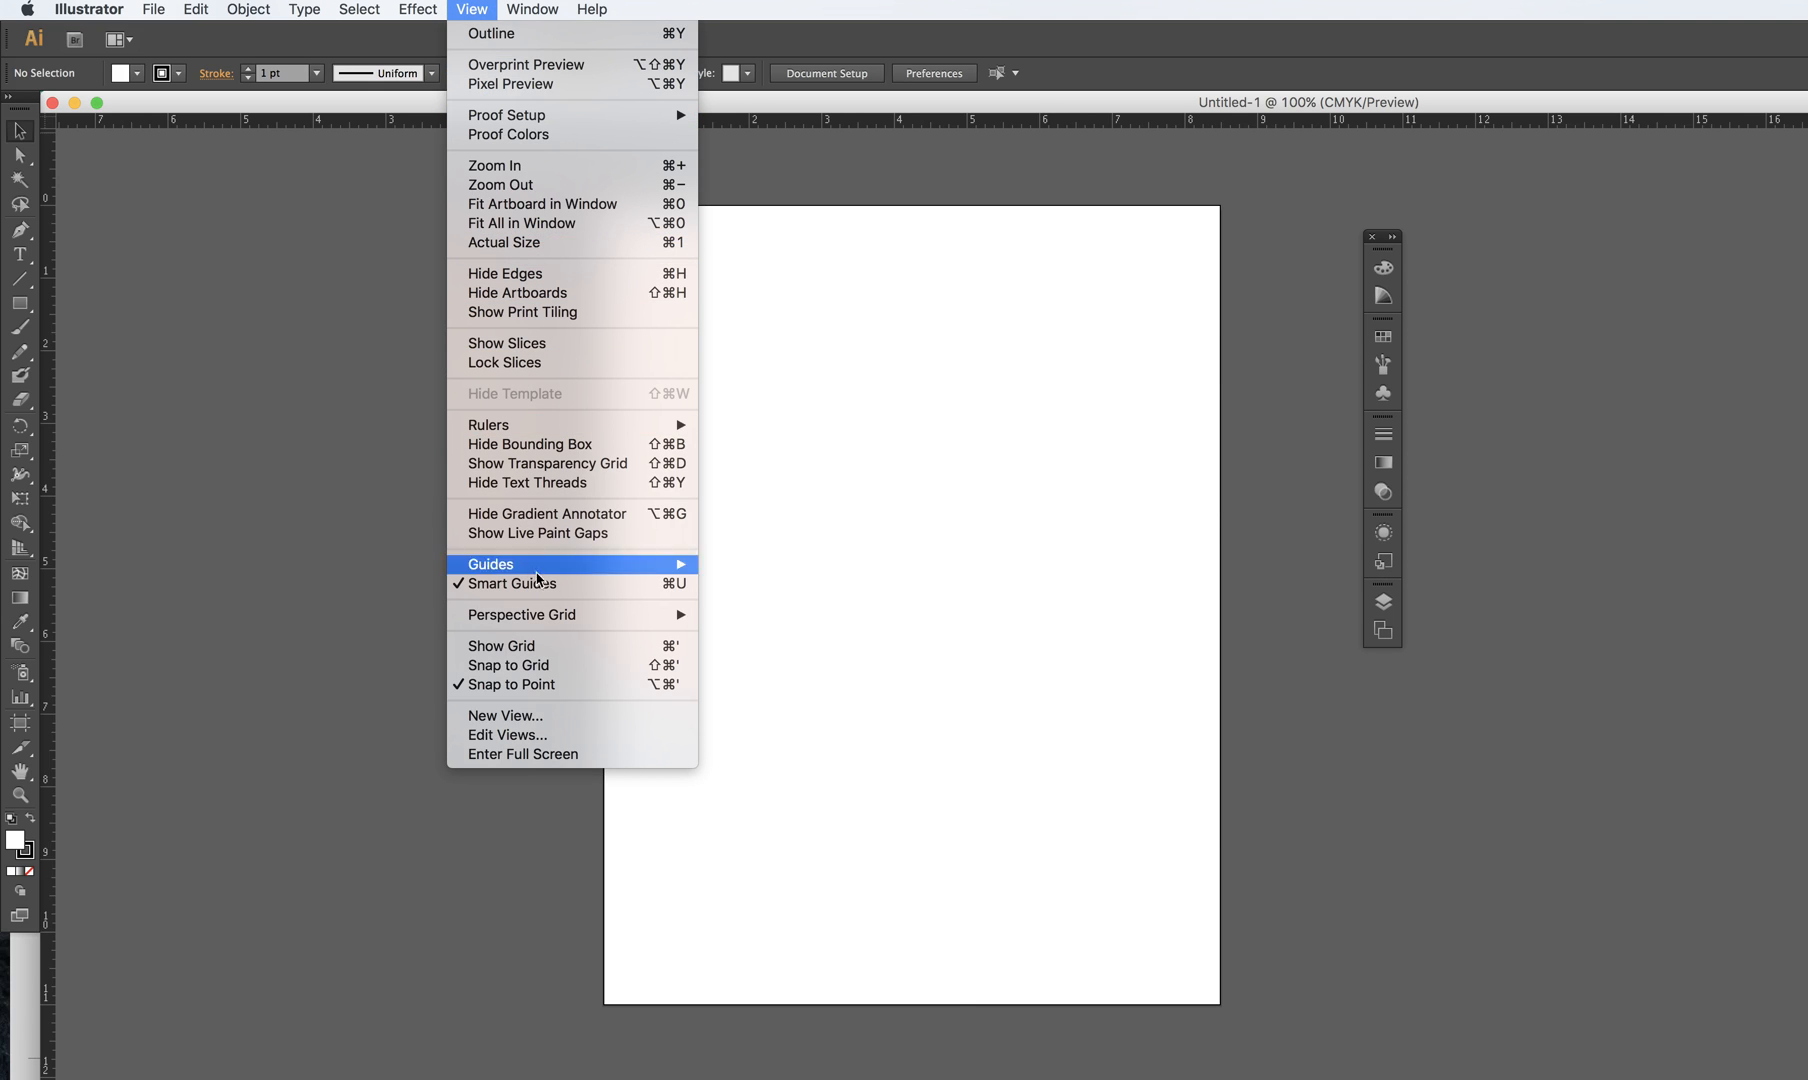
{"action": "left_click", "coordinate": [541, 646]}
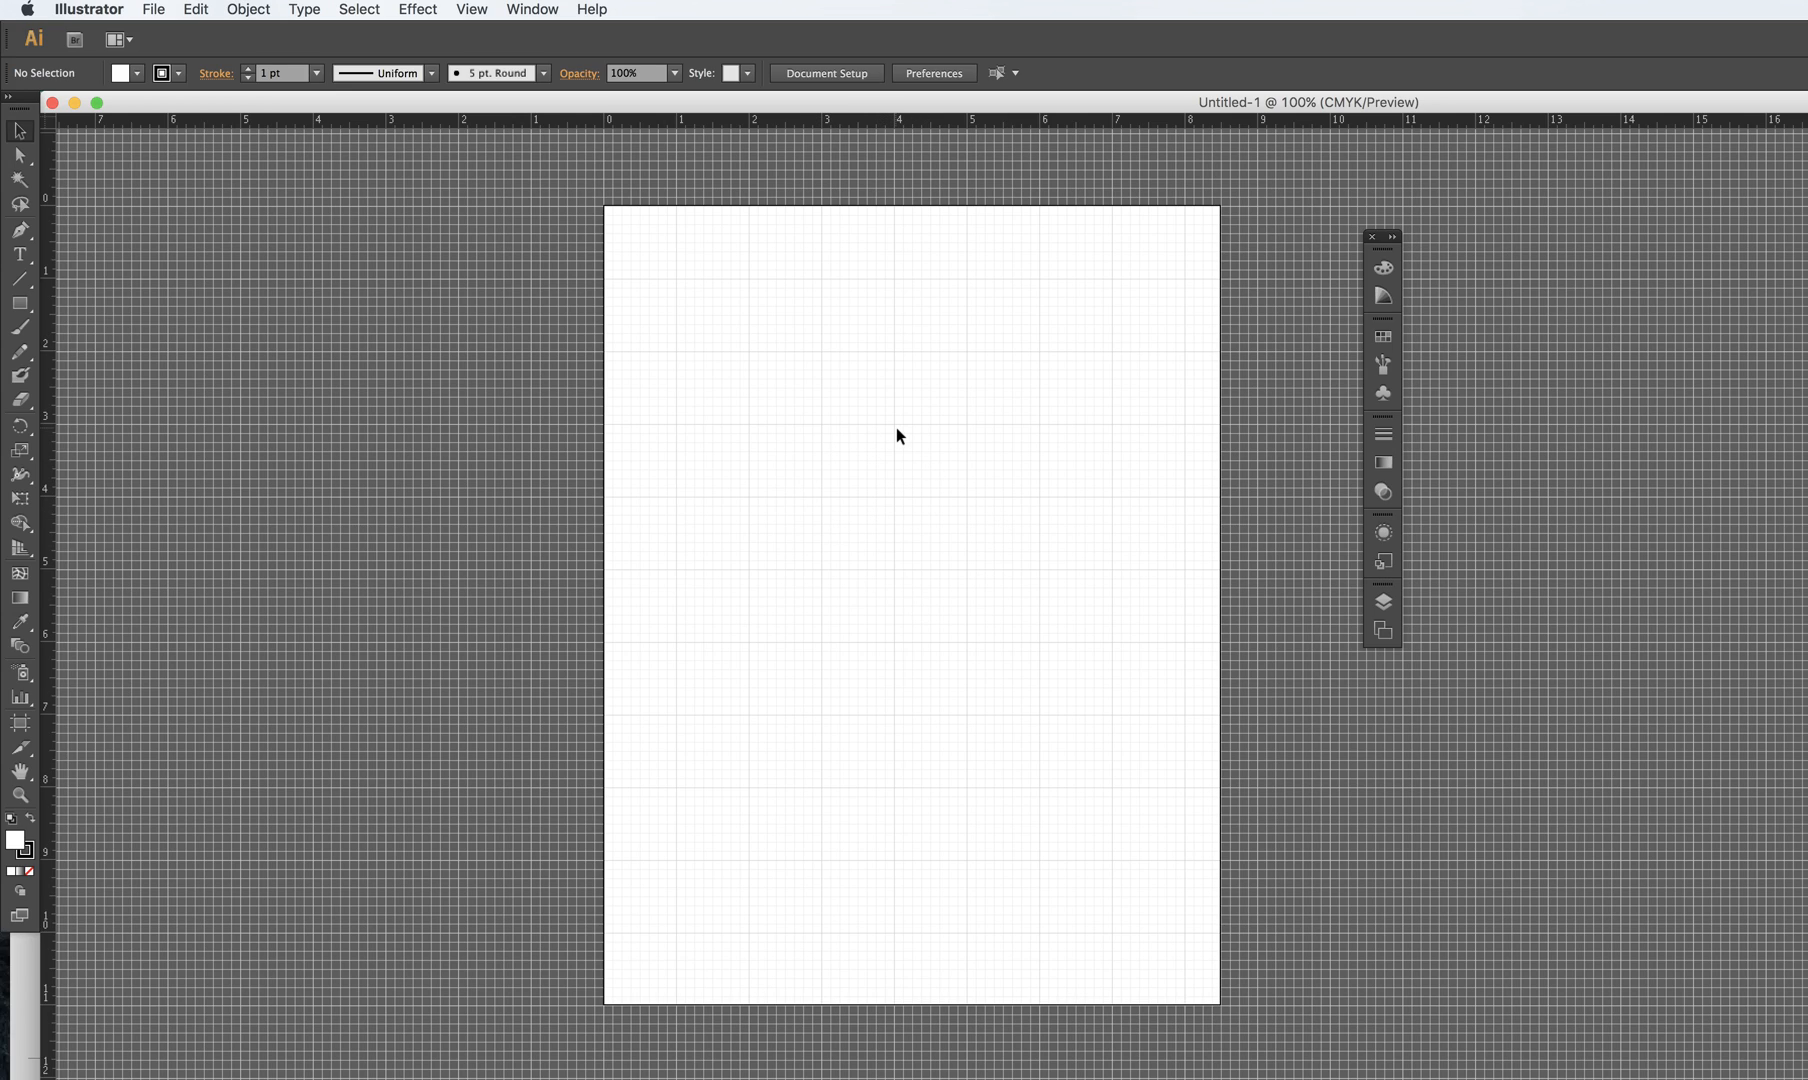
{"action": "left_click", "coordinate": [470, 11]}
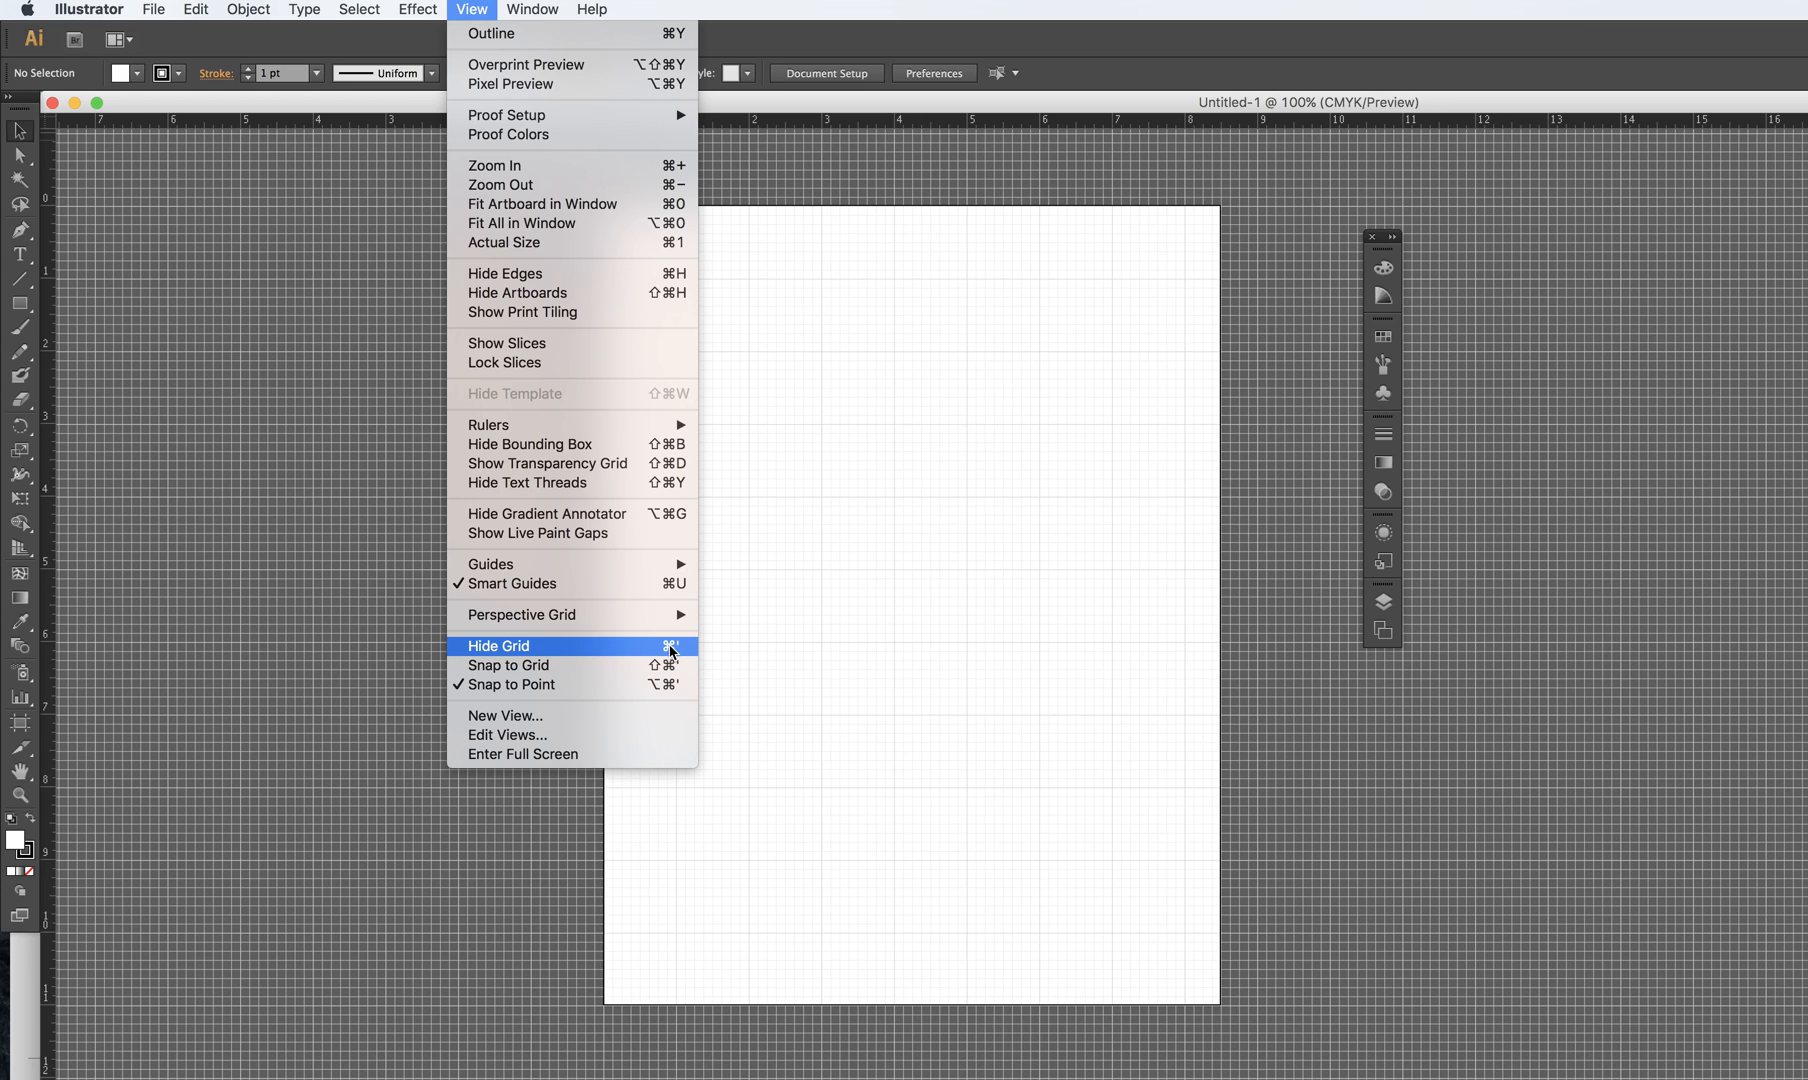
{"action": "left_click", "coordinate": [771, 641]}
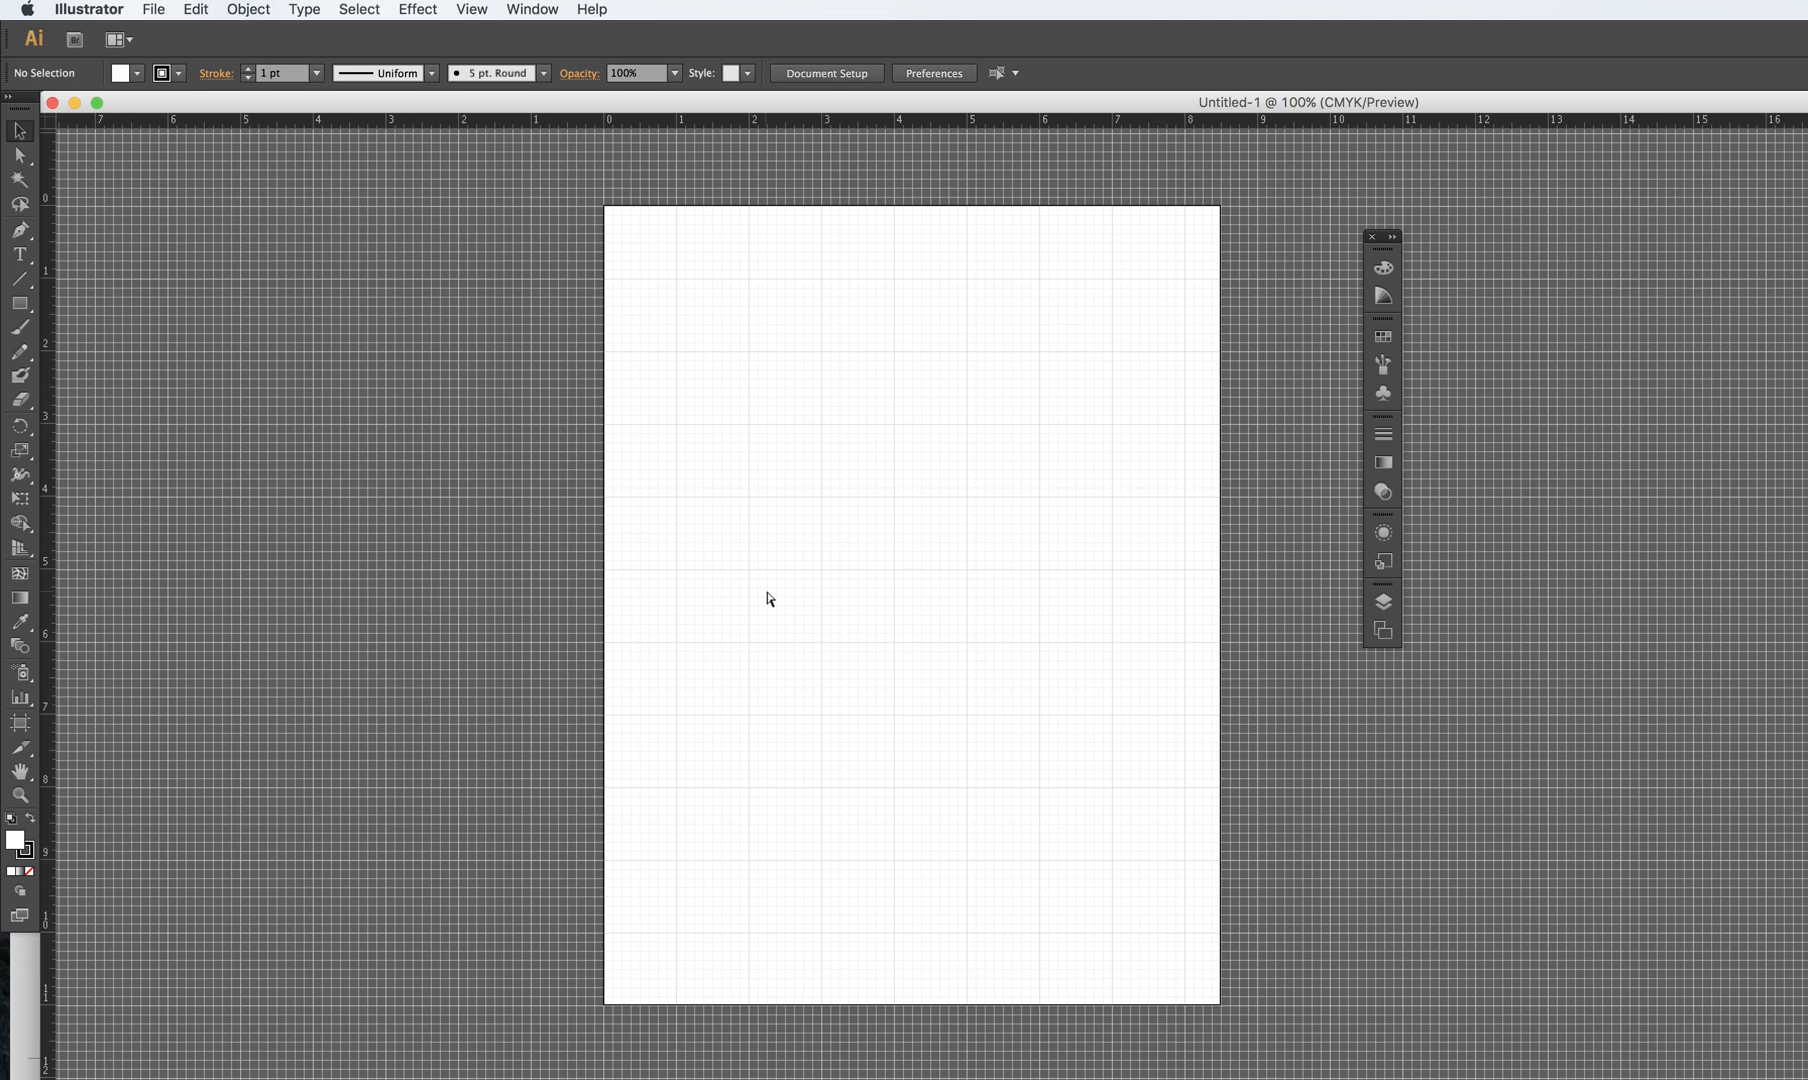
{"action": "key", "text": "super+apostrophe"}
{"action": "key", "text": "super+apostrophe"}
{"action": "key", "text": "super+apostrophe"}
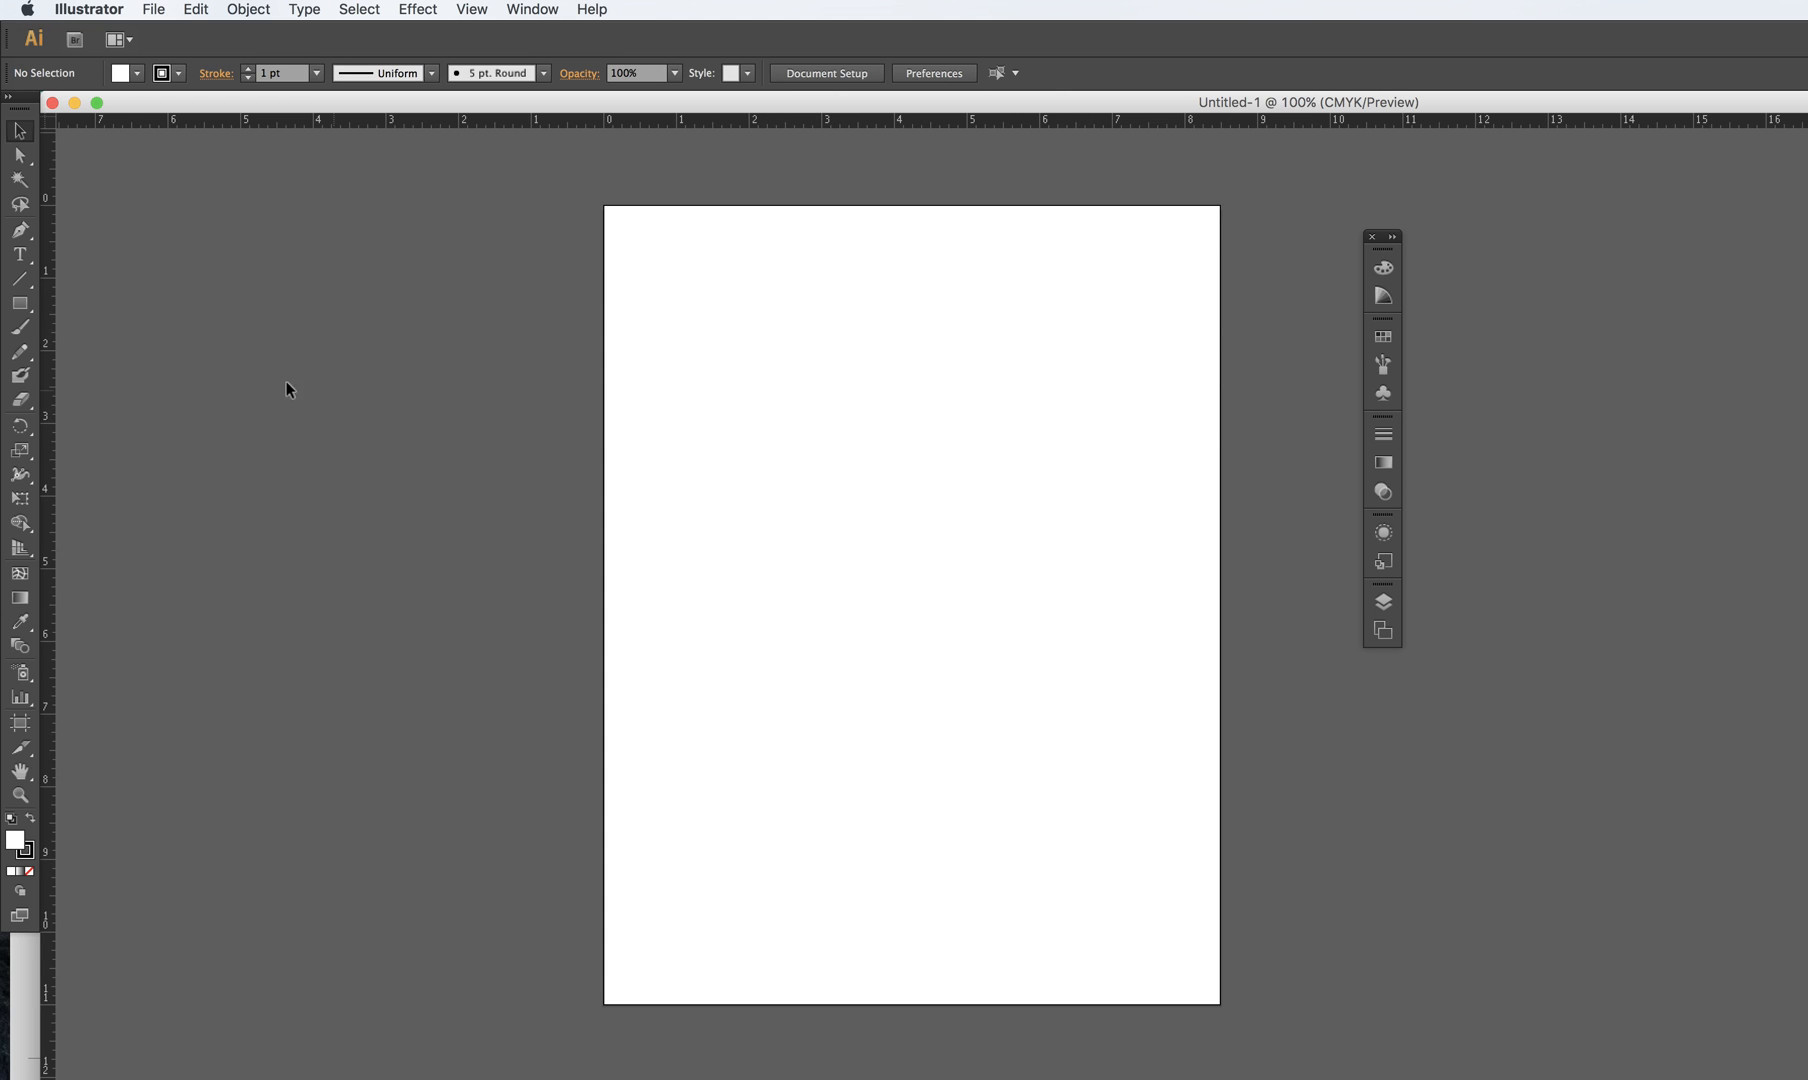
- Activate the Polygon tool and detach the shape tools as a floating set near the artboard
{"action": "left_click", "coordinate": [22, 311]}
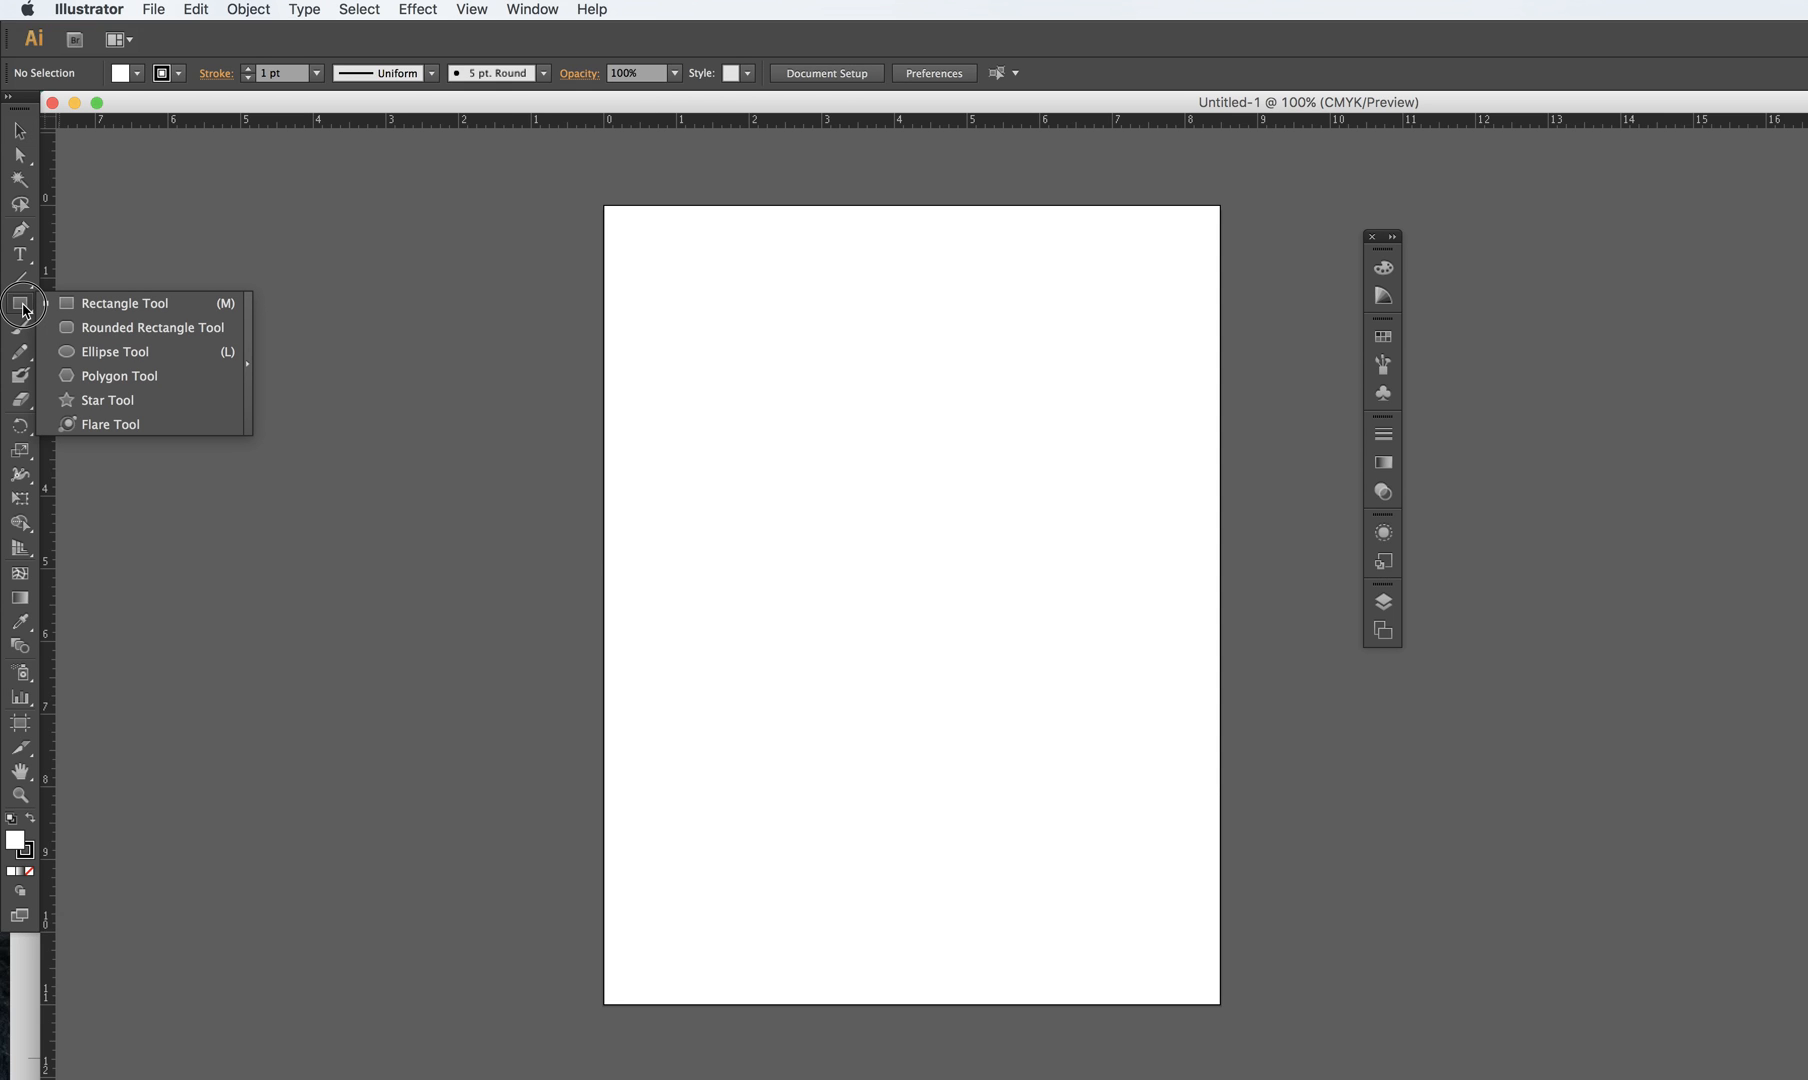
{"action": "left_click_drag", "start_coordinate": [22, 311], "coordinate": [133, 376]}
{"action": "scroll", "coordinate": [700, 450], "scroll_direction": "down", "scroll_amount": 1}
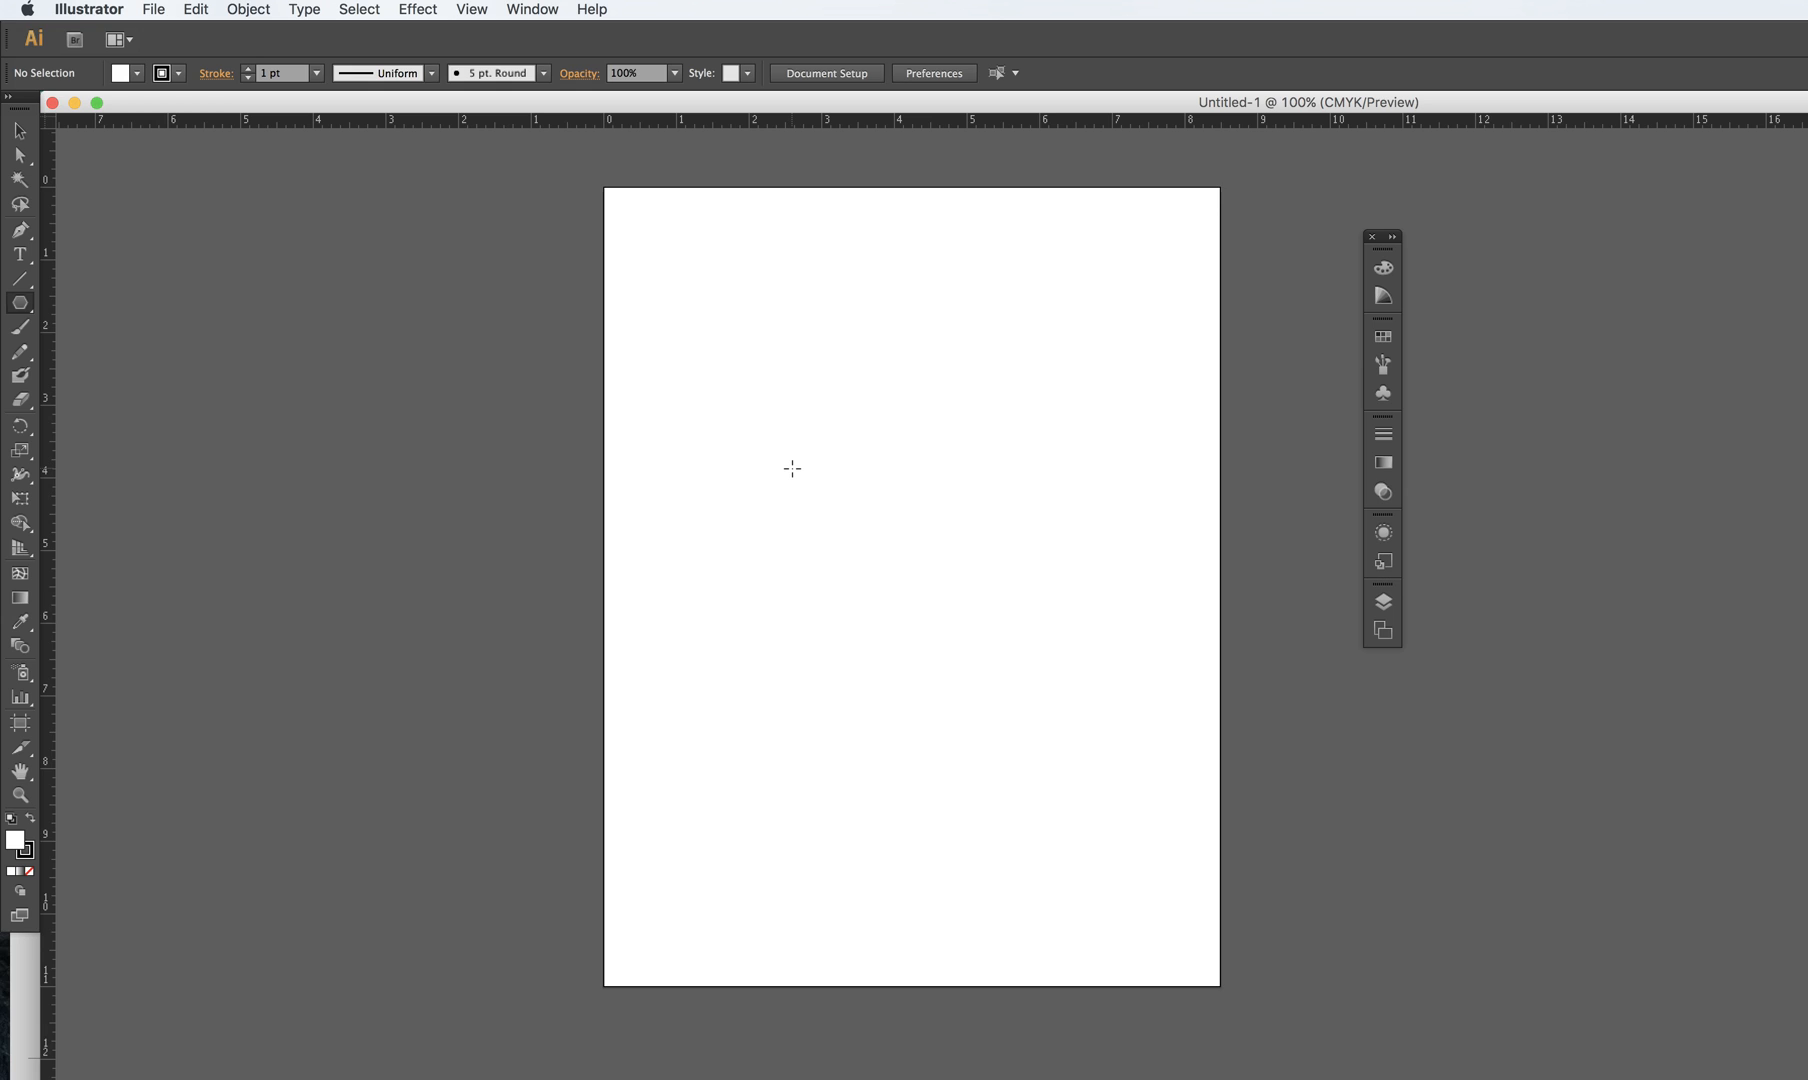
{"action": "left_click", "coordinate": [27, 307]}
{"action": "left_click_drag", "start_coordinate": [27, 309], "coordinate": [470, 354]}
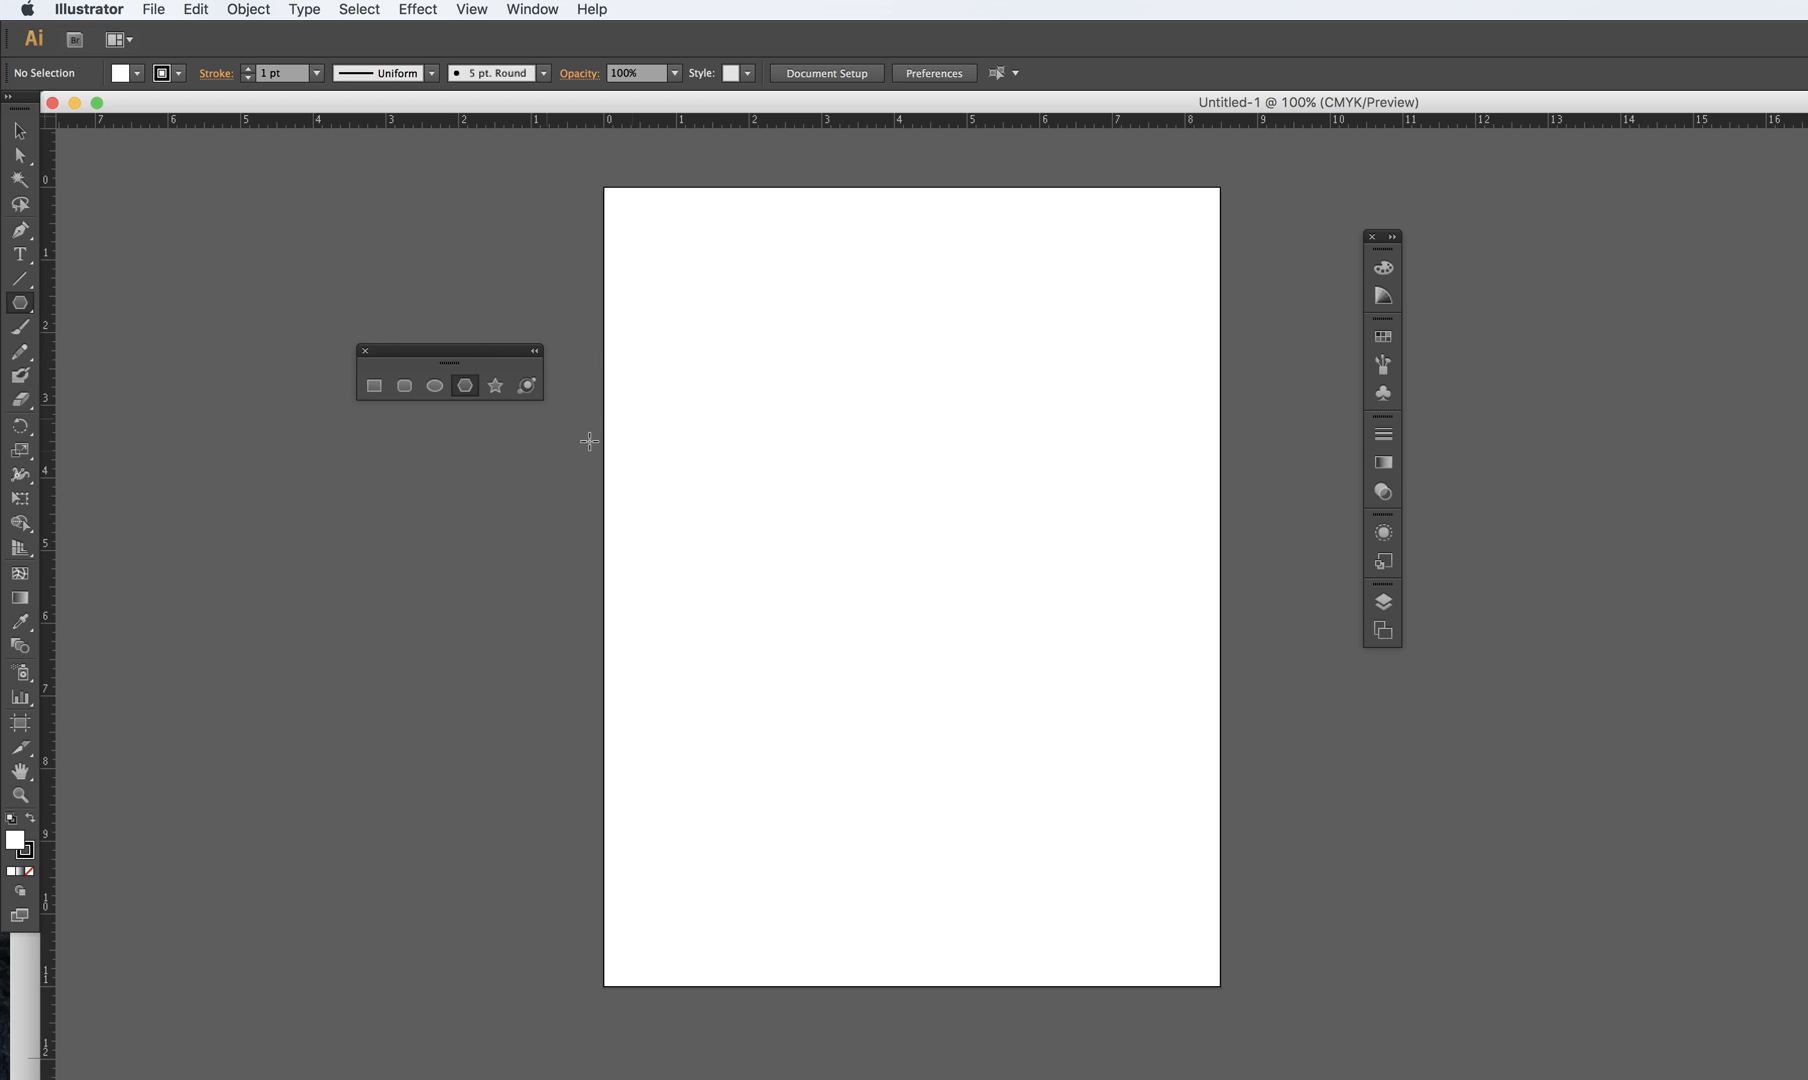
- Create a triangle near the middle of the artboard as a polygon with radius 0.6944 in and 3 sides
{"action": "left_click", "coordinate": [898, 491]}
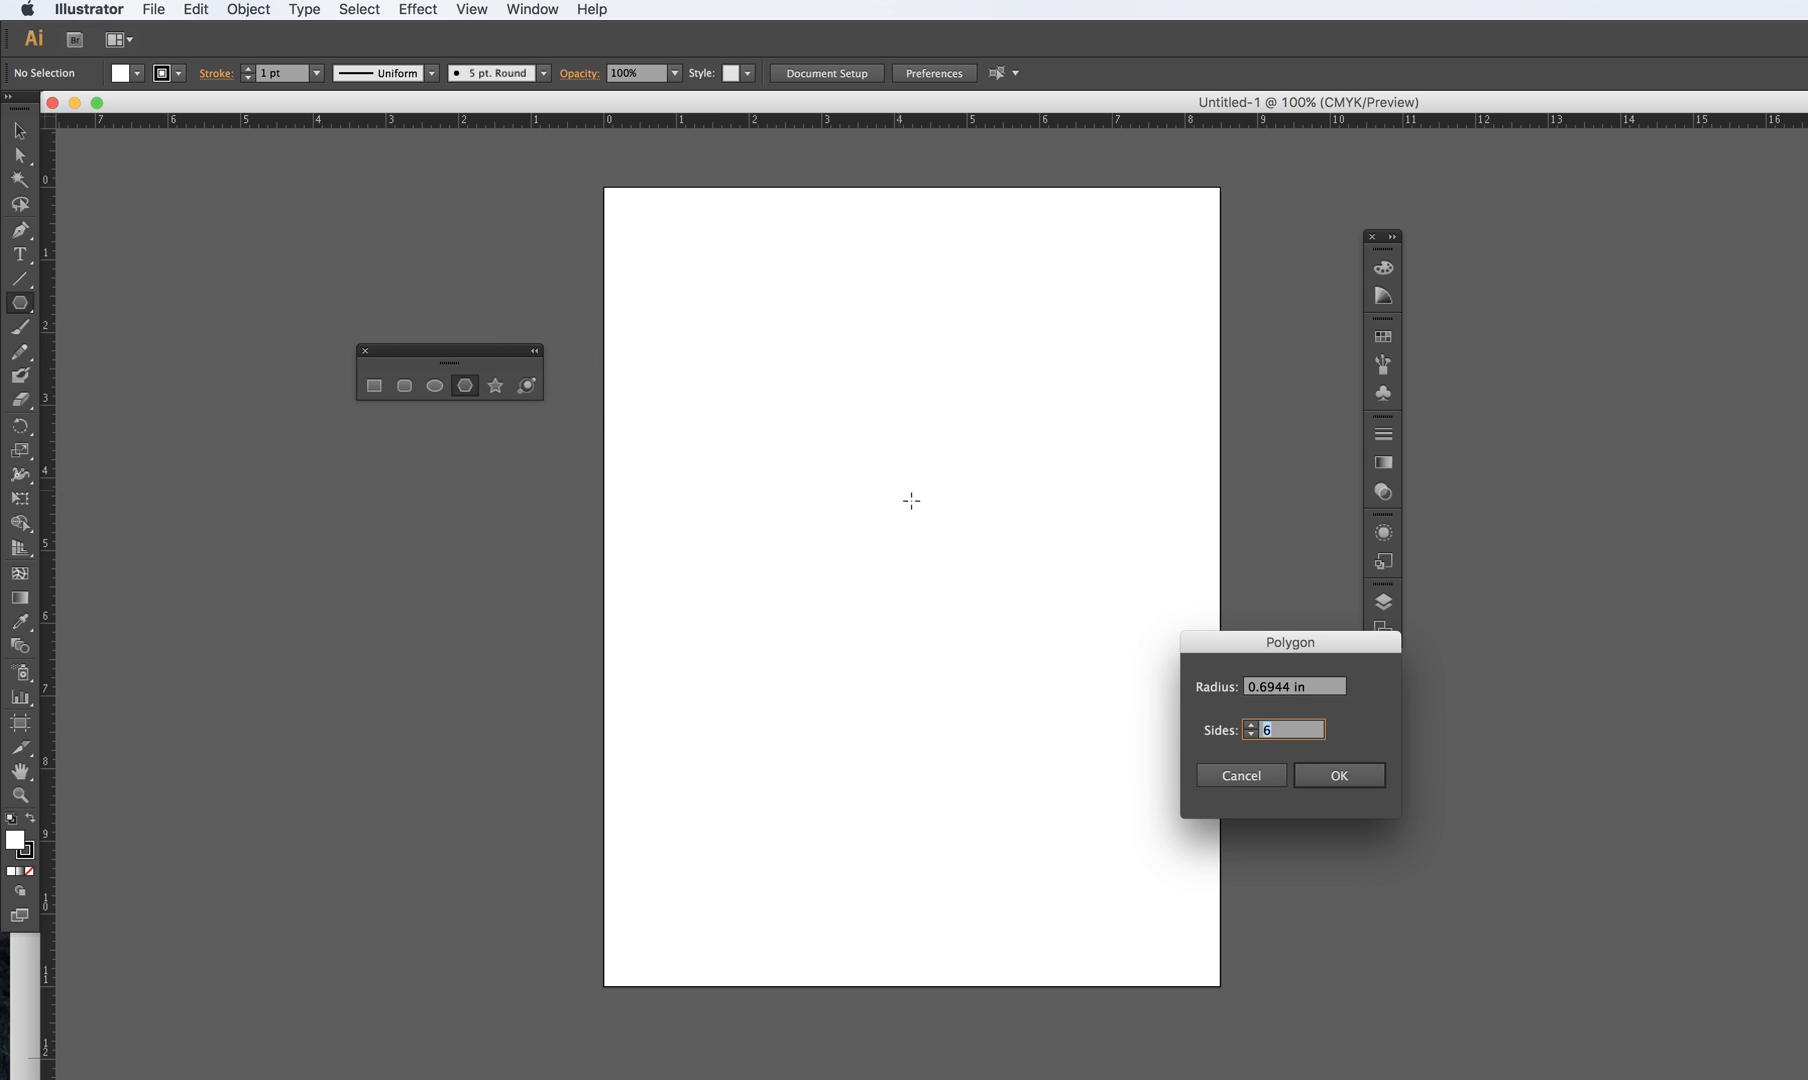
{"action": "left_click_drag", "start_coordinate": [1228, 642], "coordinate": [898, 464]}
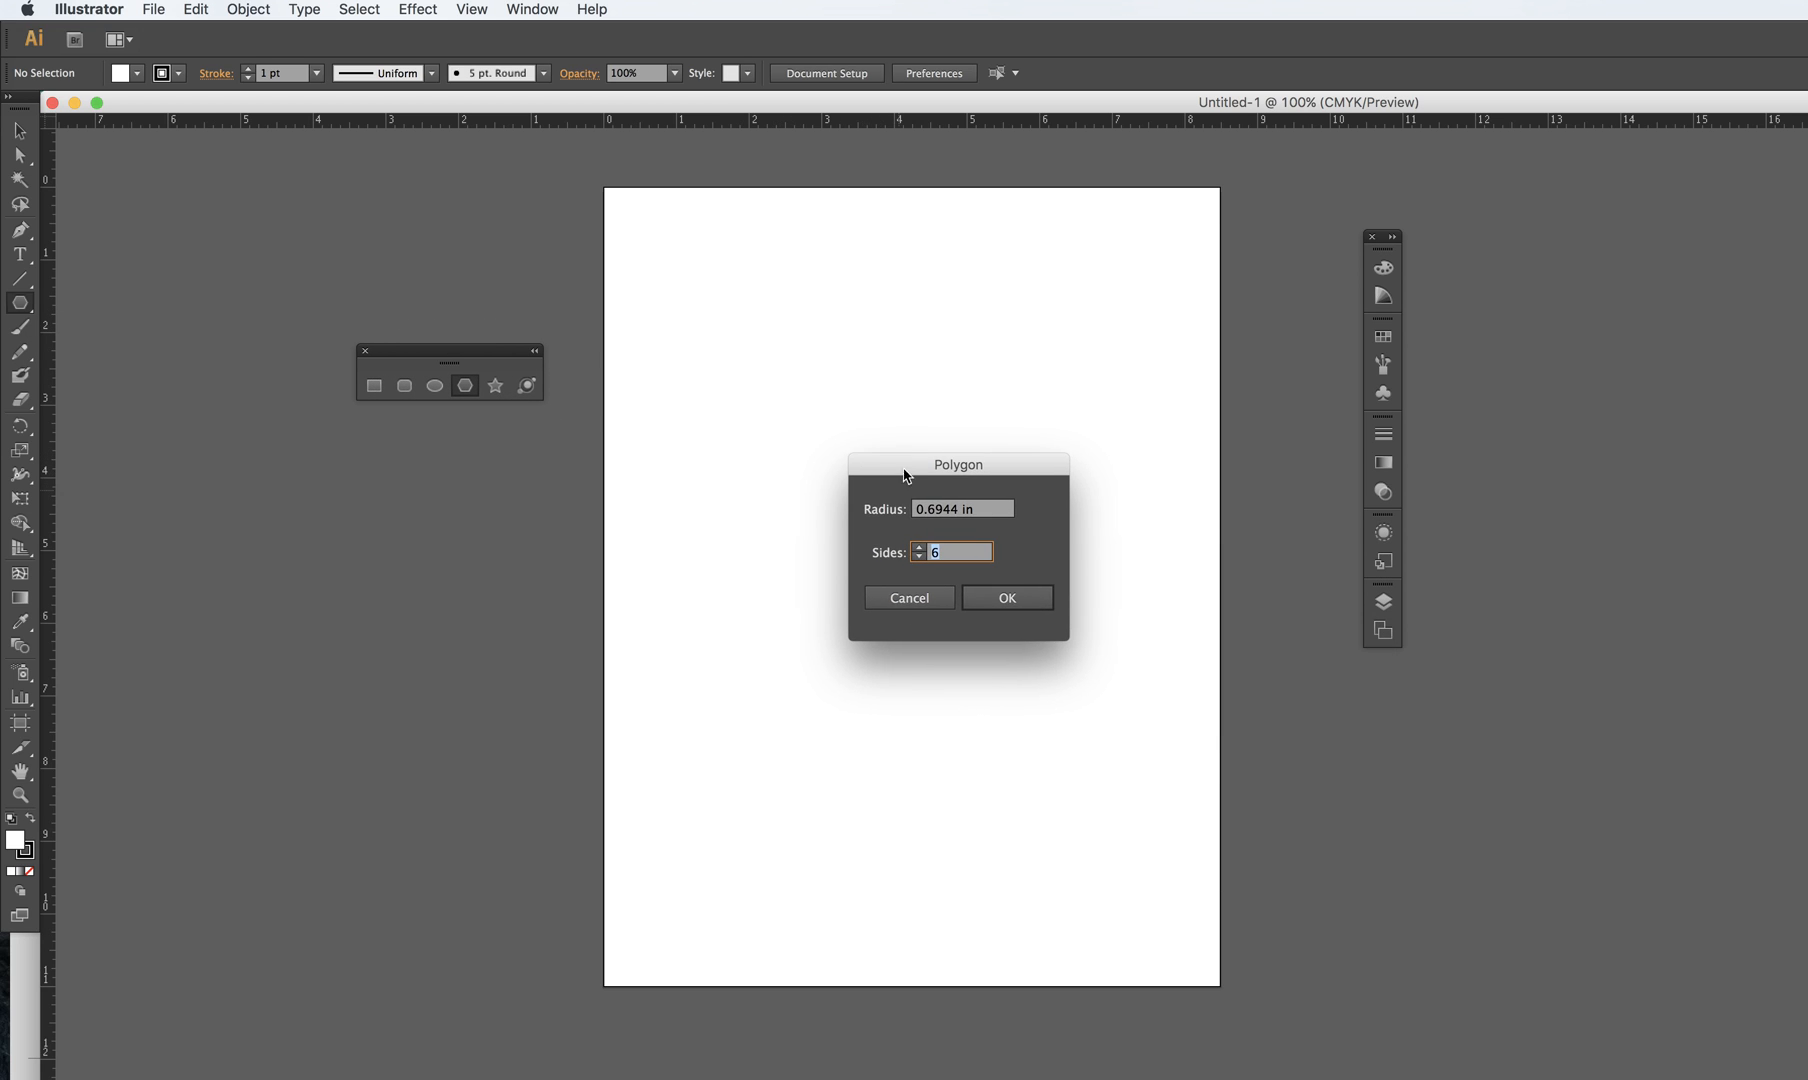
{"action": "left_click", "coordinate": [919, 557]}
{"action": "left_click", "coordinate": [1007, 598]}
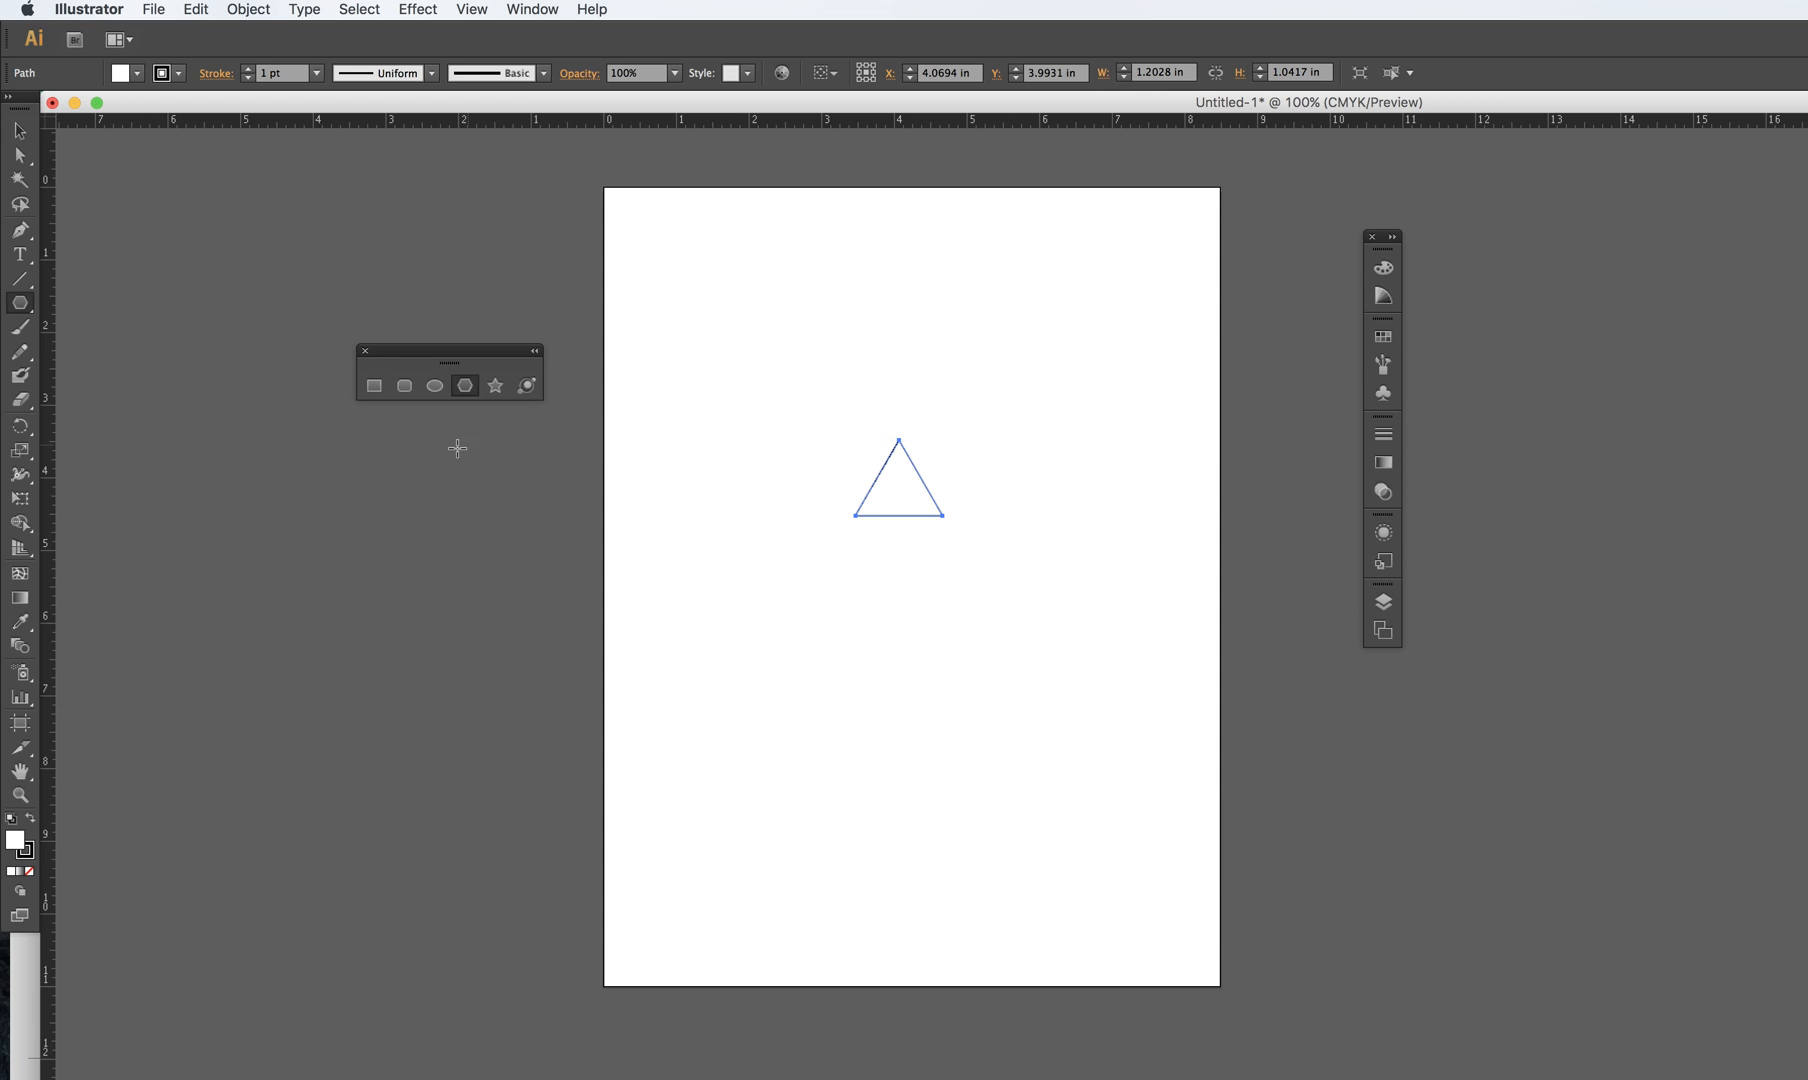
- Fill the triangle with red and deselect it
{"action": "double_click", "coordinate": [15, 840]}
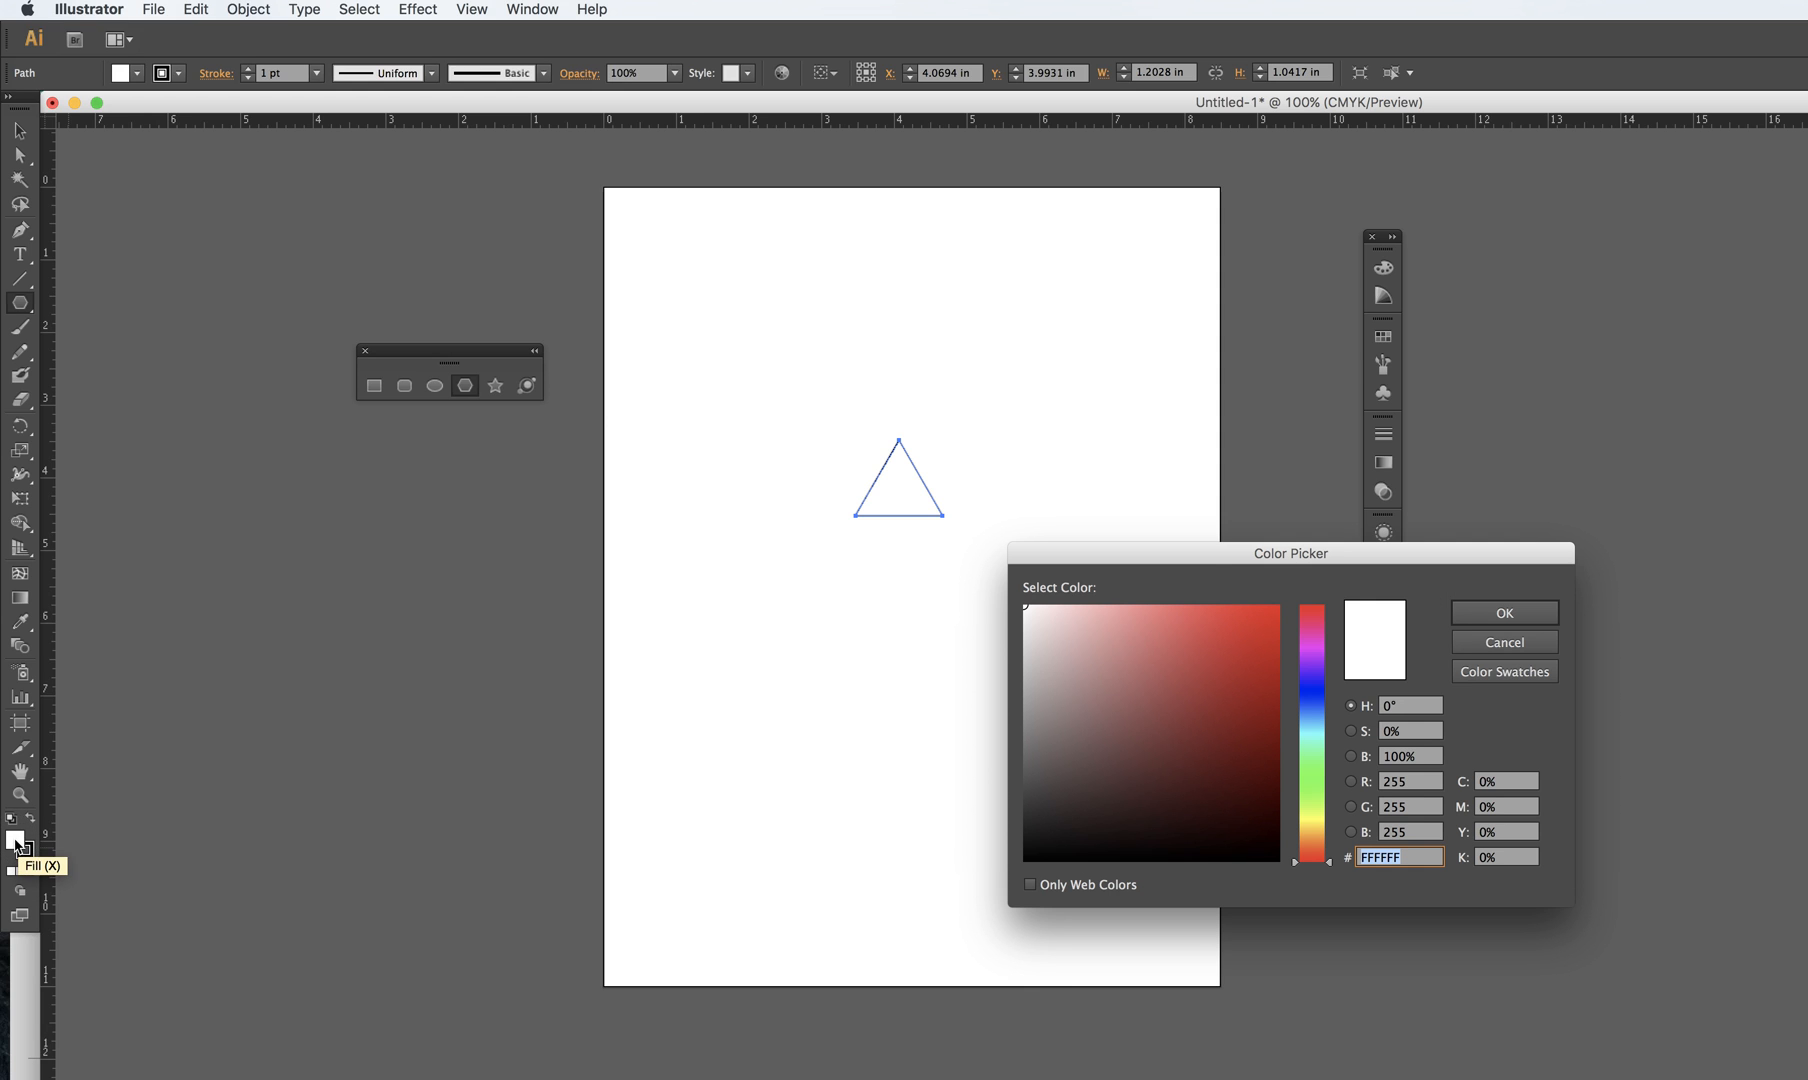
{"action": "left_click", "coordinate": [1228, 638]}
{"action": "left_click", "coordinate": [1533, 615]}
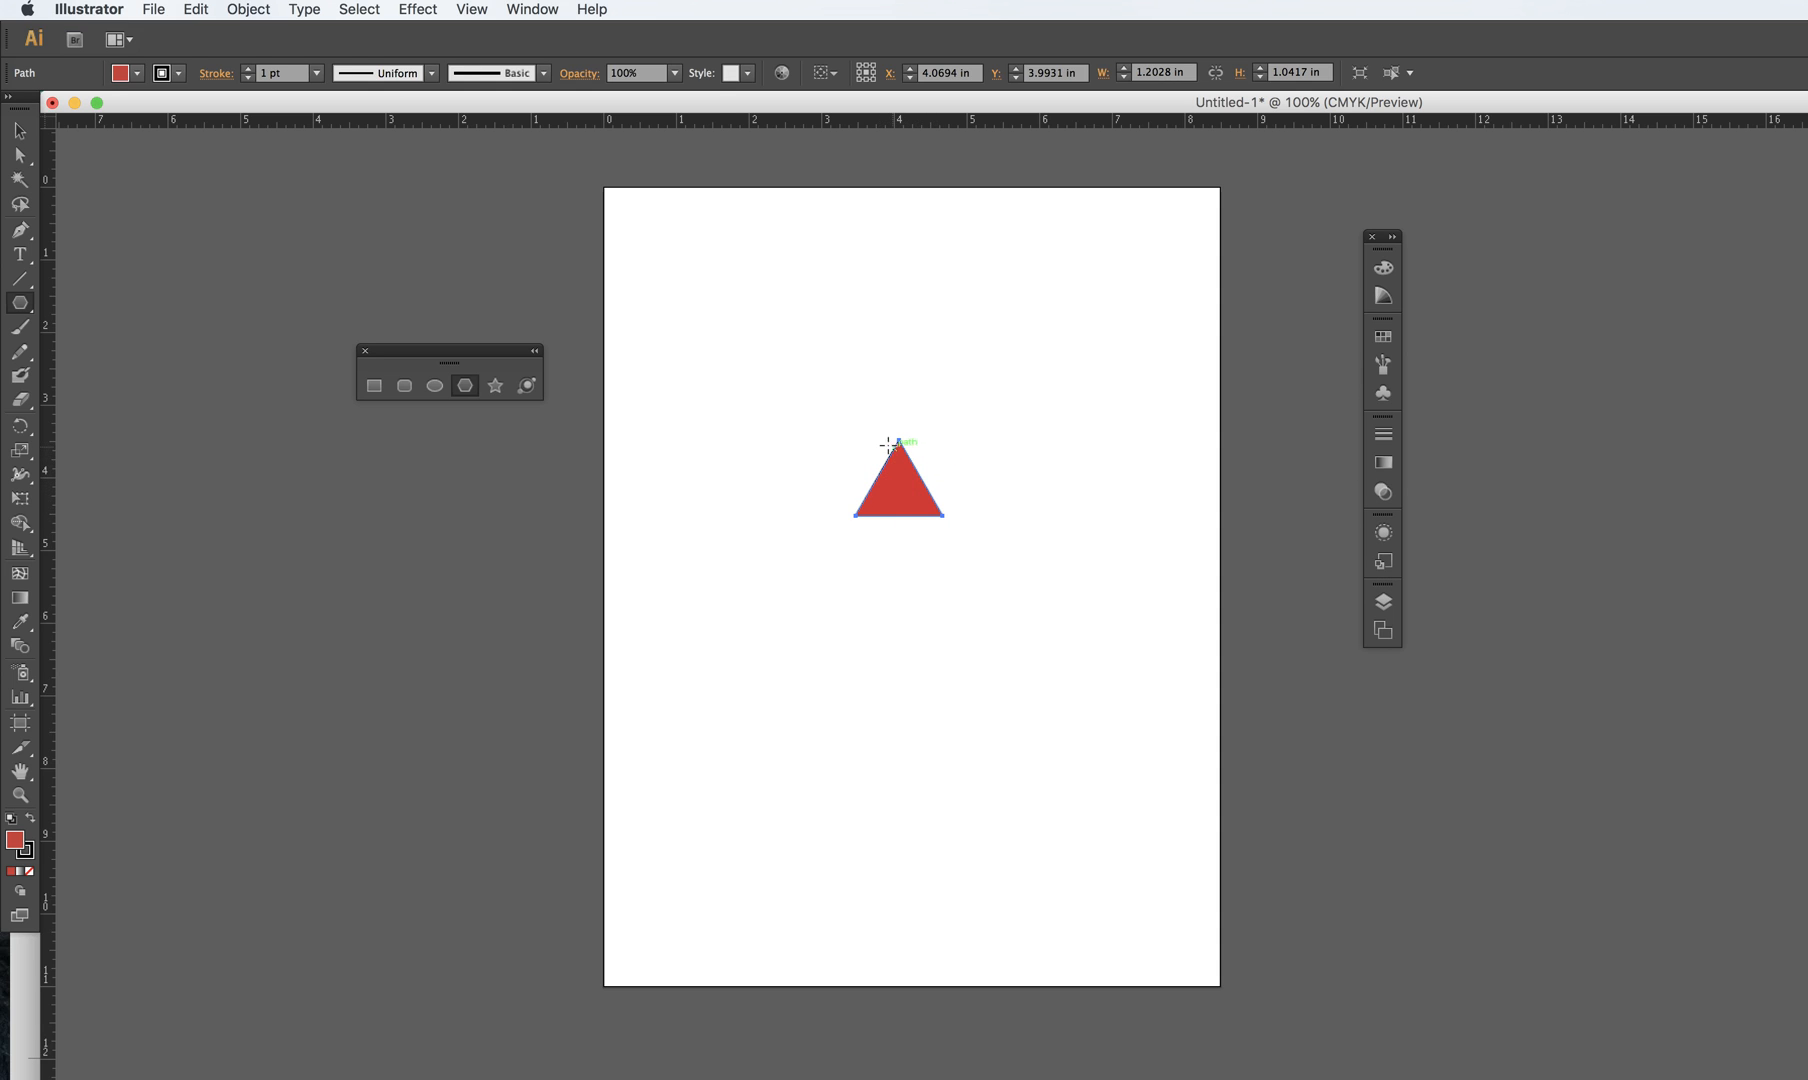
{"action": "left_click", "coordinate": [20, 134]}
{"action": "left_click", "coordinate": [1017, 503]}
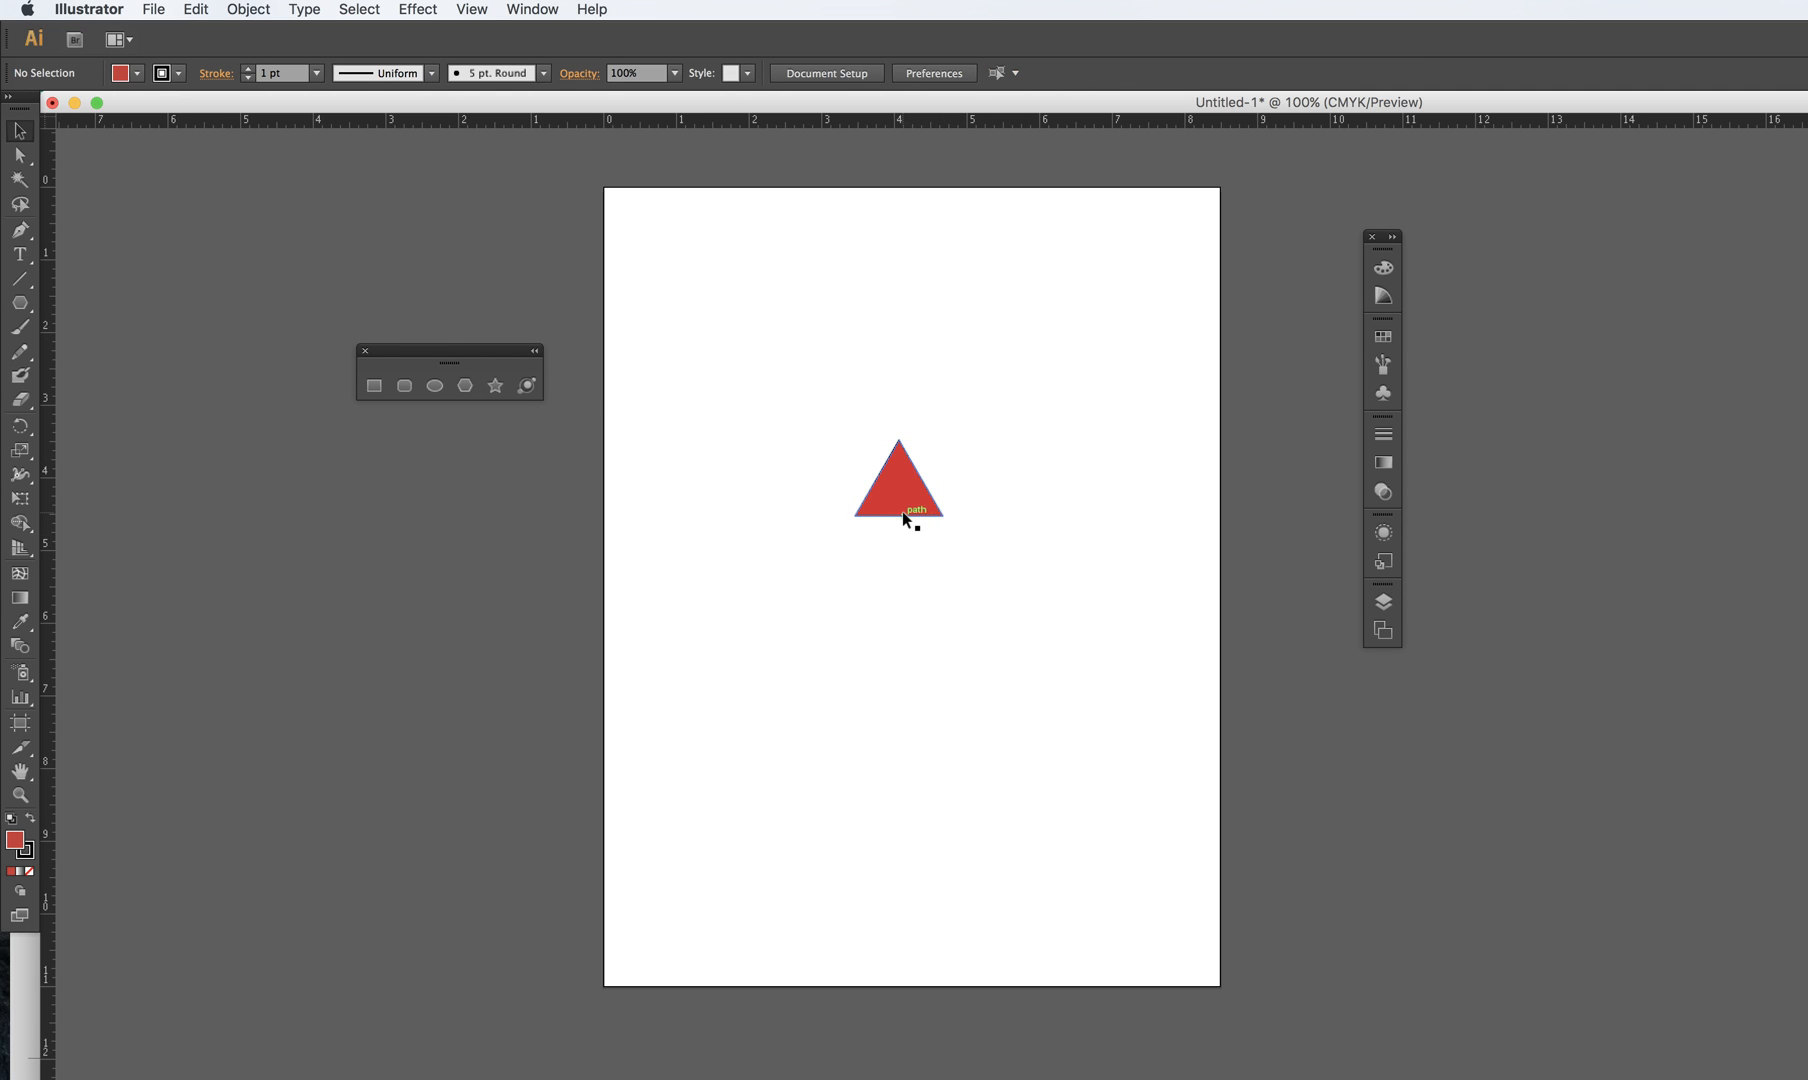
- Set the triangle's stroke weight to 3 pt and its stroke colour to blue
{"action": "left_click", "coordinate": [20, 797]}
{"action": "left_click_drag", "start_coordinate": [795, 470], "coordinate": [909, 551]}
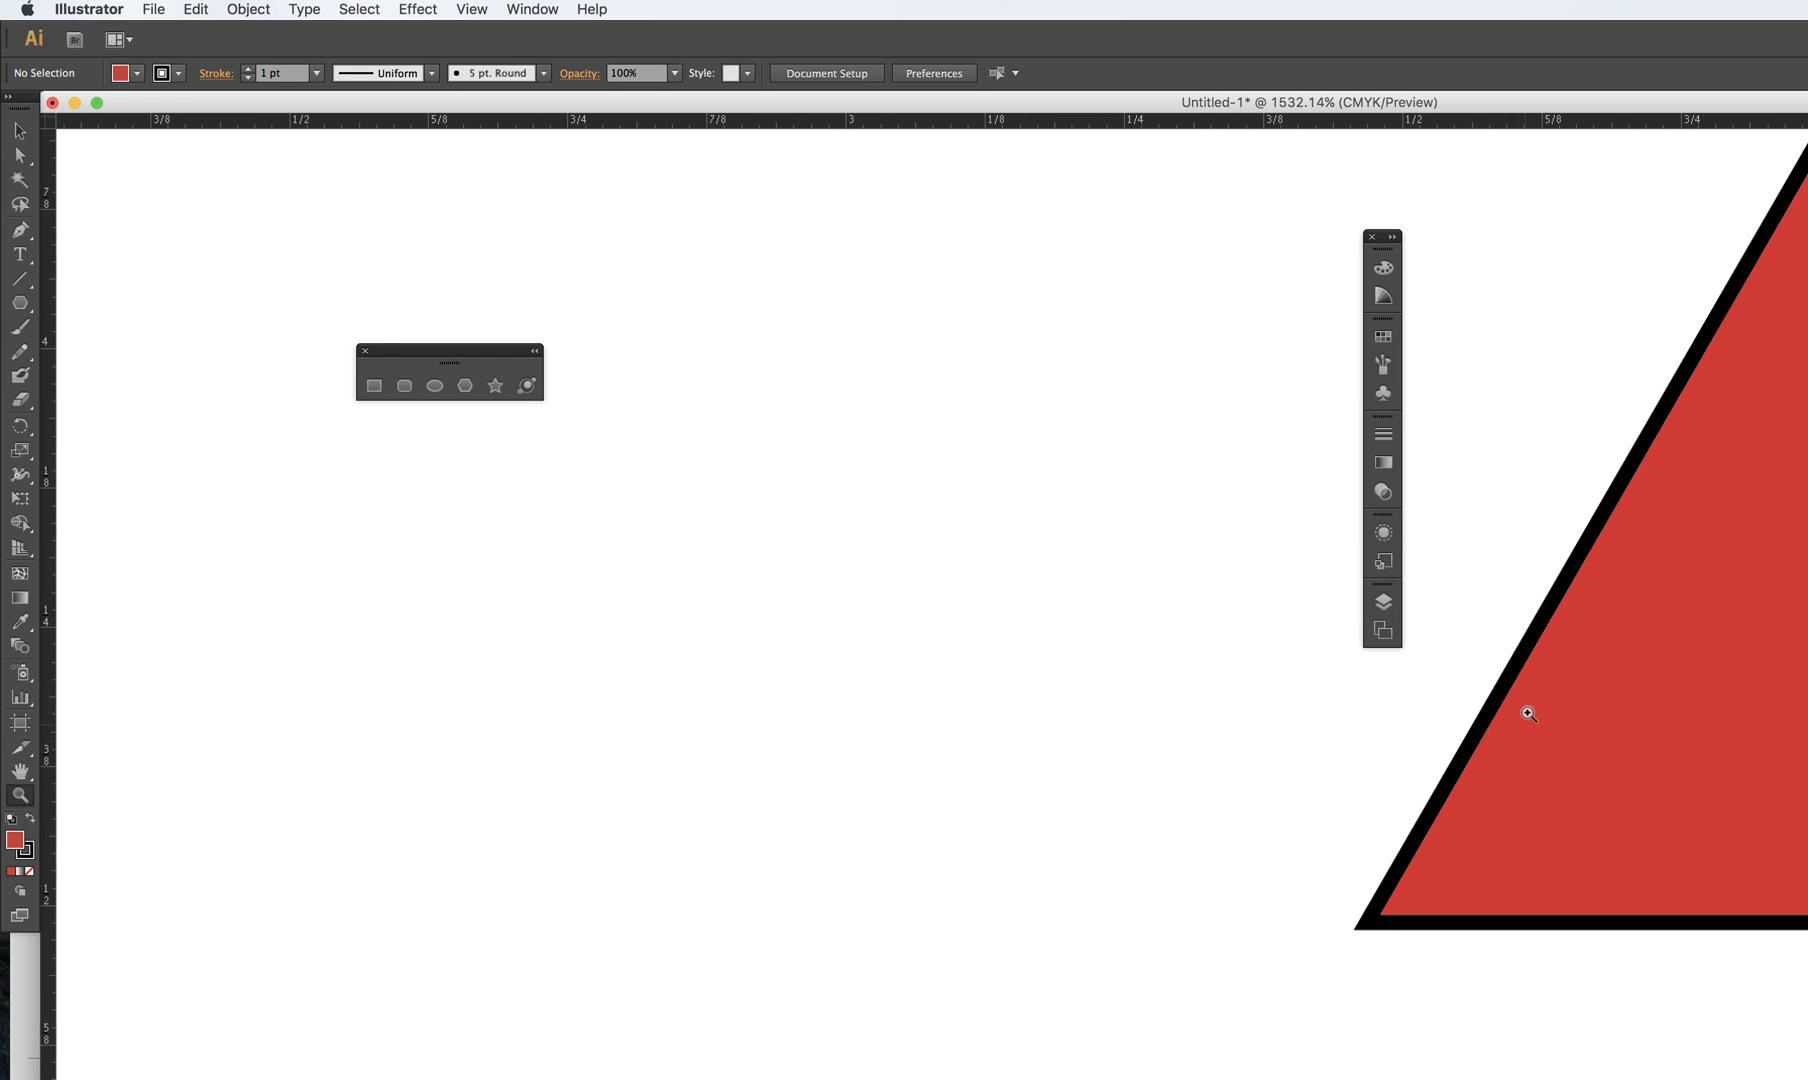
{"action": "left_click_drag", "start_coordinate": [1545, 750], "coordinate": [831, 726]}
{"action": "left_click", "coordinate": [19, 130]}
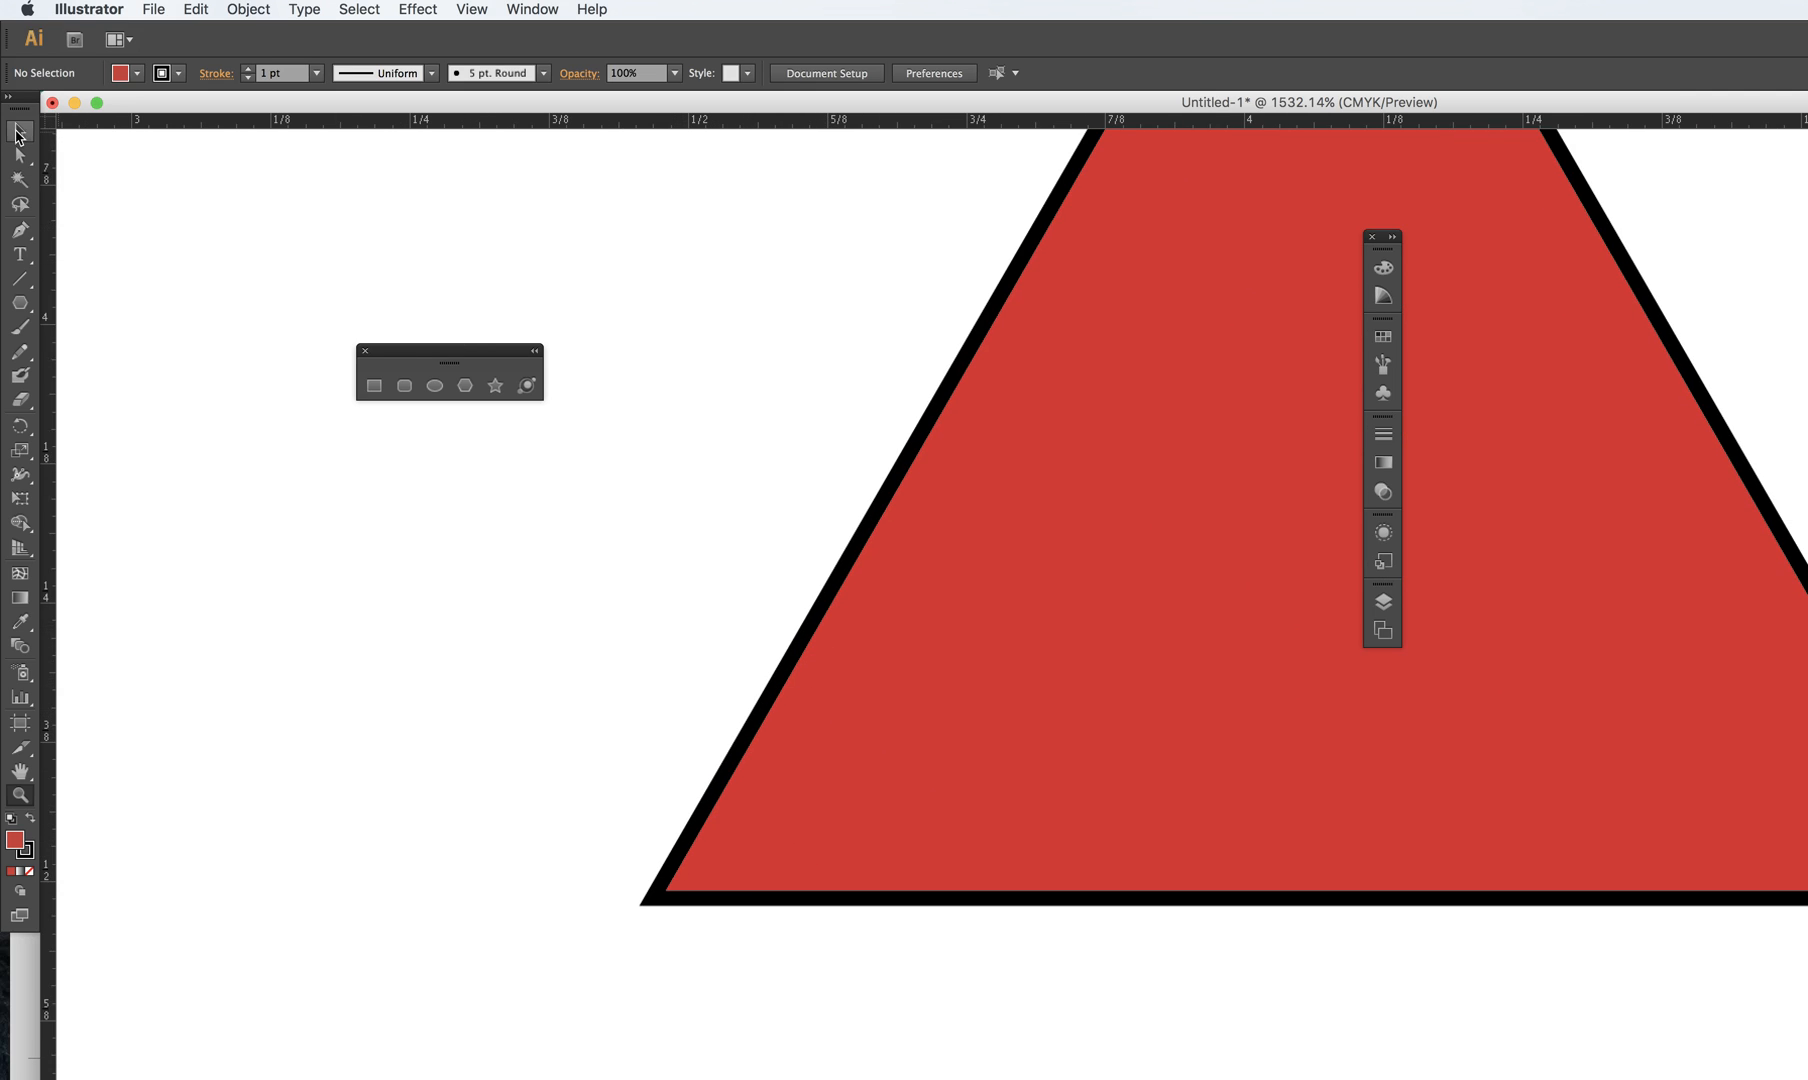
{"action": "left_click", "coordinate": [1002, 518]}
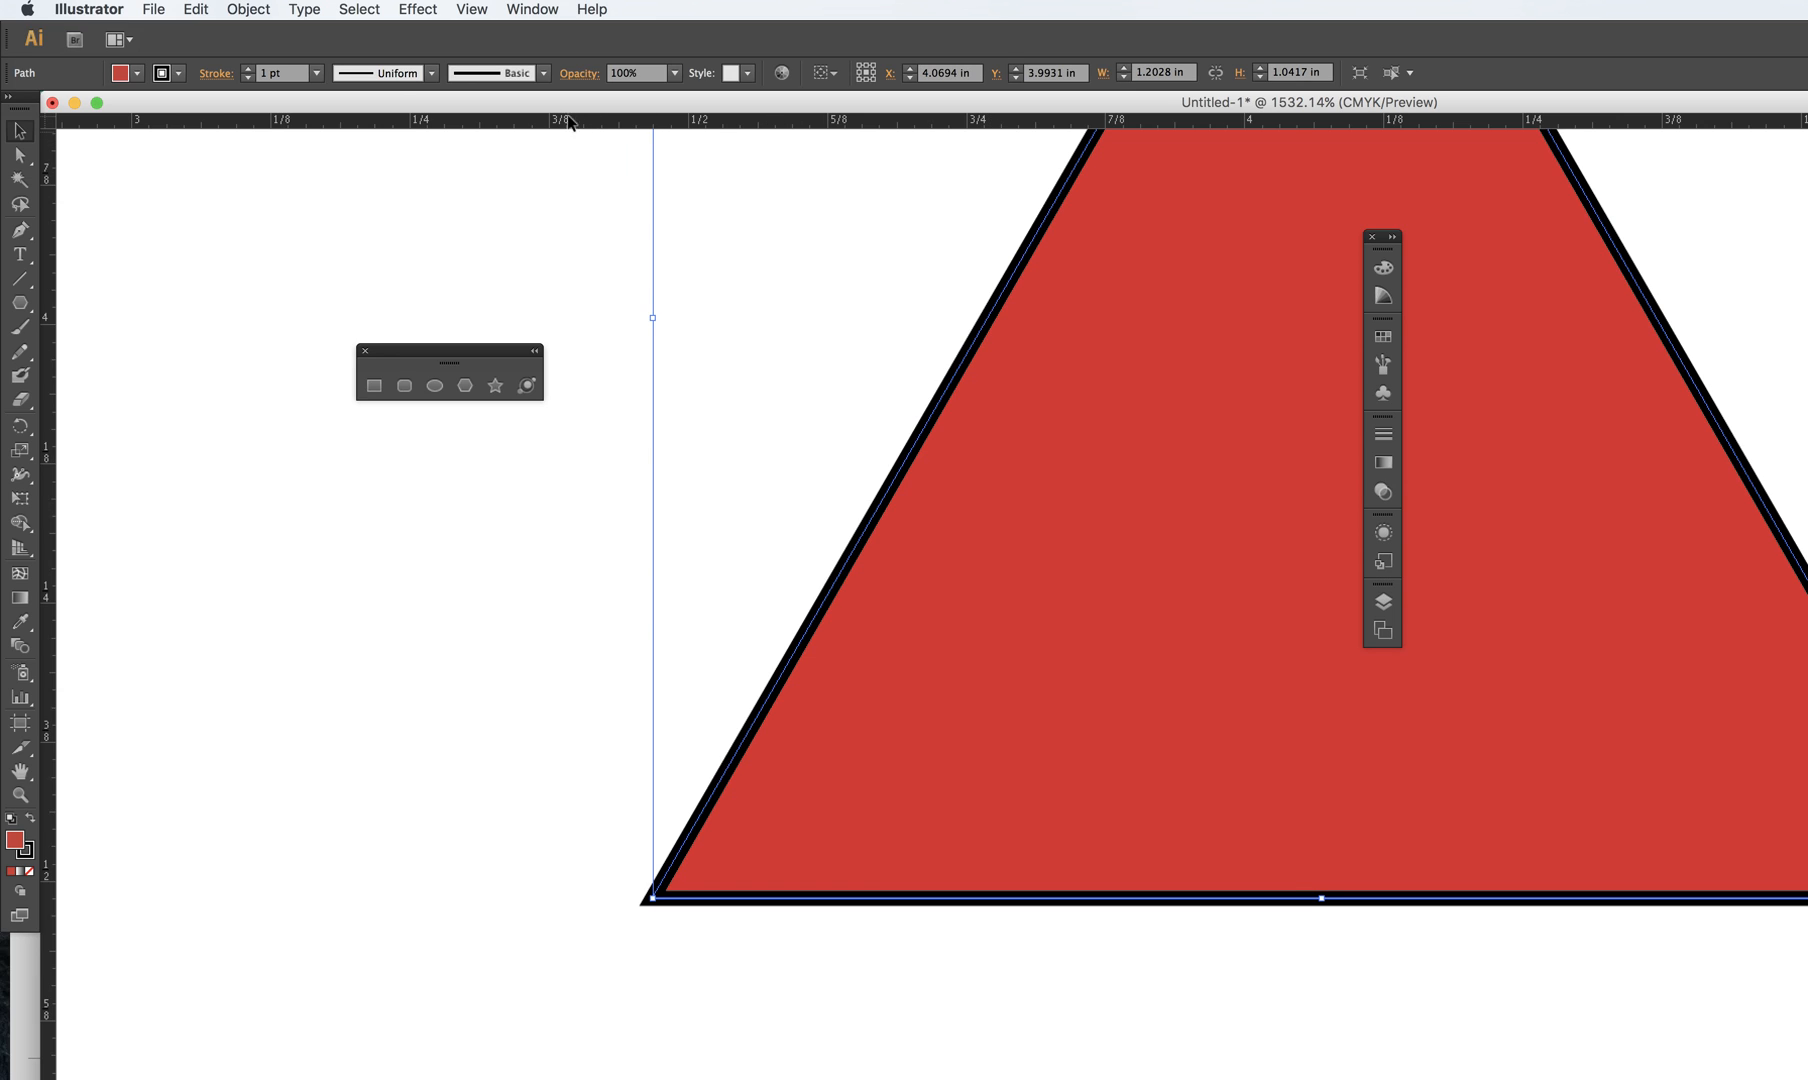
{"action": "left_click", "coordinate": [316, 73]}
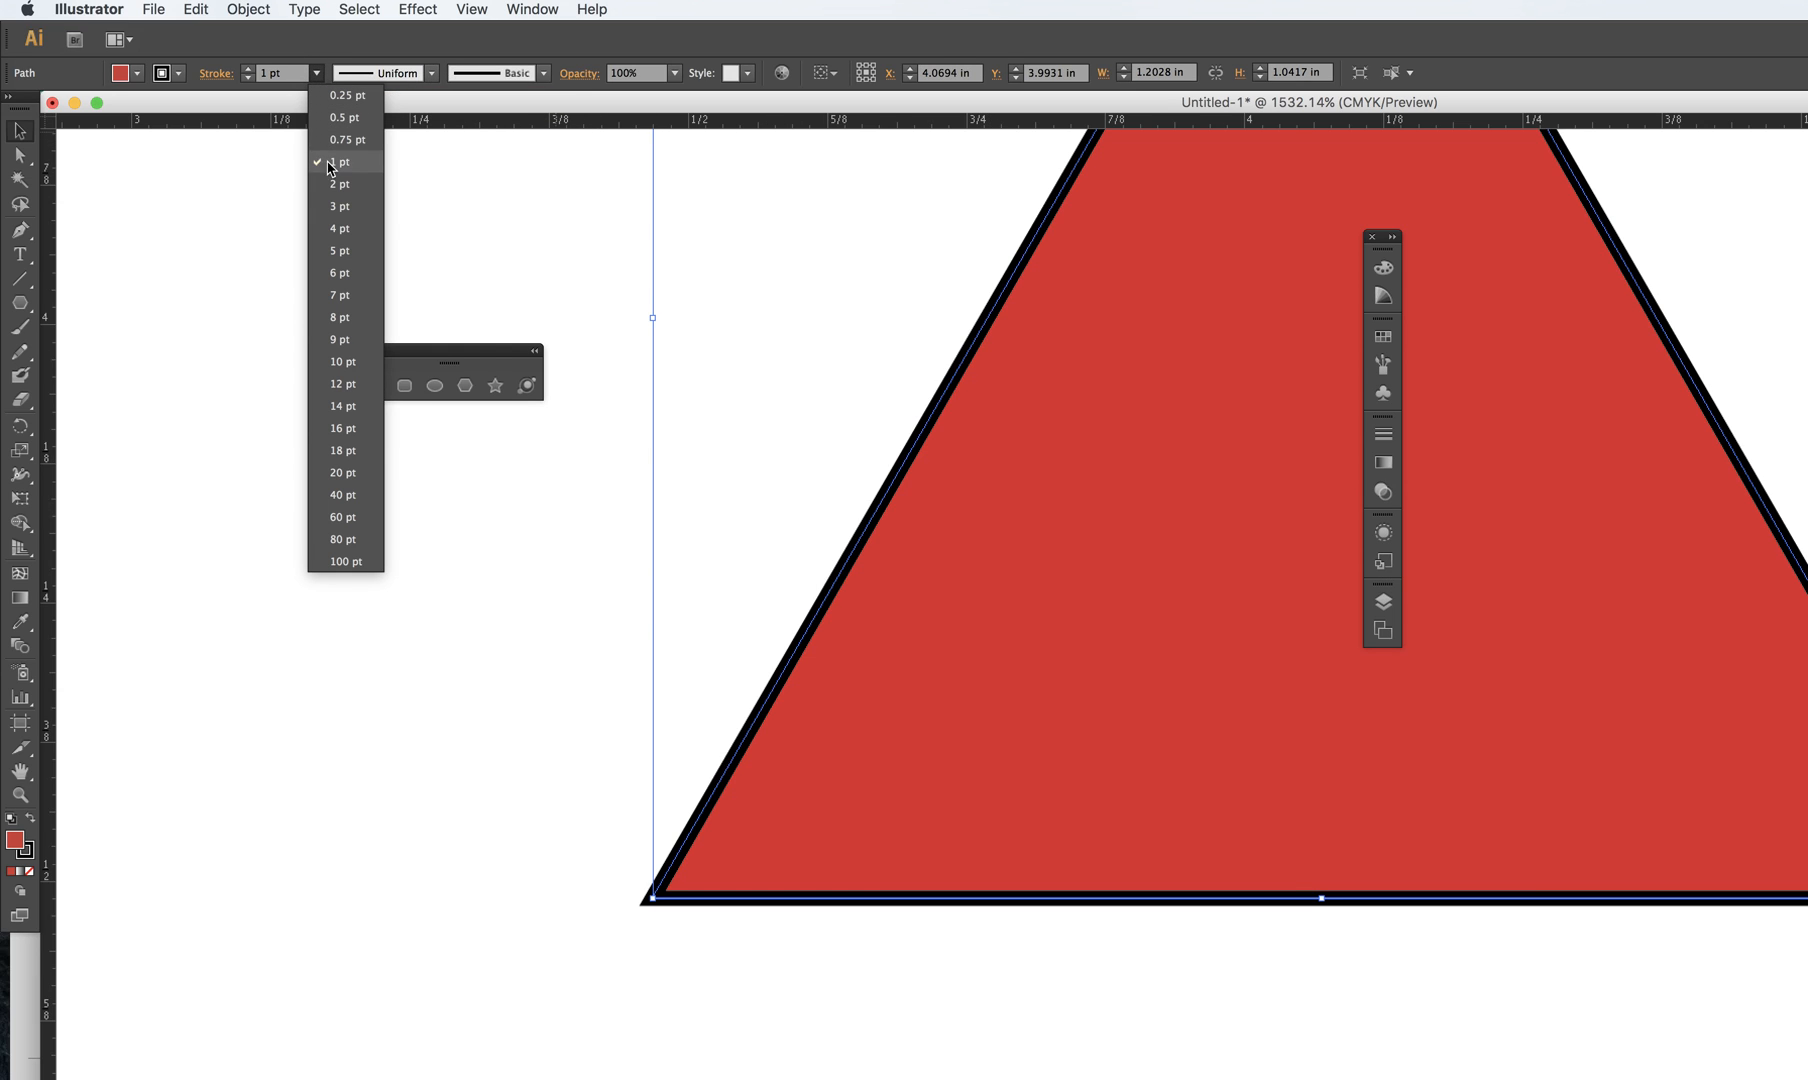
{"action": "left_click", "coordinate": [340, 208]}
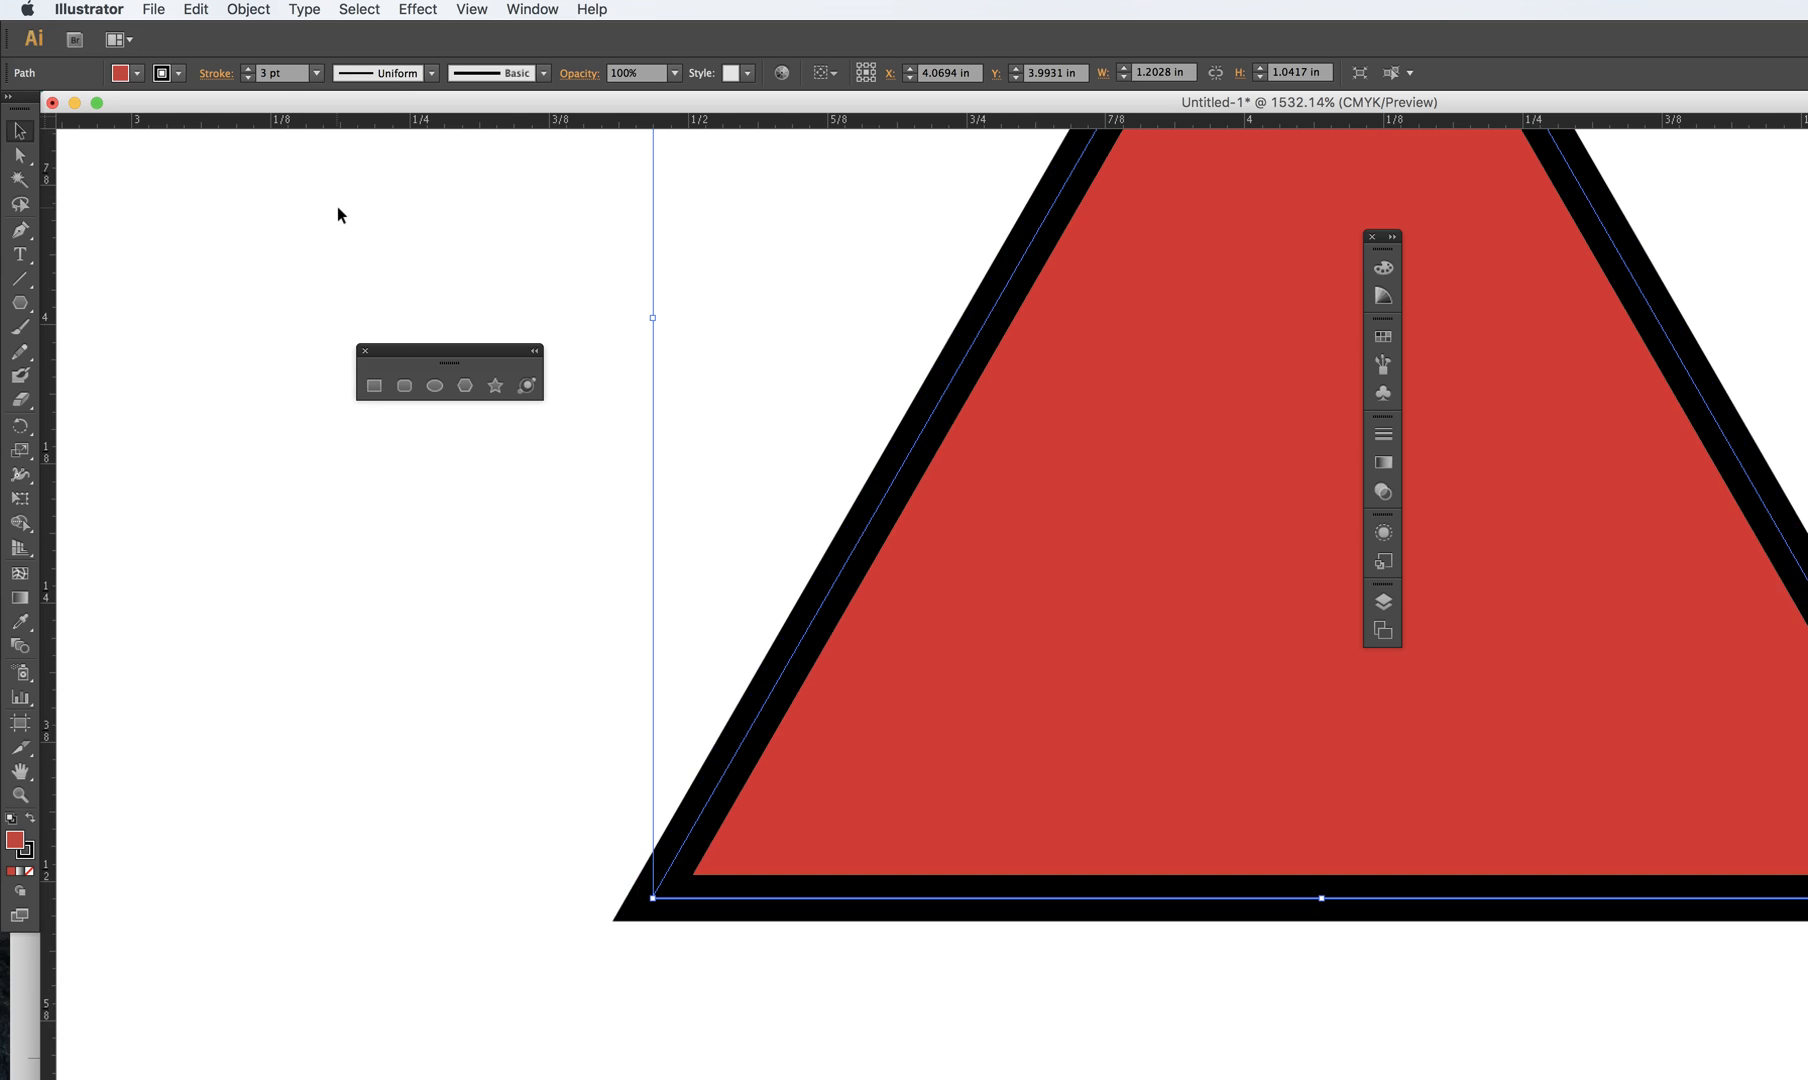
{"action": "left_click", "coordinate": [30, 850]}
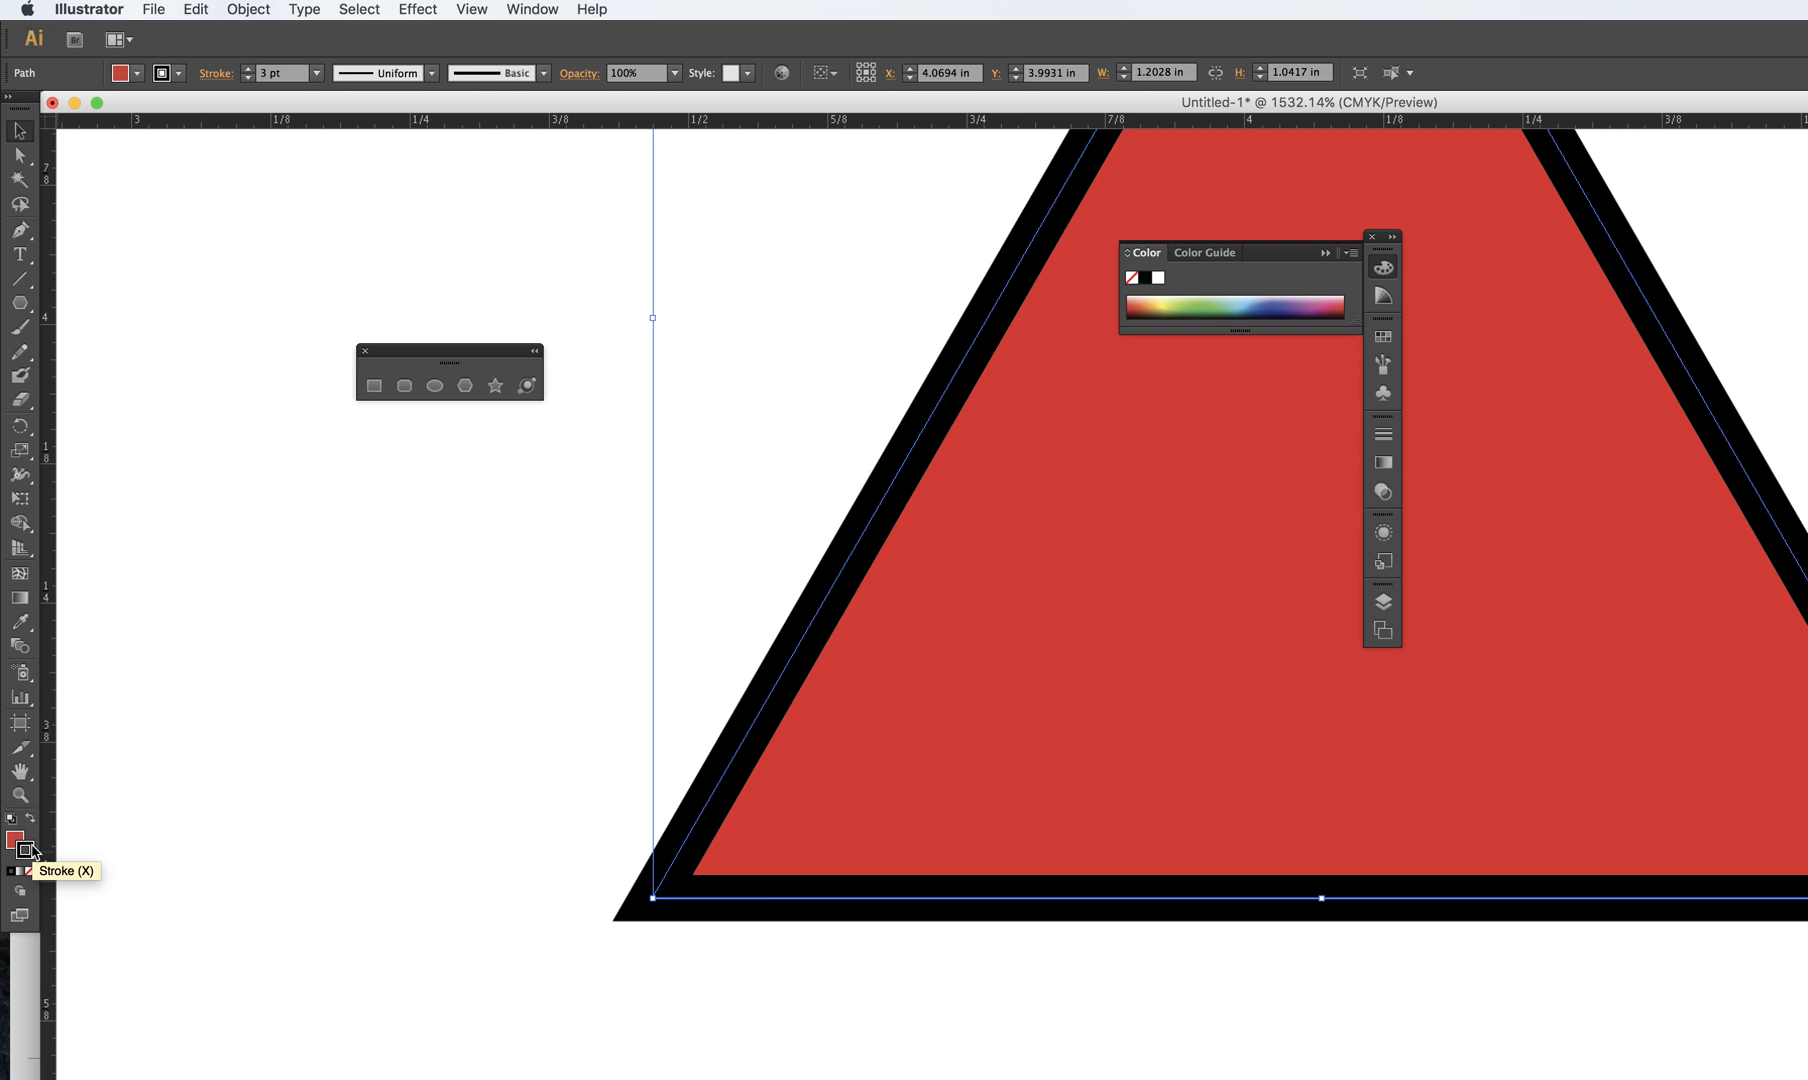
{"action": "left_click", "coordinate": [1268, 305]}
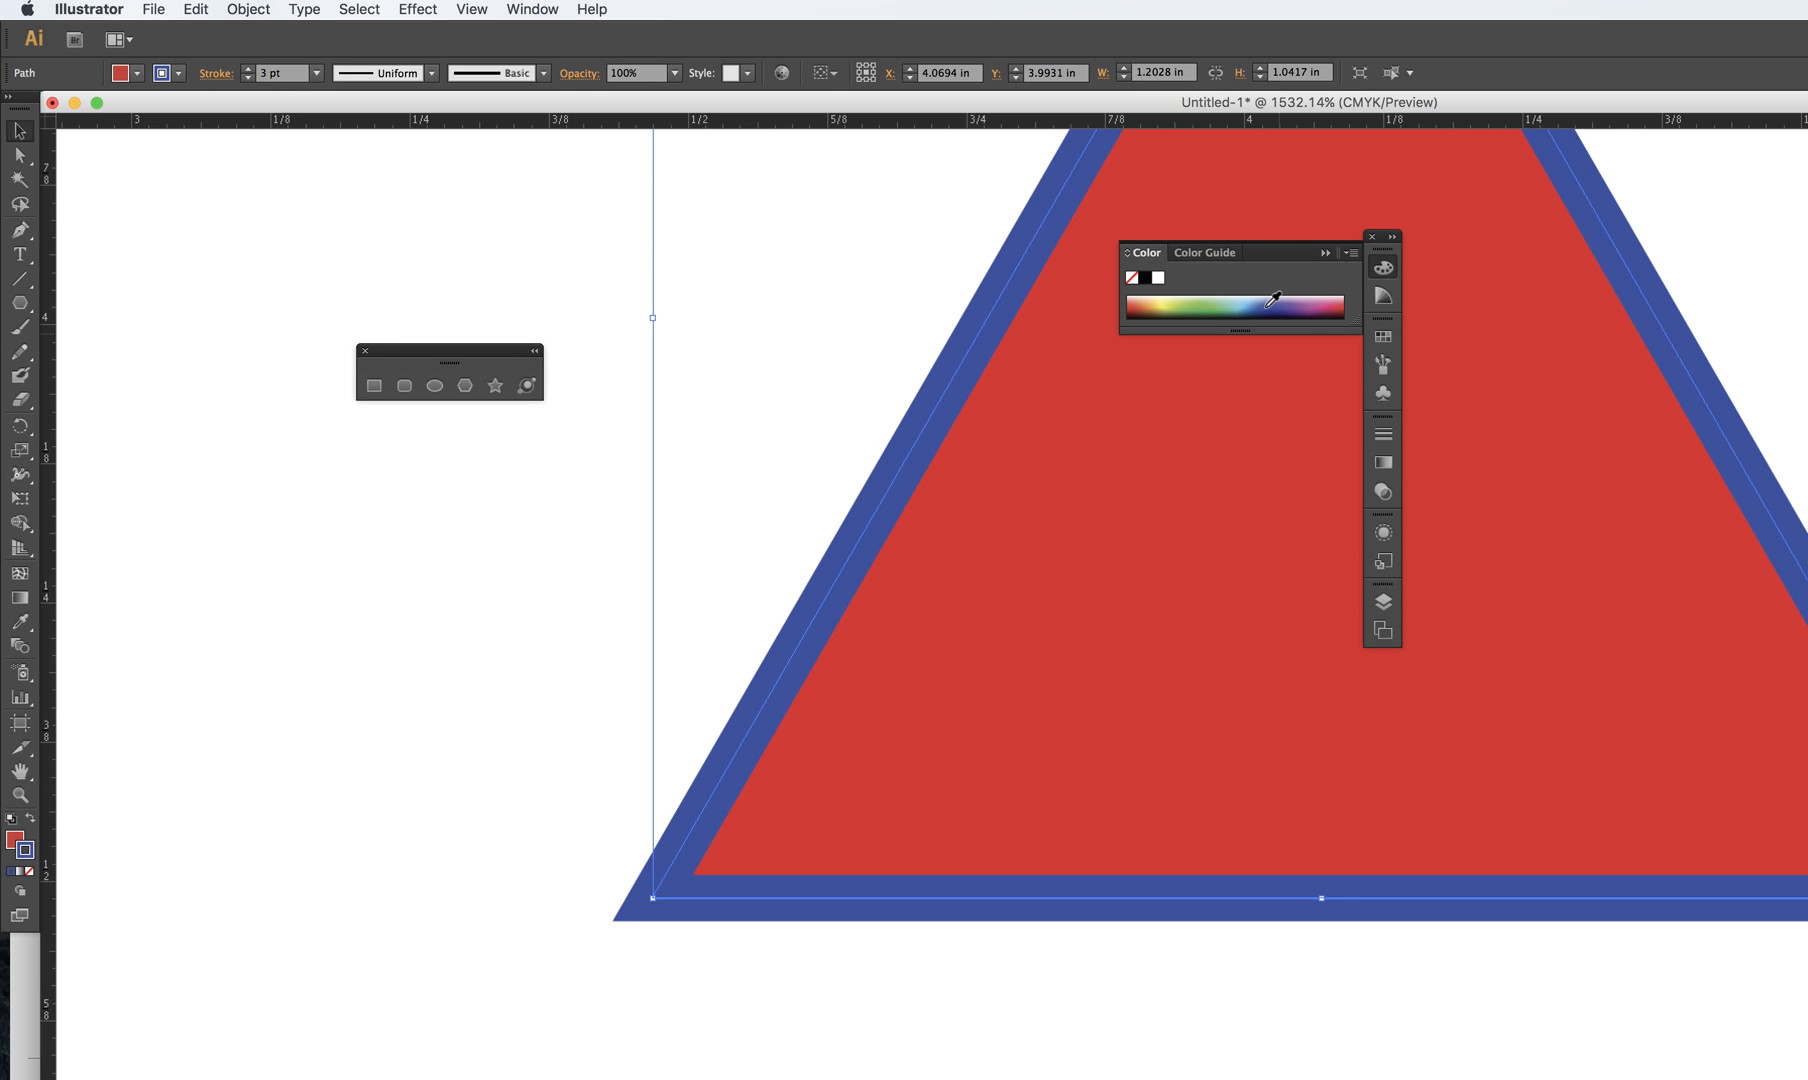
- Set the triangle's stroke colour to green and narrow the triangle from its left side to about 1.14 in wide
{"action": "left_click", "coordinate": [1204, 305]}
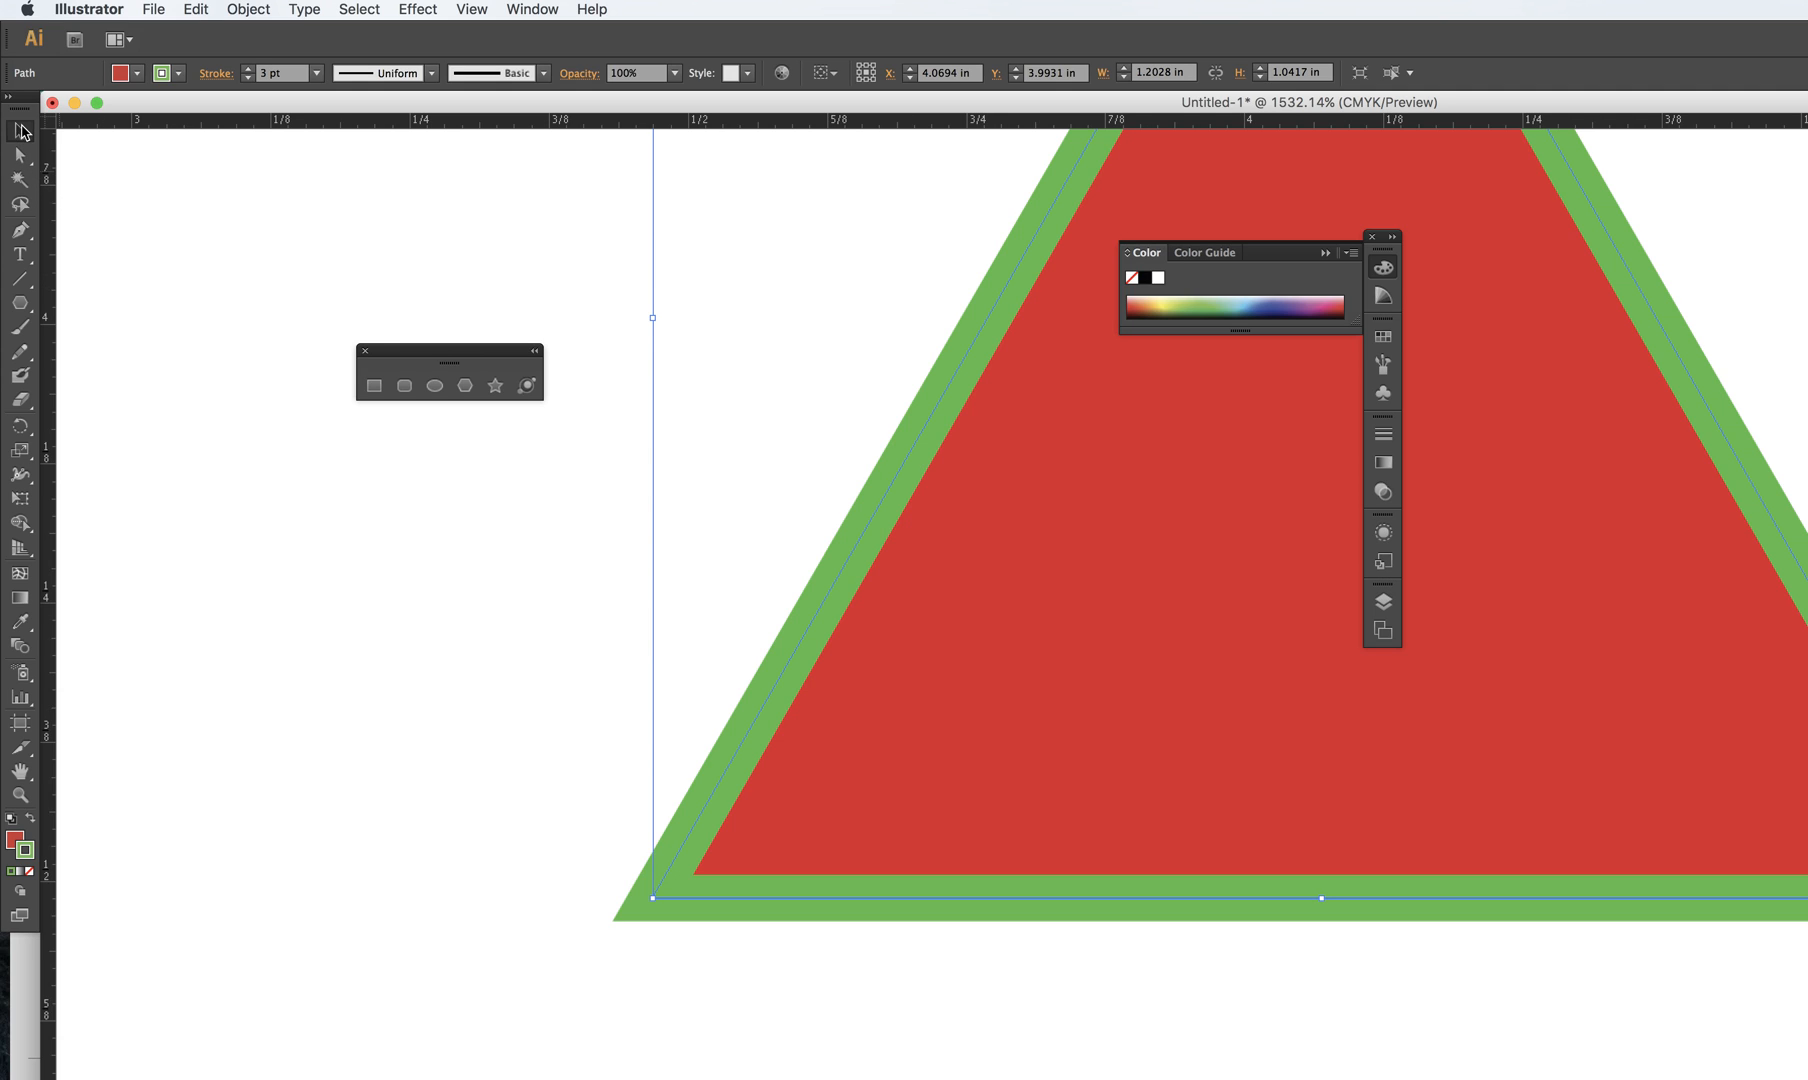
{"action": "left_click", "coordinate": [653, 318]}
{"action": "left_click_drag", "start_coordinate": [653, 318], "coordinate": [718, 320]}
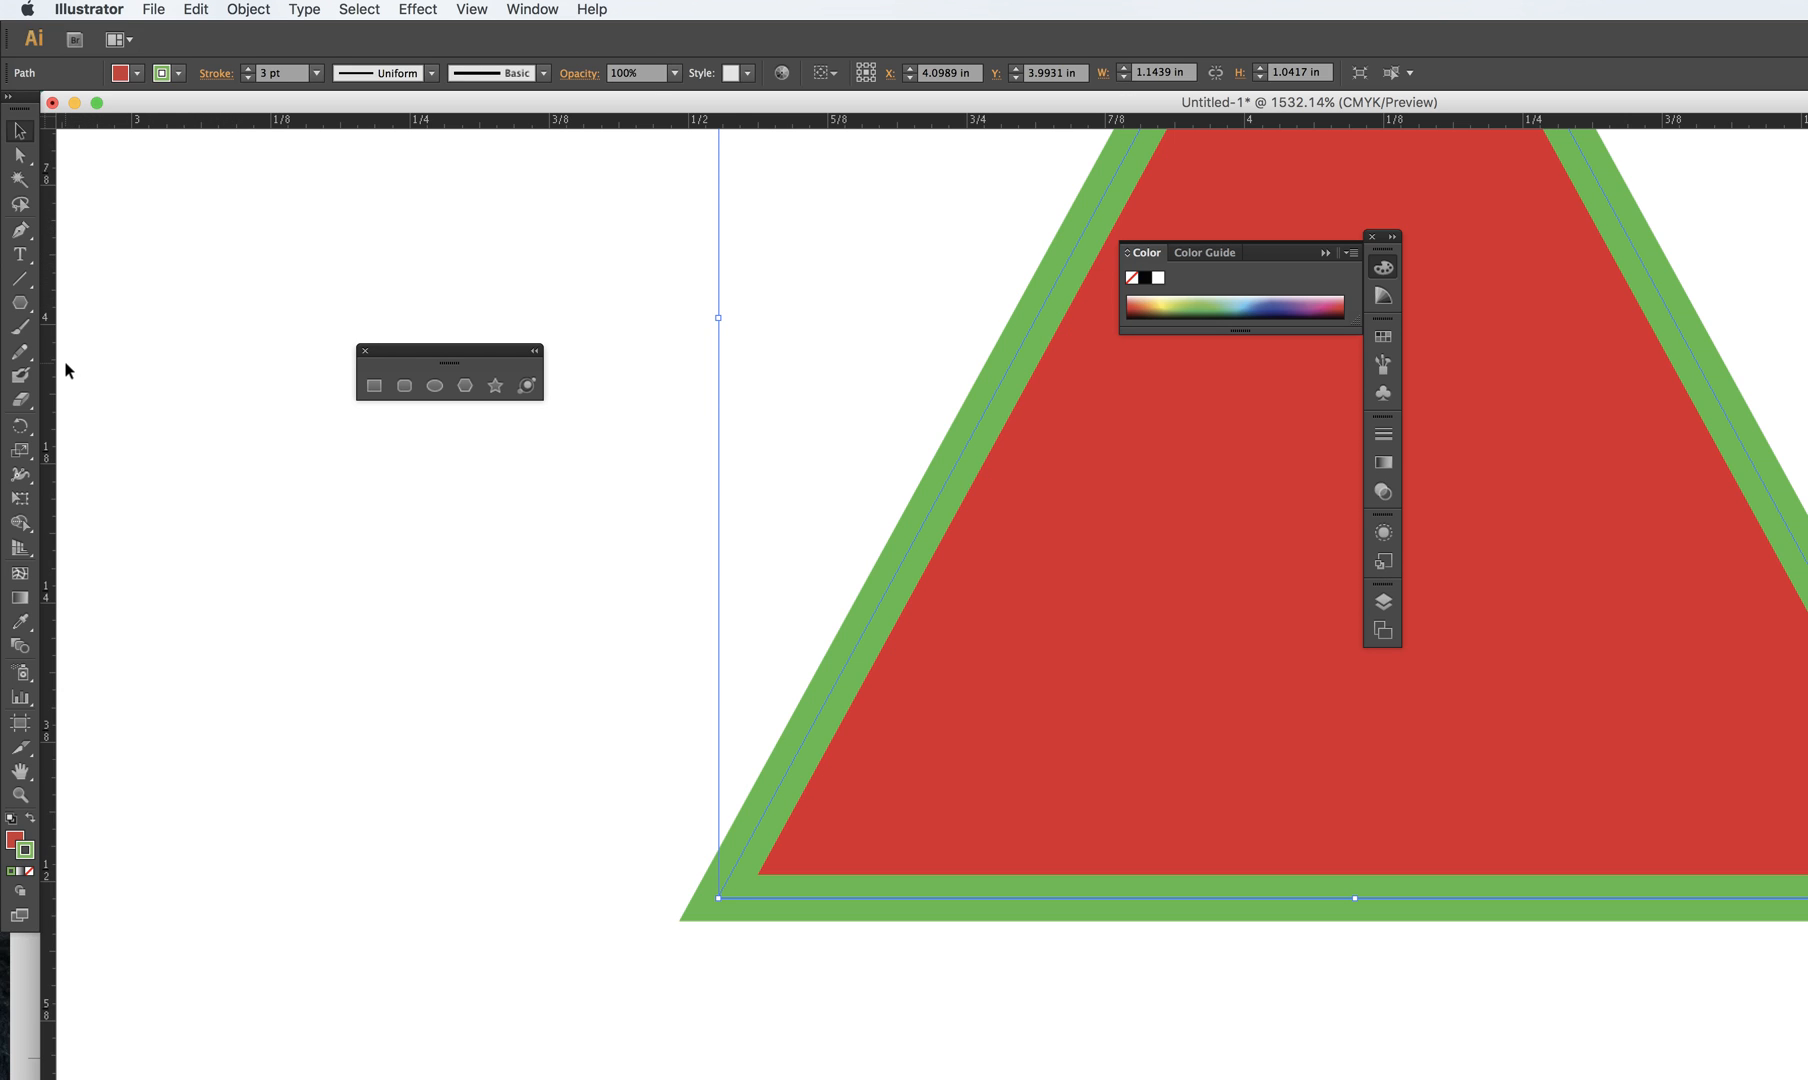
- Float the tool set beside the triangle and use Direct Selection to move its lower-left anchor to about X 3.13 in, Y 4.28 in
{"action": "left_click_drag", "start_coordinate": [24, 103], "coordinate": [631, 255]}
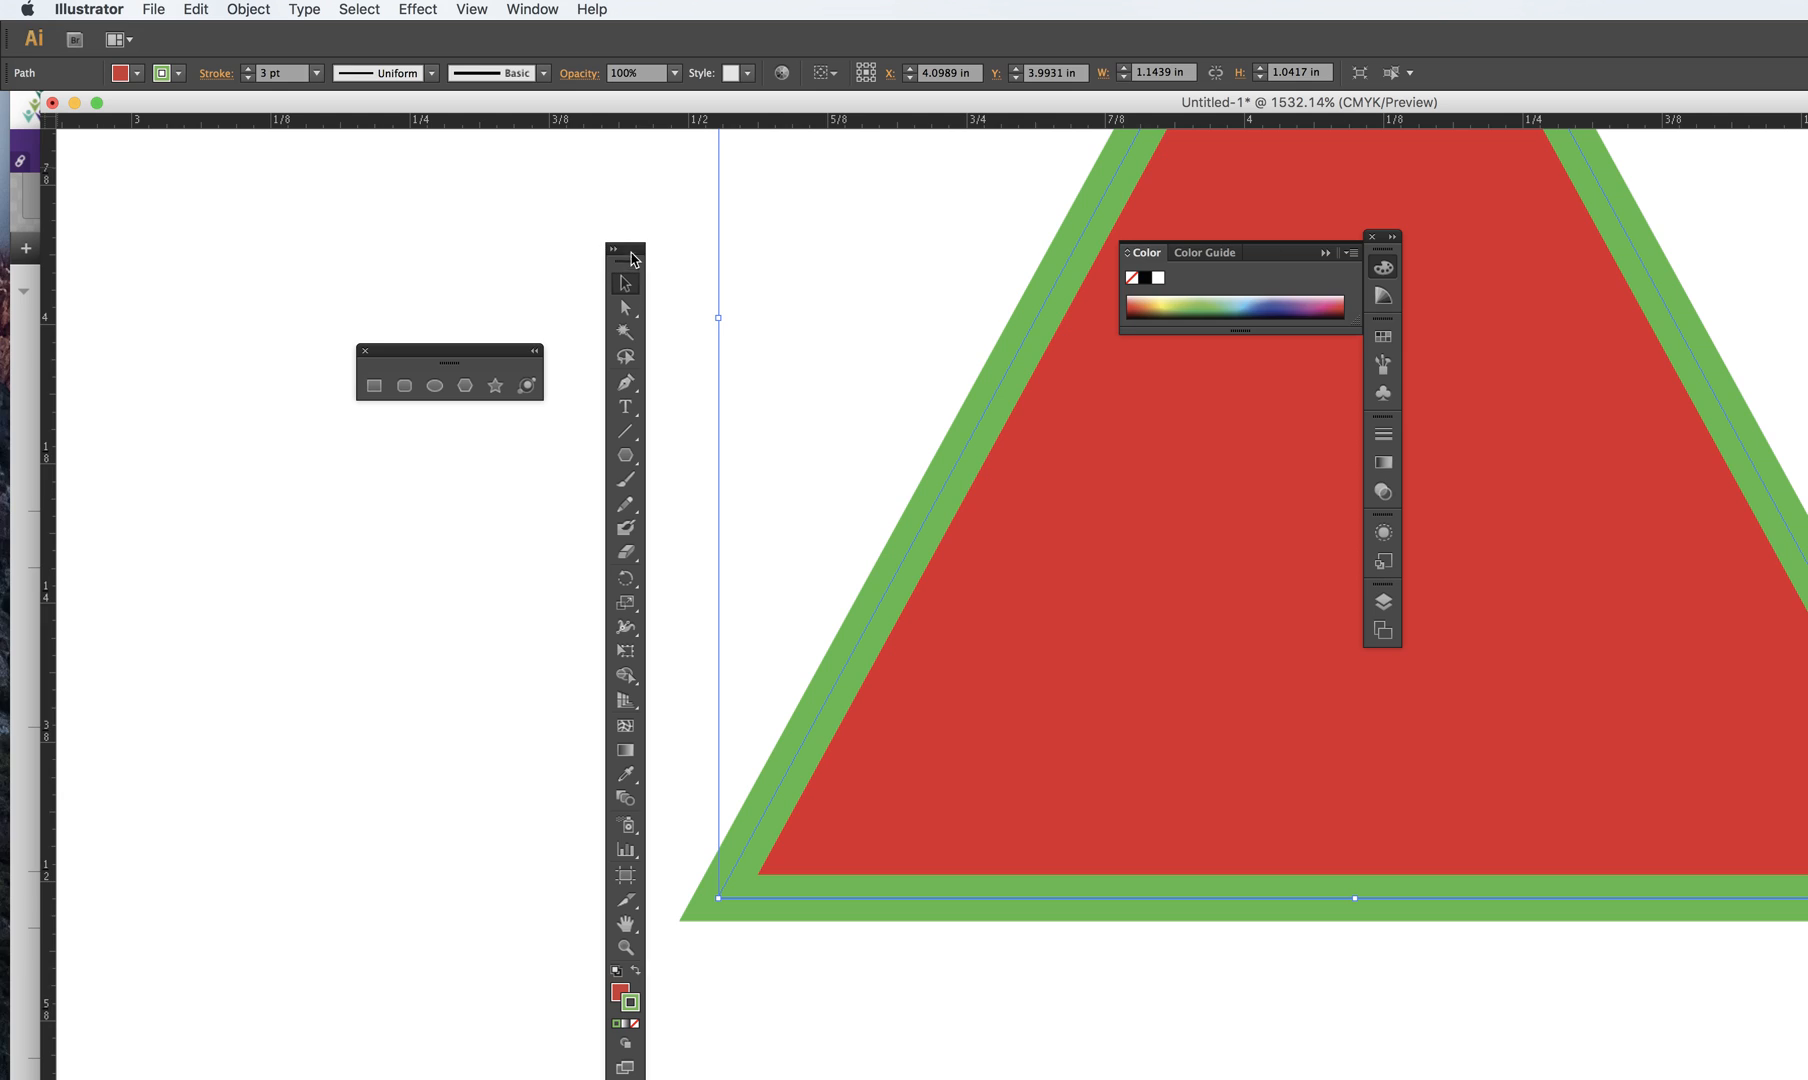
{"action": "left_click", "coordinate": [626, 311]}
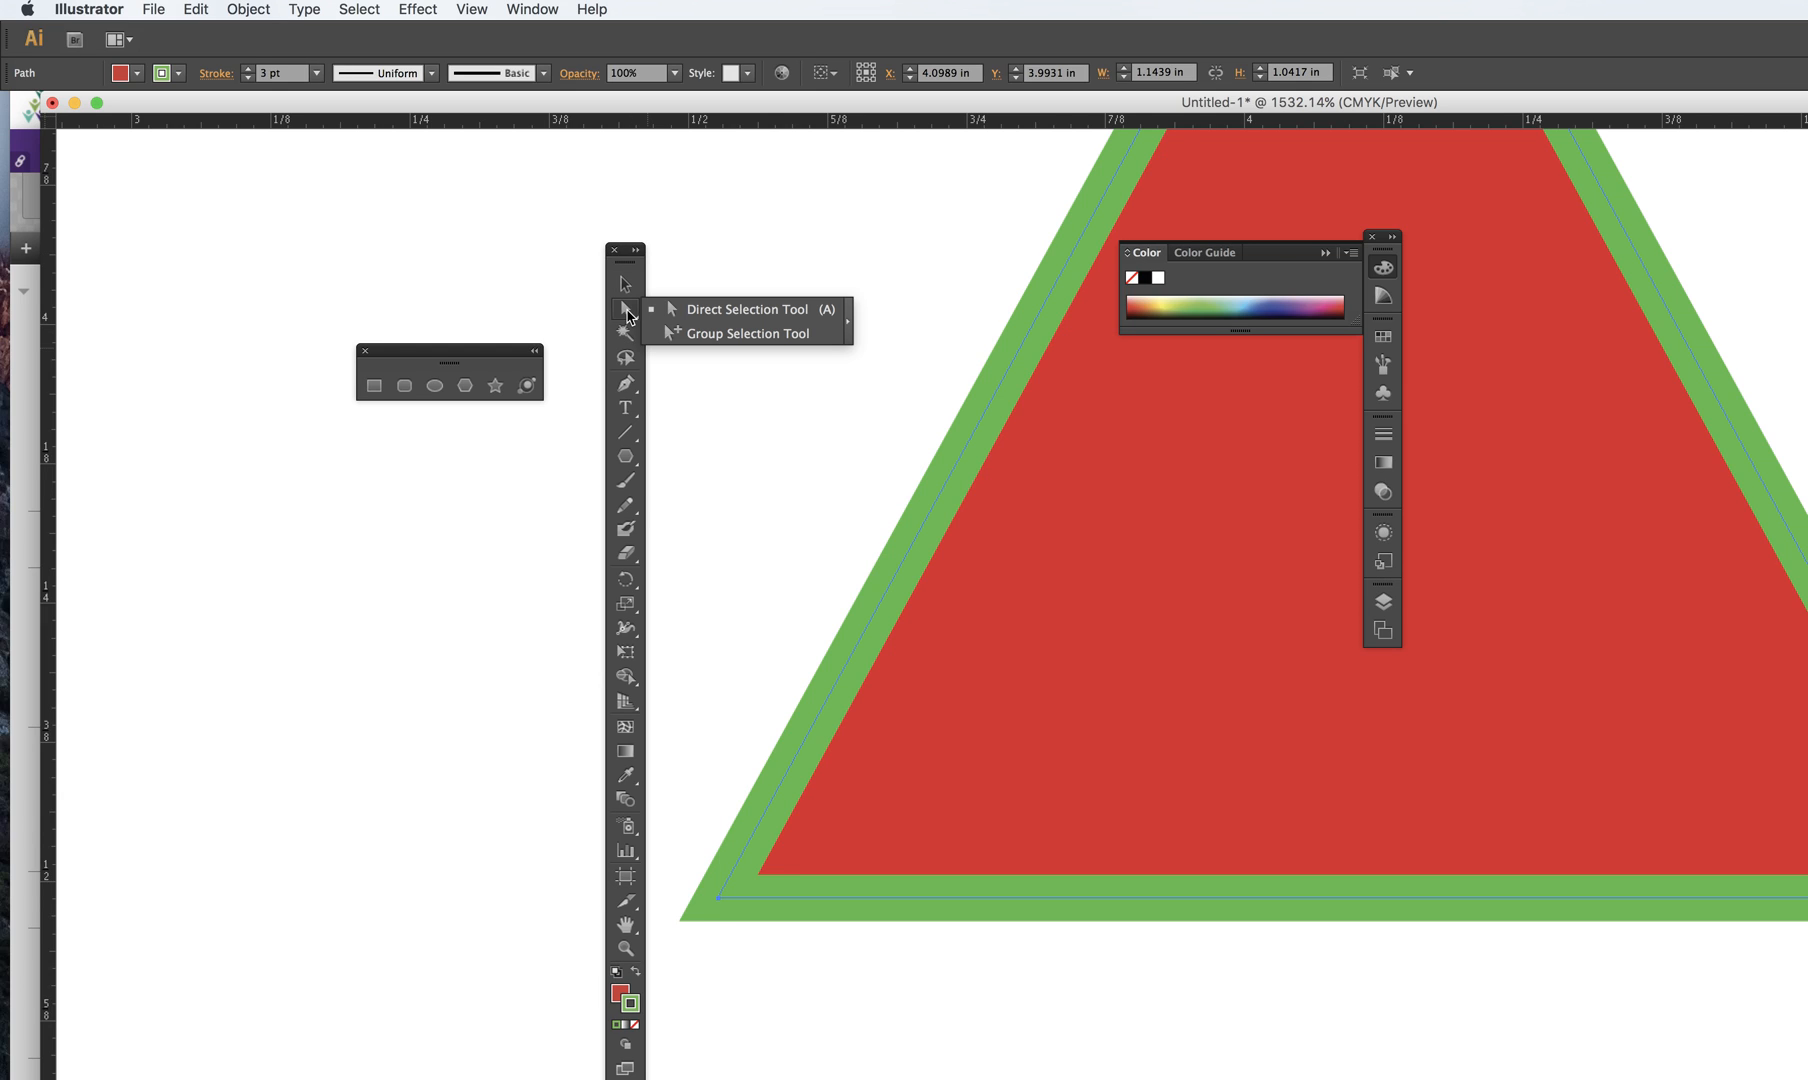
{"action": "left_click", "coordinate": [728, 313]}
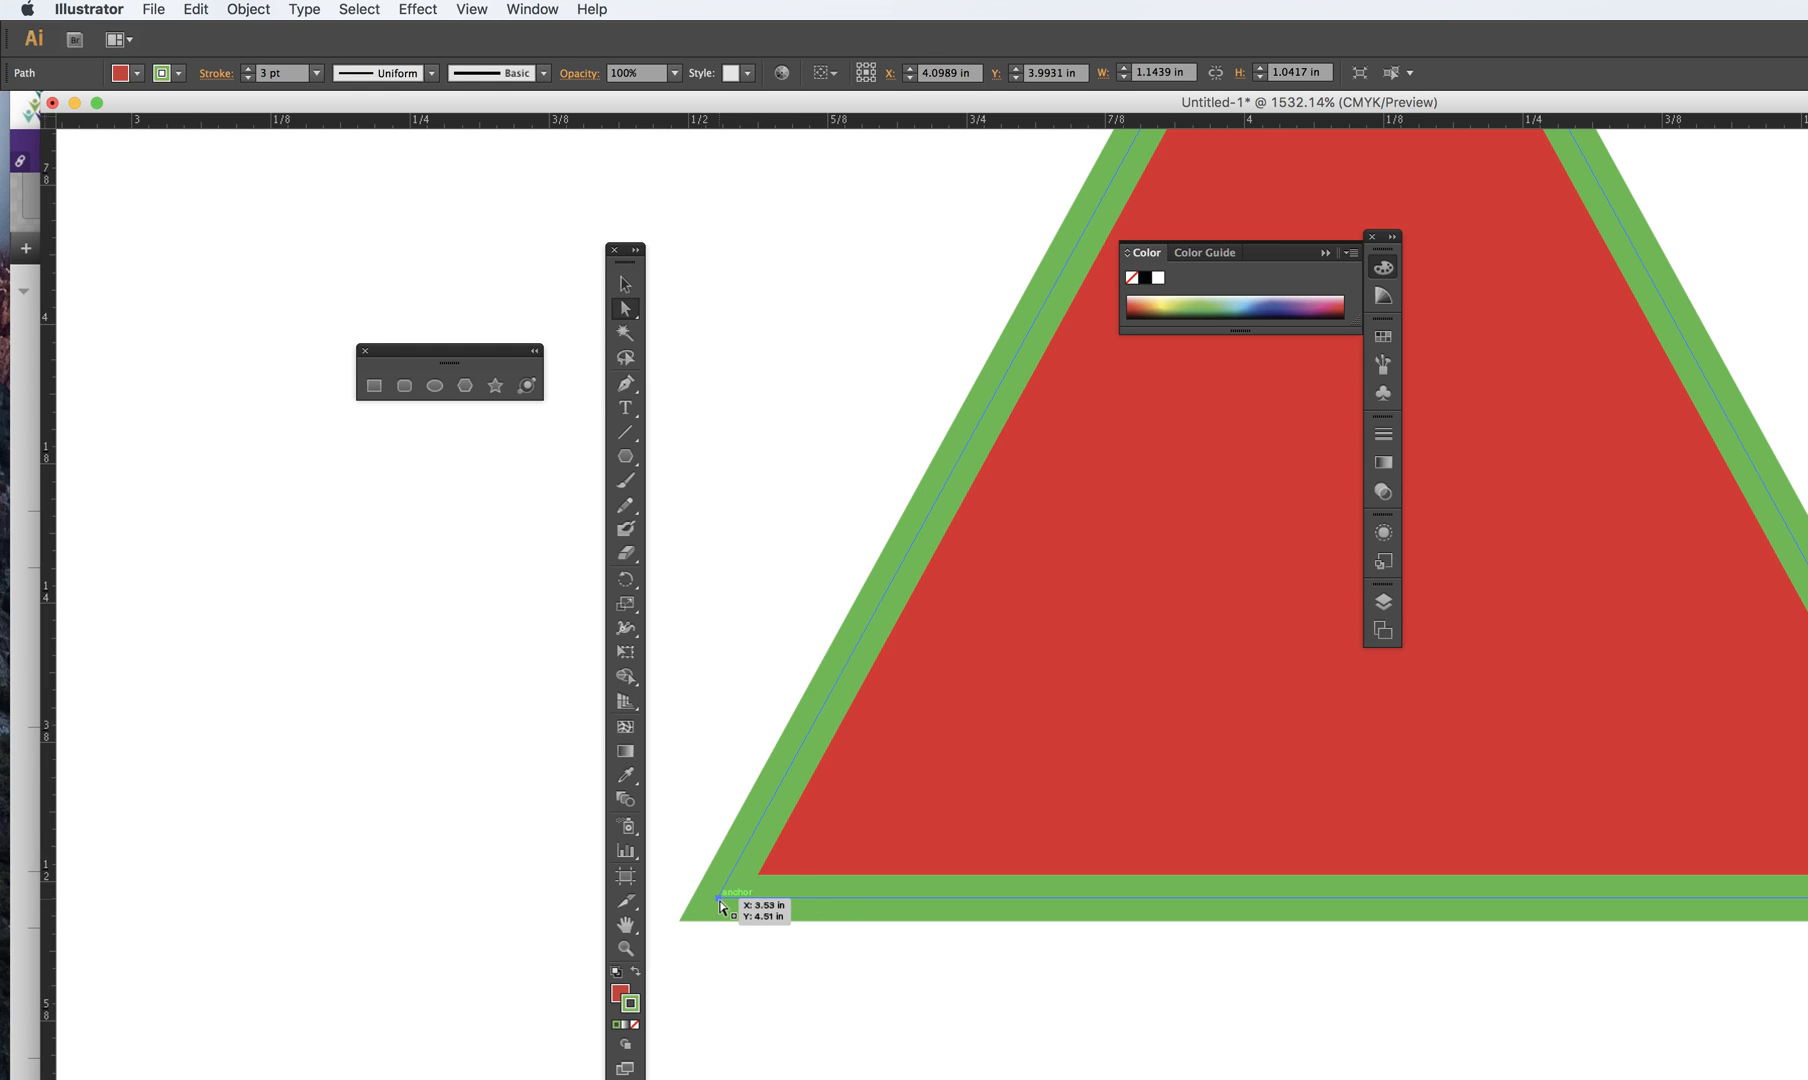
{"action": "left_click", "coordinate": [719, 900]}
{"action": "left_click_drag", "start_coordinate": [720, 900], "coordinate": [275, 635]}
- Shift the floating tool set clear of the triangle and move its lower-left anchor inward to about X 3.73 in, Y 4.24 in
{"action": "left_click", "coordinate": [625, 948]}
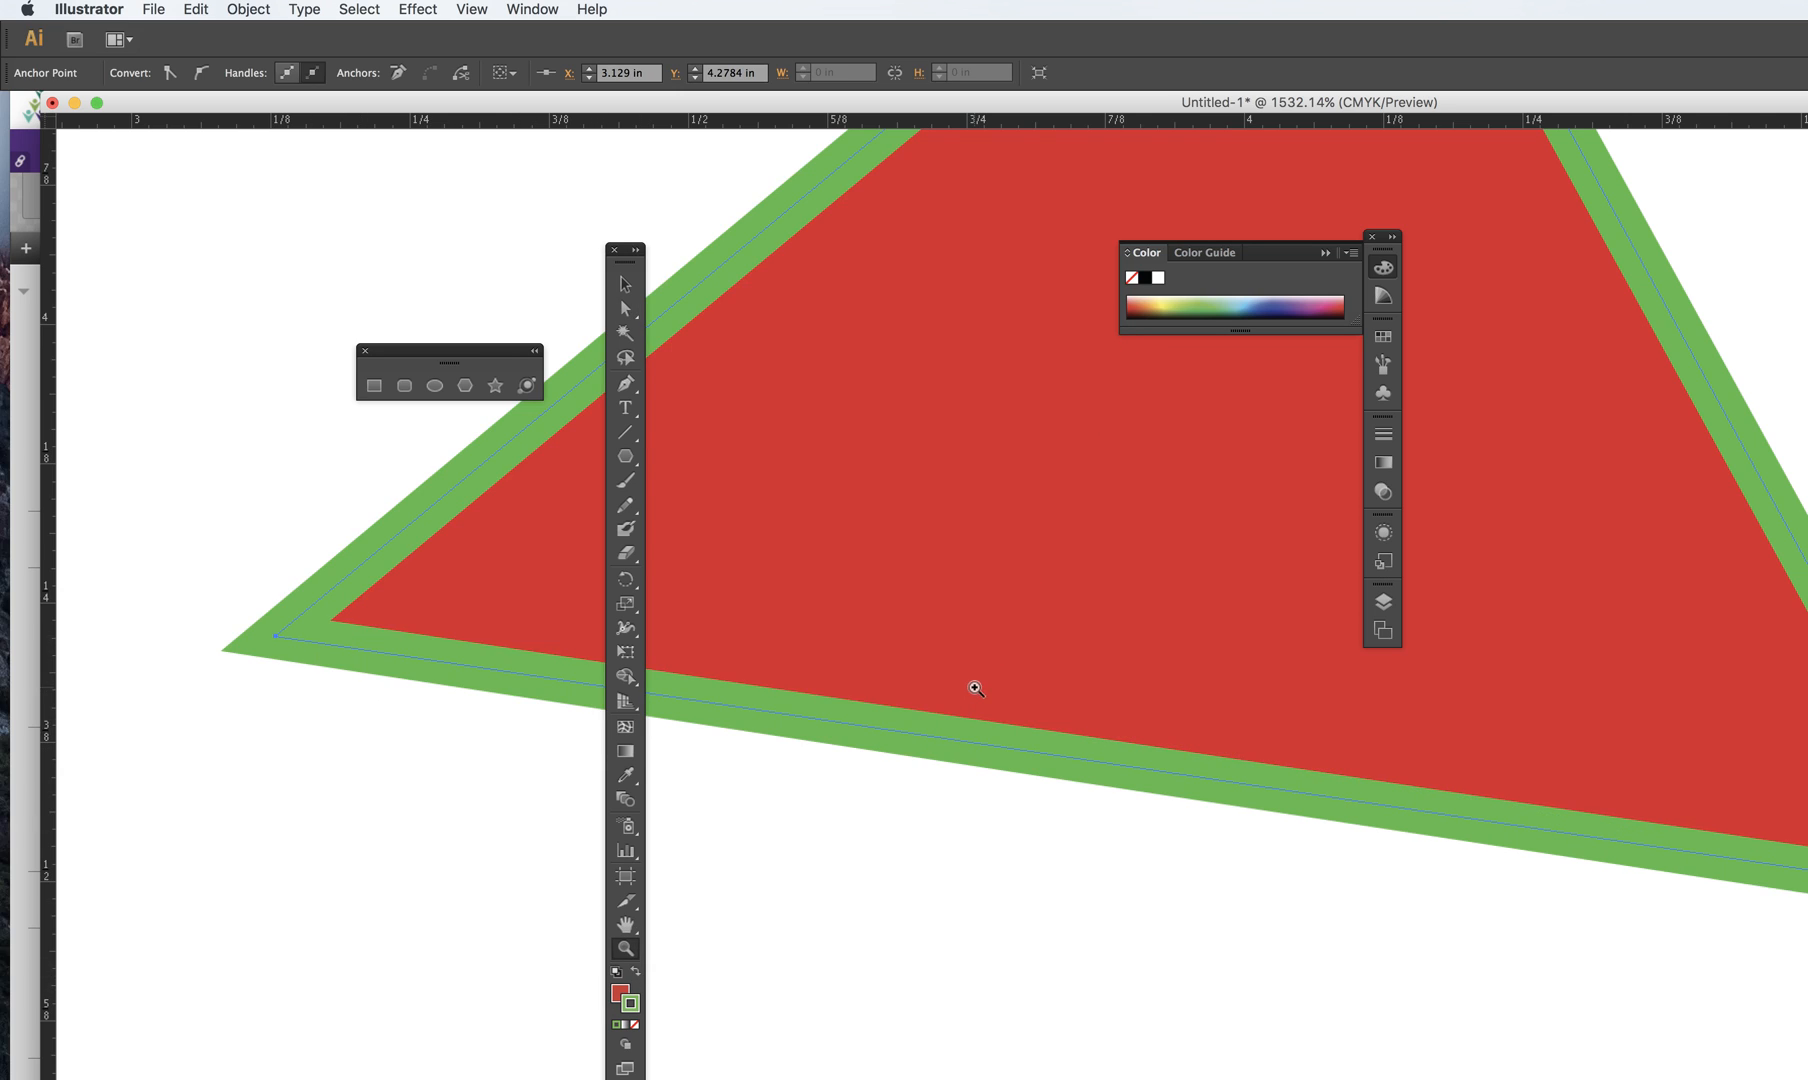
{"action": "left_click", "coordinate": [1056, 514], "text": "alt"}
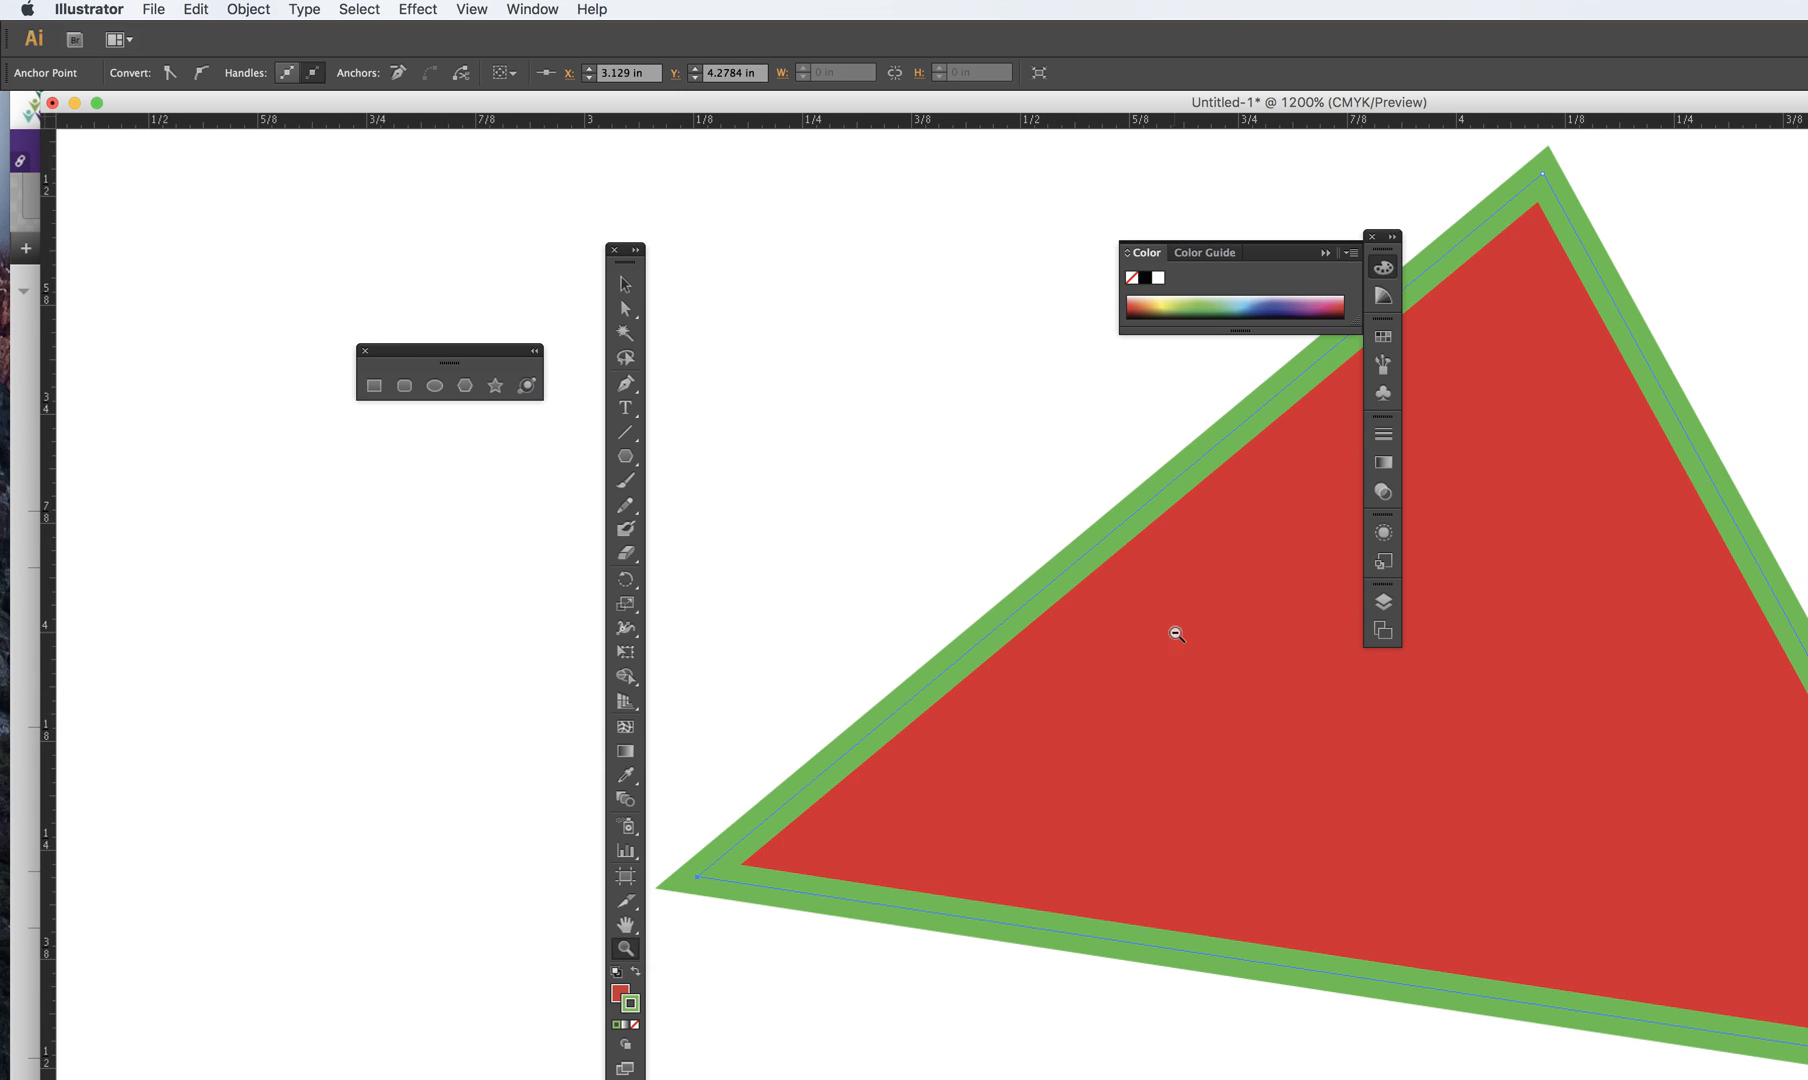
{"action": "left_click", "coordinate": [1210, 660], "text": "alt"}
{"action": "scroll", "coordinate": [996, 665], "scroll_direction": "right", "scroll_amount": 2}
{"action": "scroll", "coordinate": [996, 665], "scroll_direction": "right", "scroll_amount": 5}
{"action": "scroll", "coordinate": [996, 665], "scroll_direction": "down", "scroll_amount": 2}
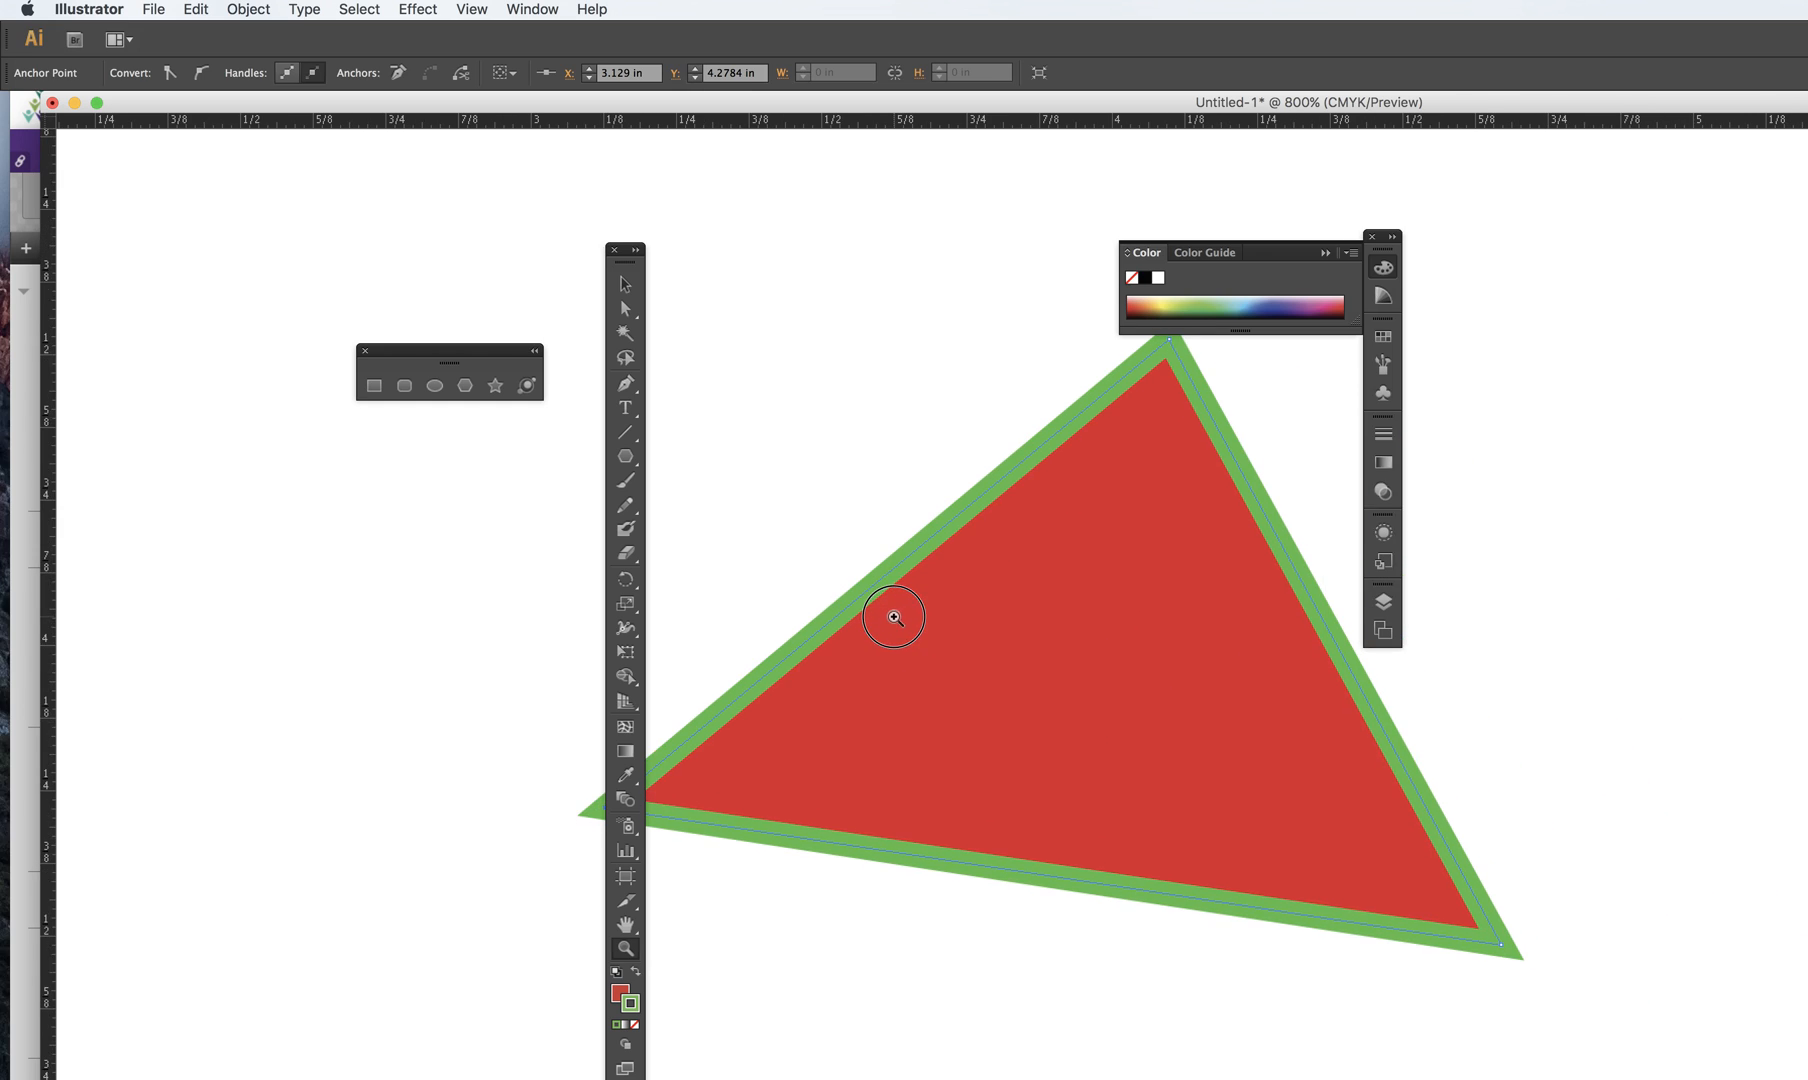
{"action": "left_click", "coordinate": [625, 308]}
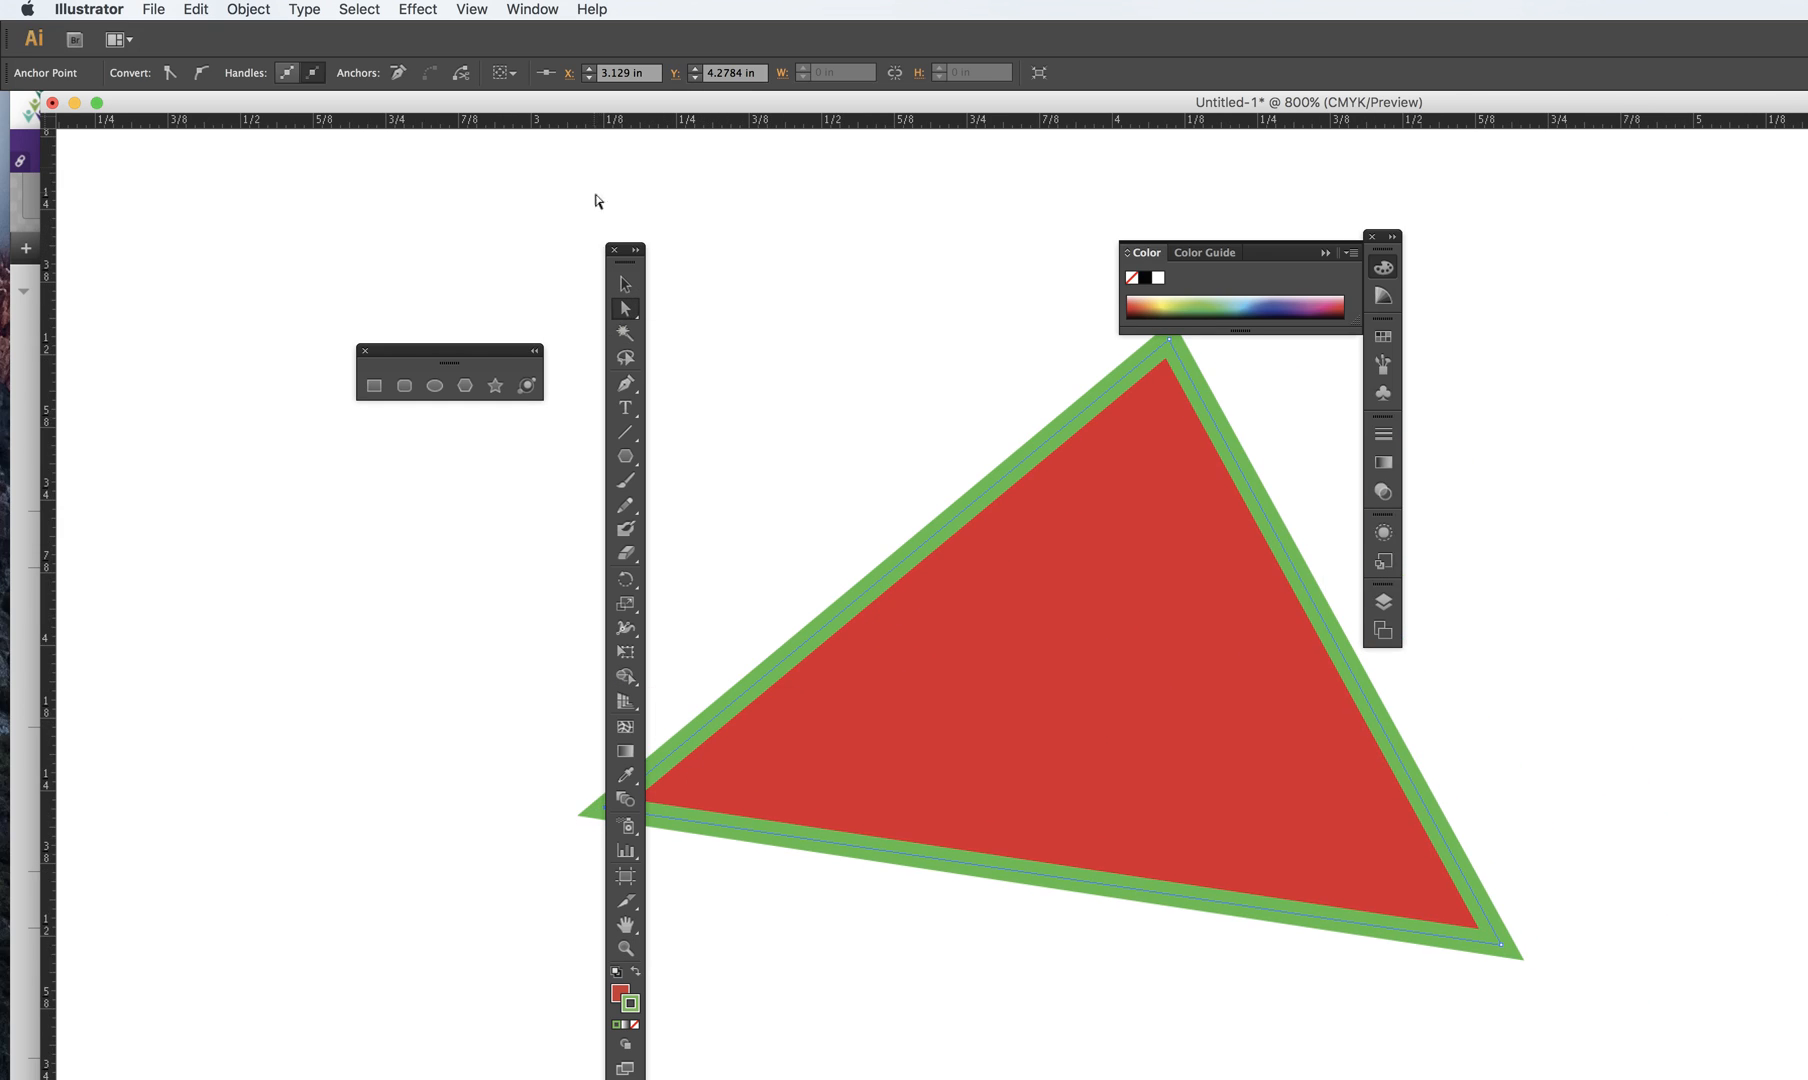
{"action": "left_click_drag", "start_coordinate": [627, 262], "coordinate": [445, 273]}
{"action": "left_click_drag", "start_coordinate": [606, 807], "coordinate": [957, 787]}
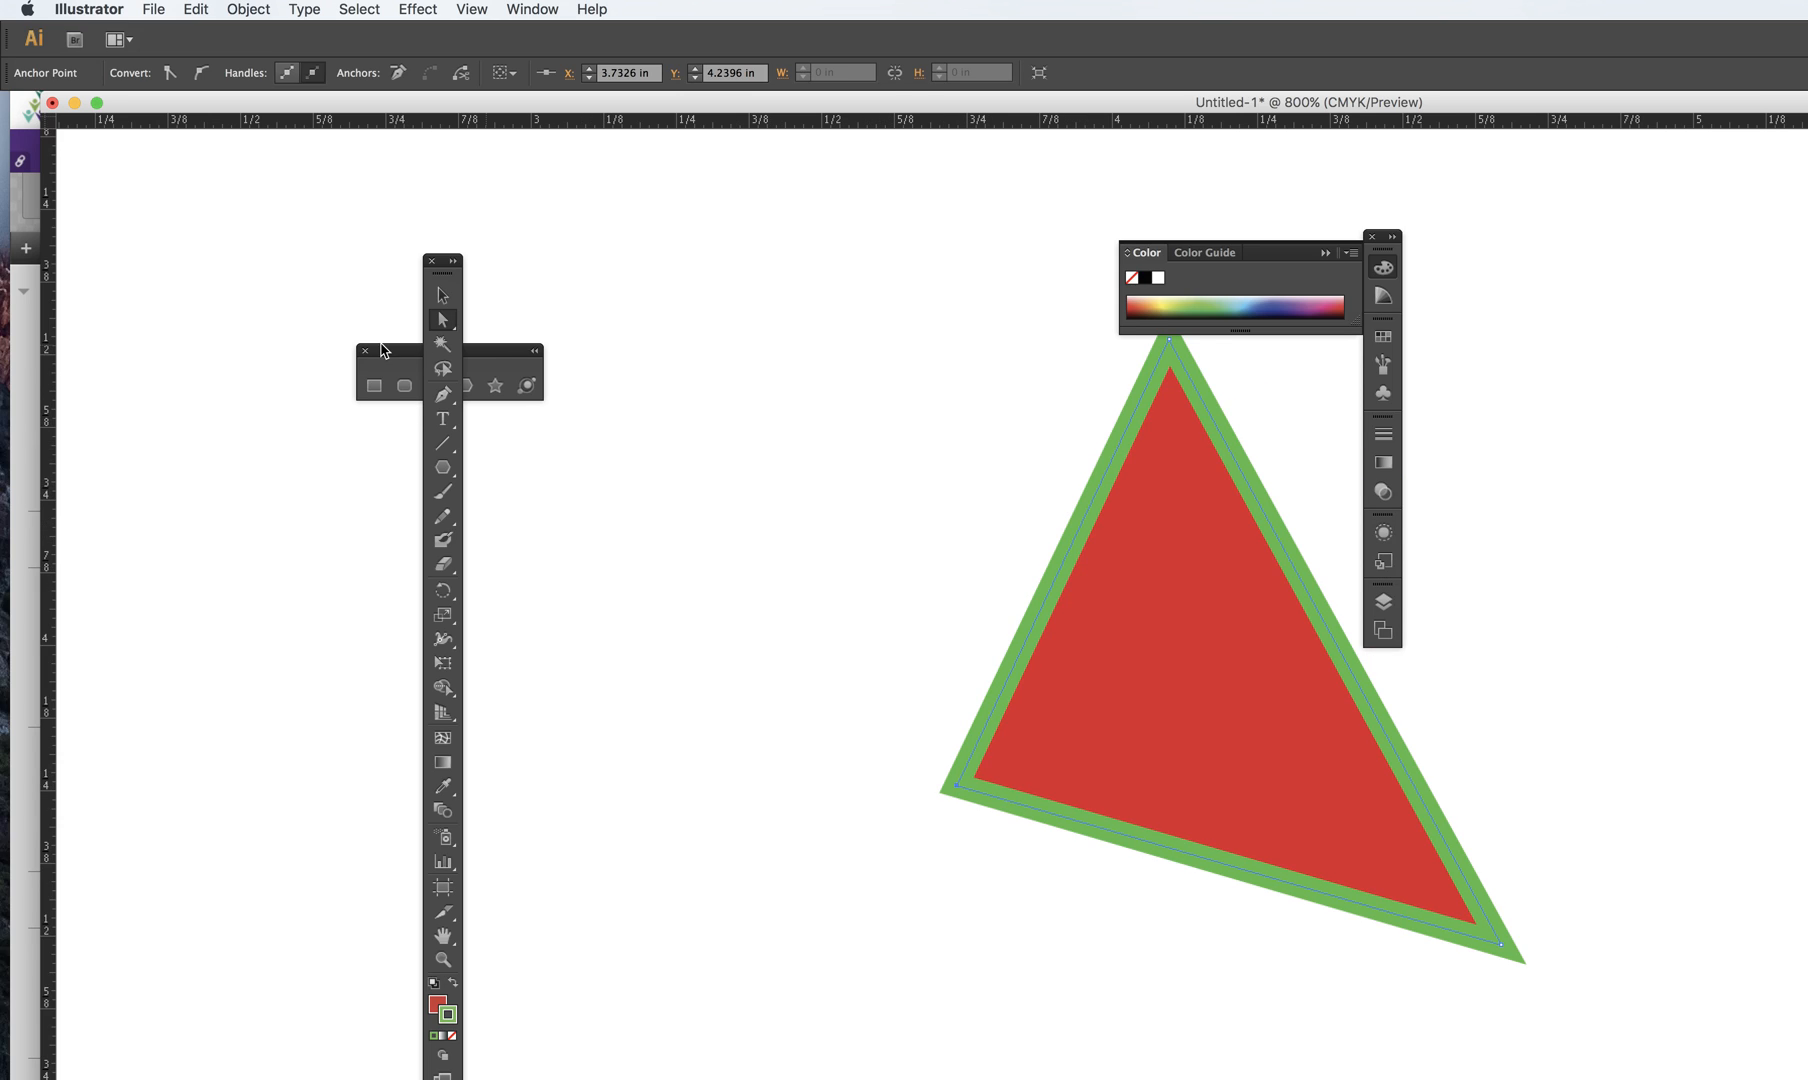
- Create a polygon with radius 0.6944 in and 10 sides over the left part of the triangle
{"action": "left_click", "coordinate": [442, 468]}
{"action": "left_click", "coordinate": [907, 647]}
{"action": "double_click", "coordinate": [920, 552]}
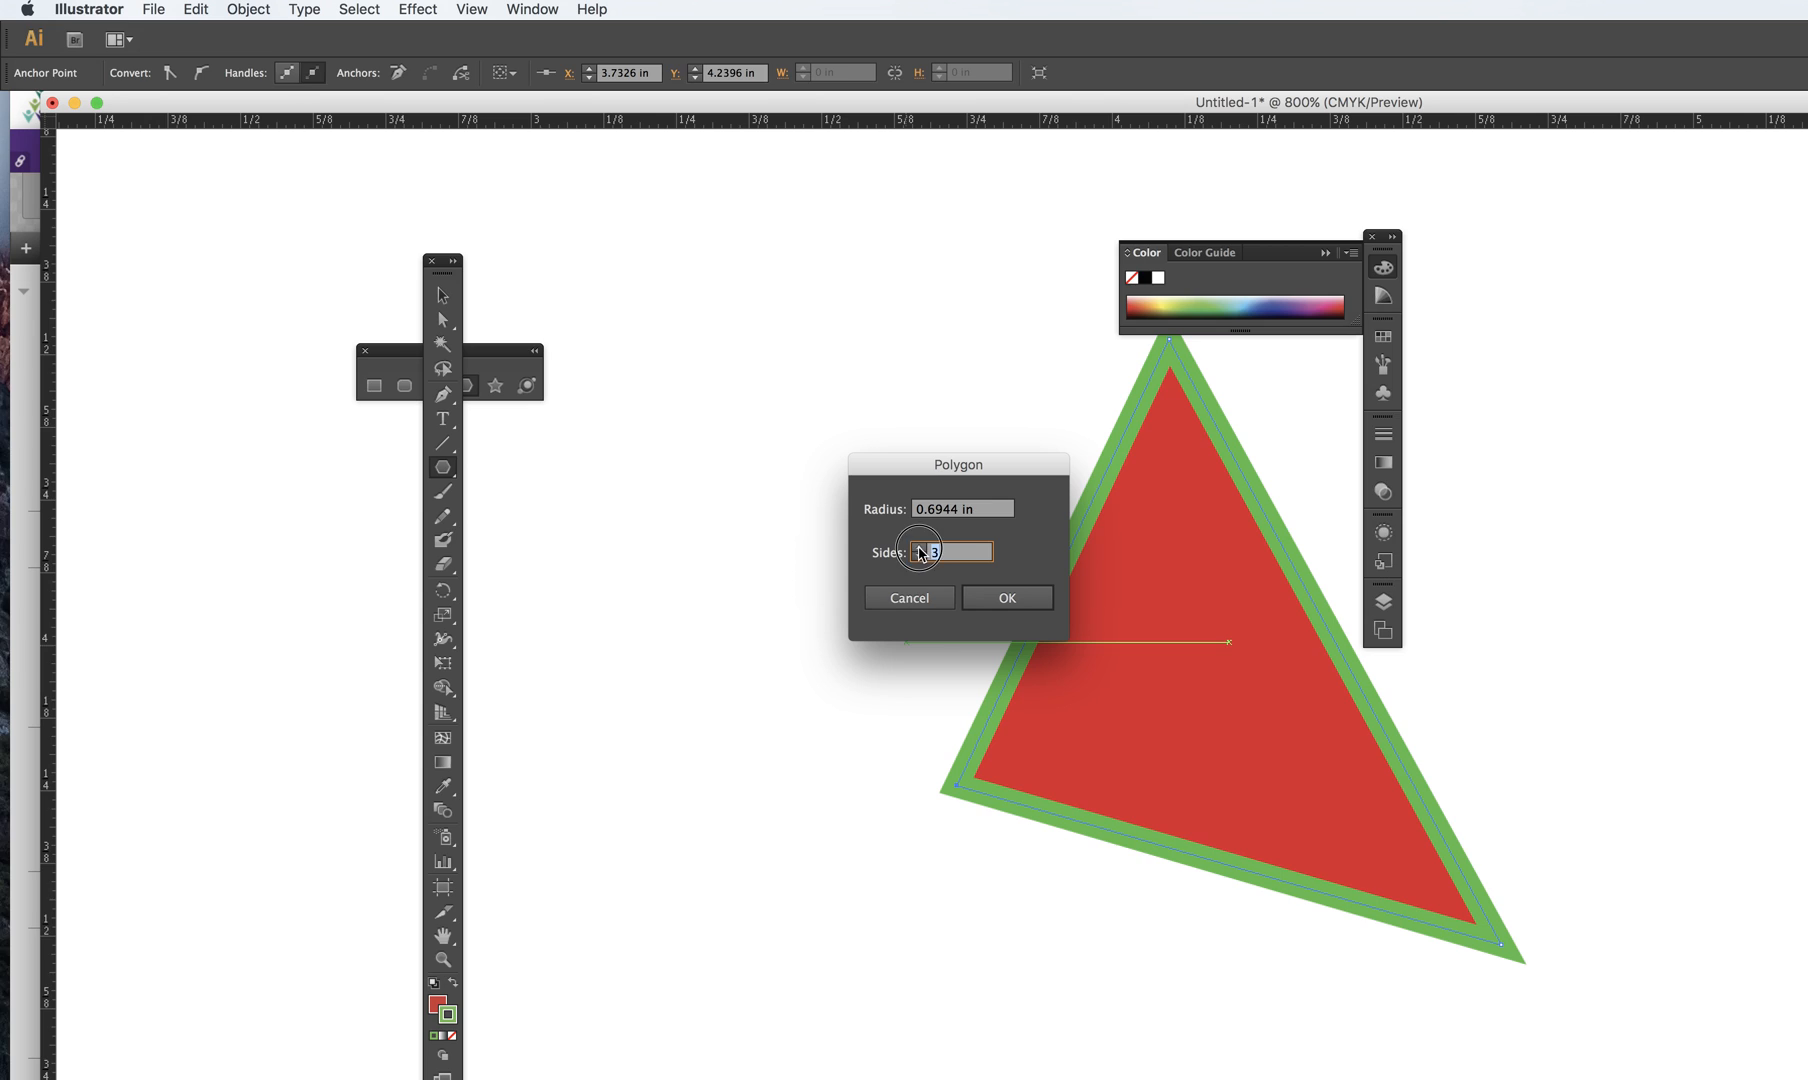
{"action": "type", "text": "10"}
{"action": "left_click", "coordinate": [1018, 598]}
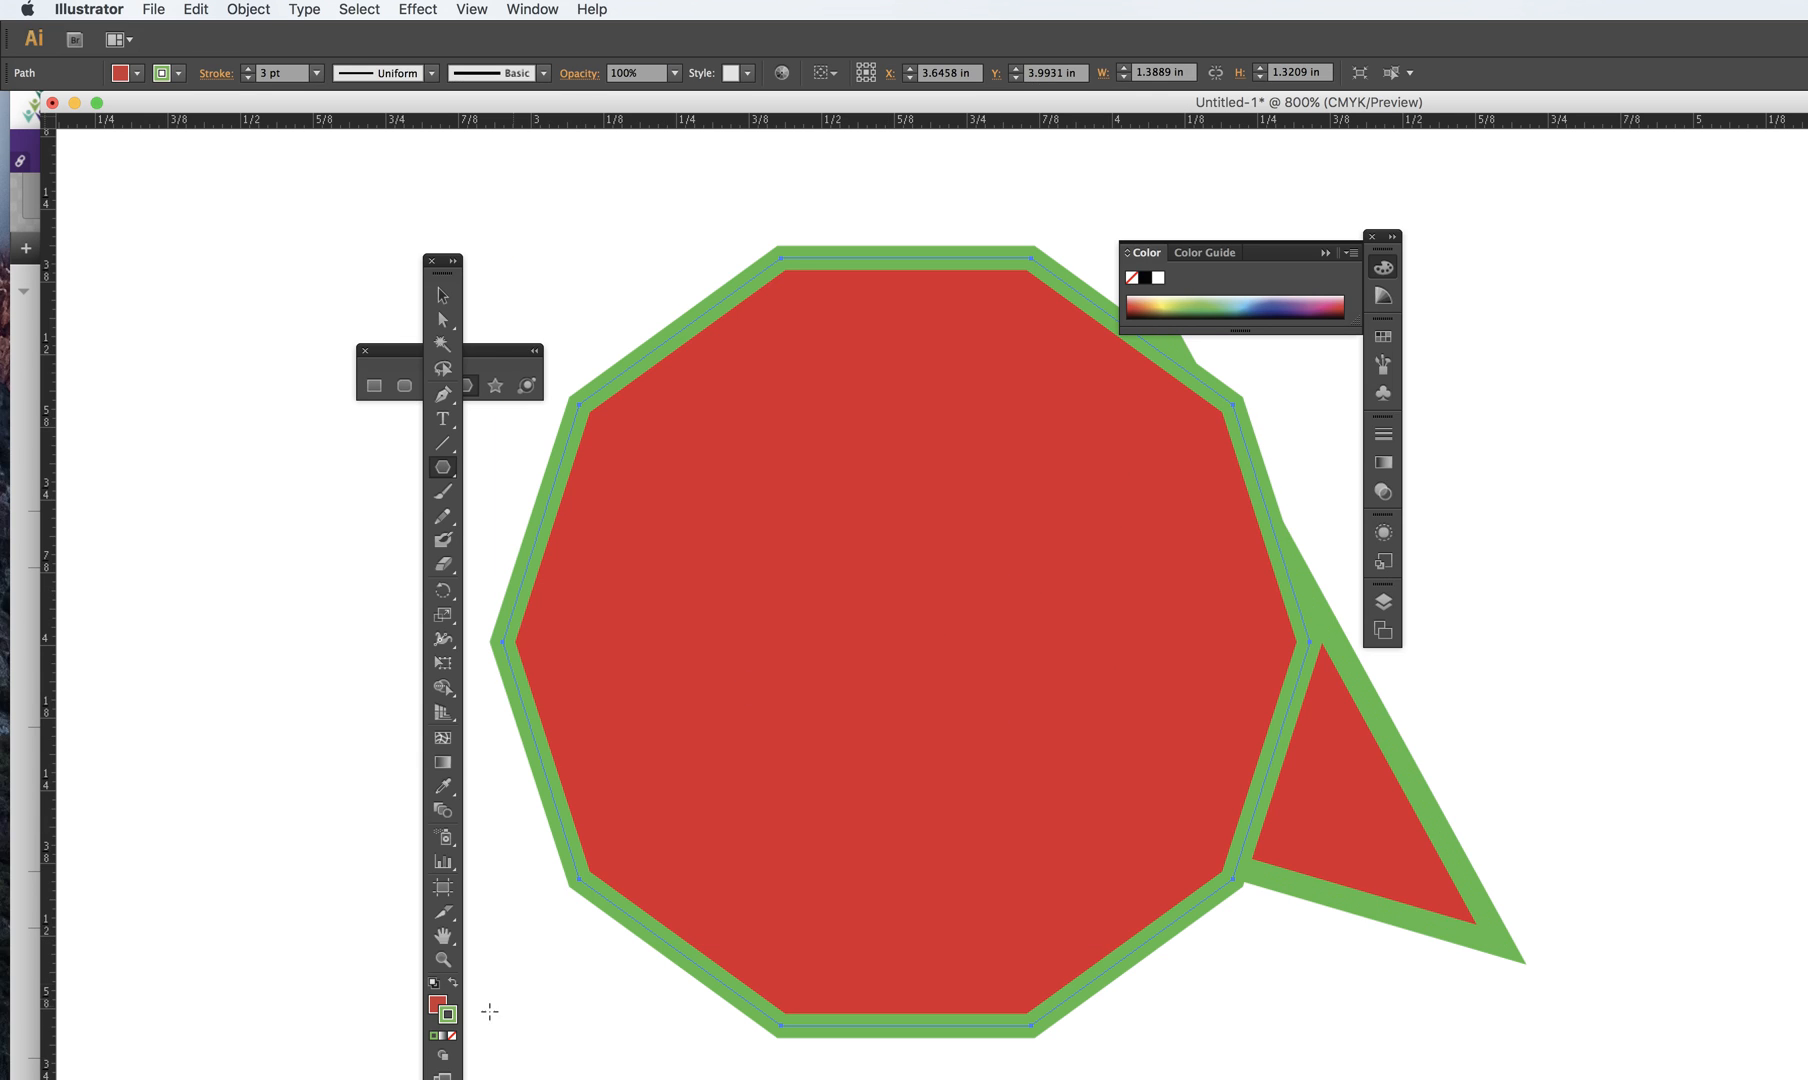
- Fill the ten-sided polygon with blue, hex 425BA9
{"action": "double_click", "coordinate": [441, 1008]}
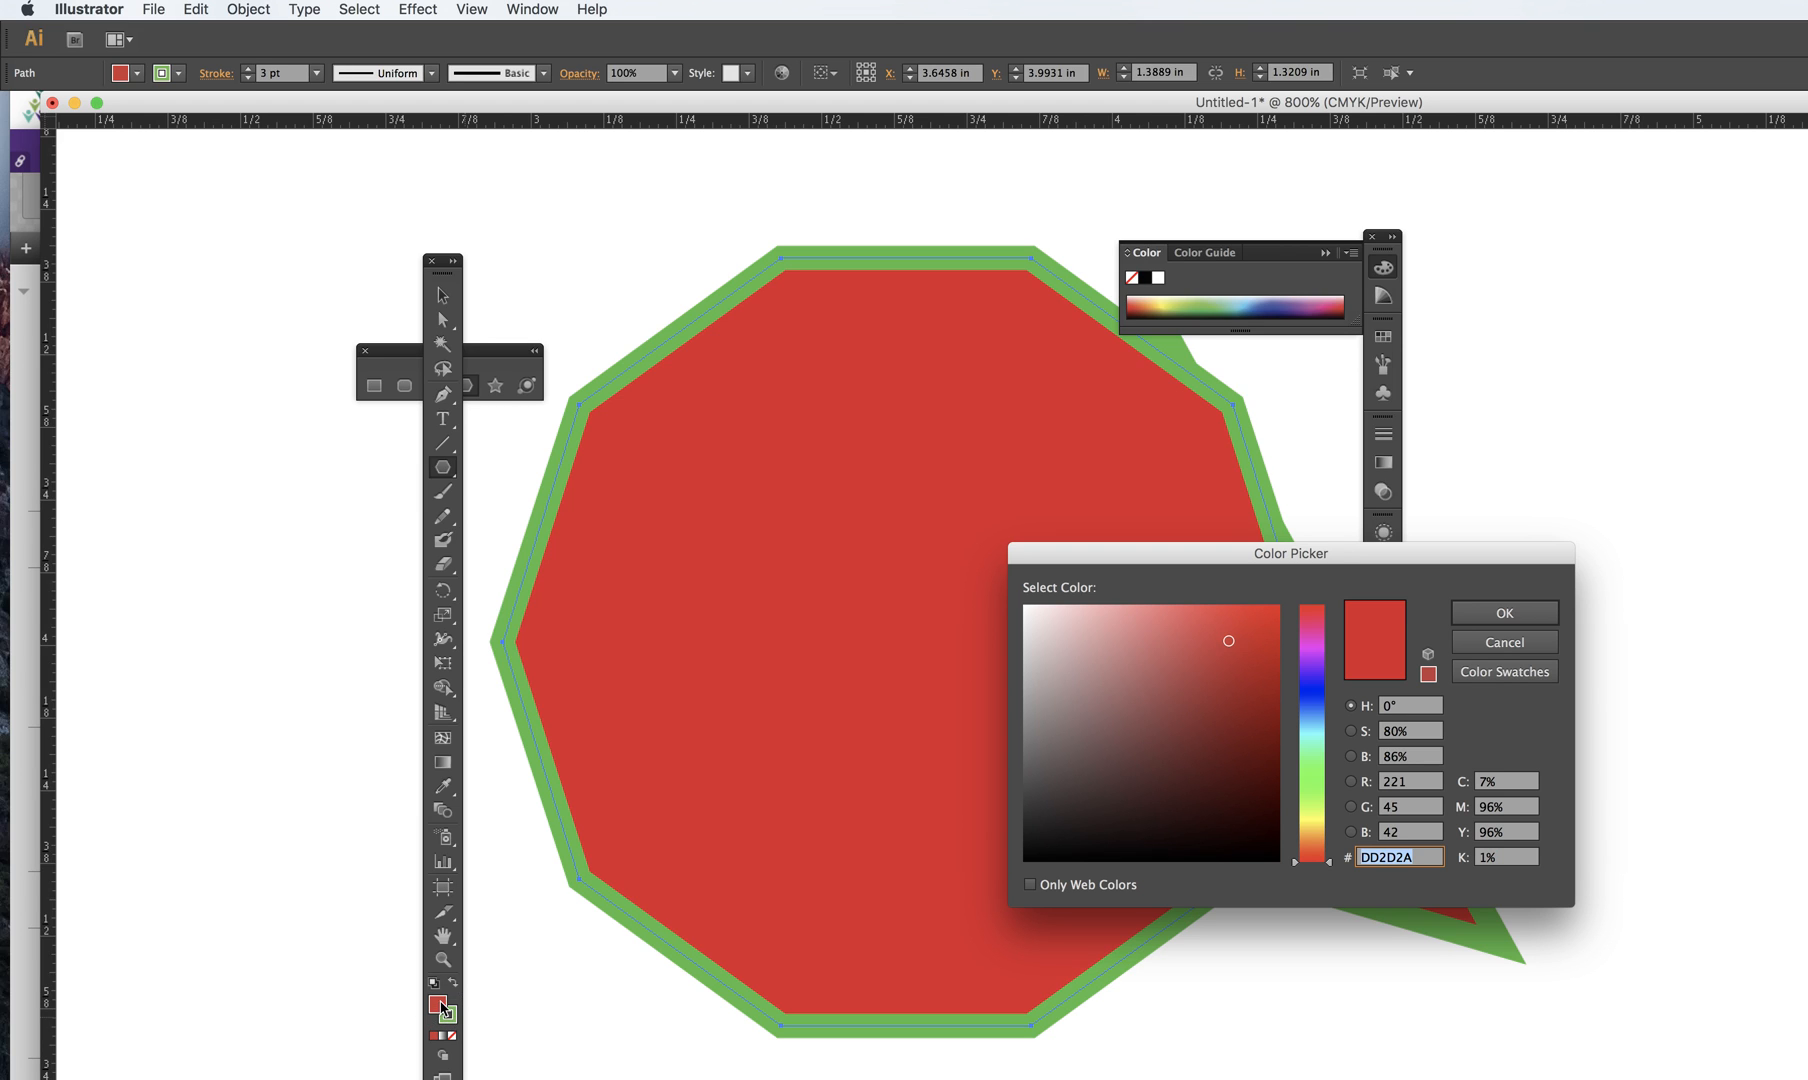
{"action": "left_click", "coordinate": [1313, 704]}
{"action": "left_click", "coordinate": [1504, 612]}
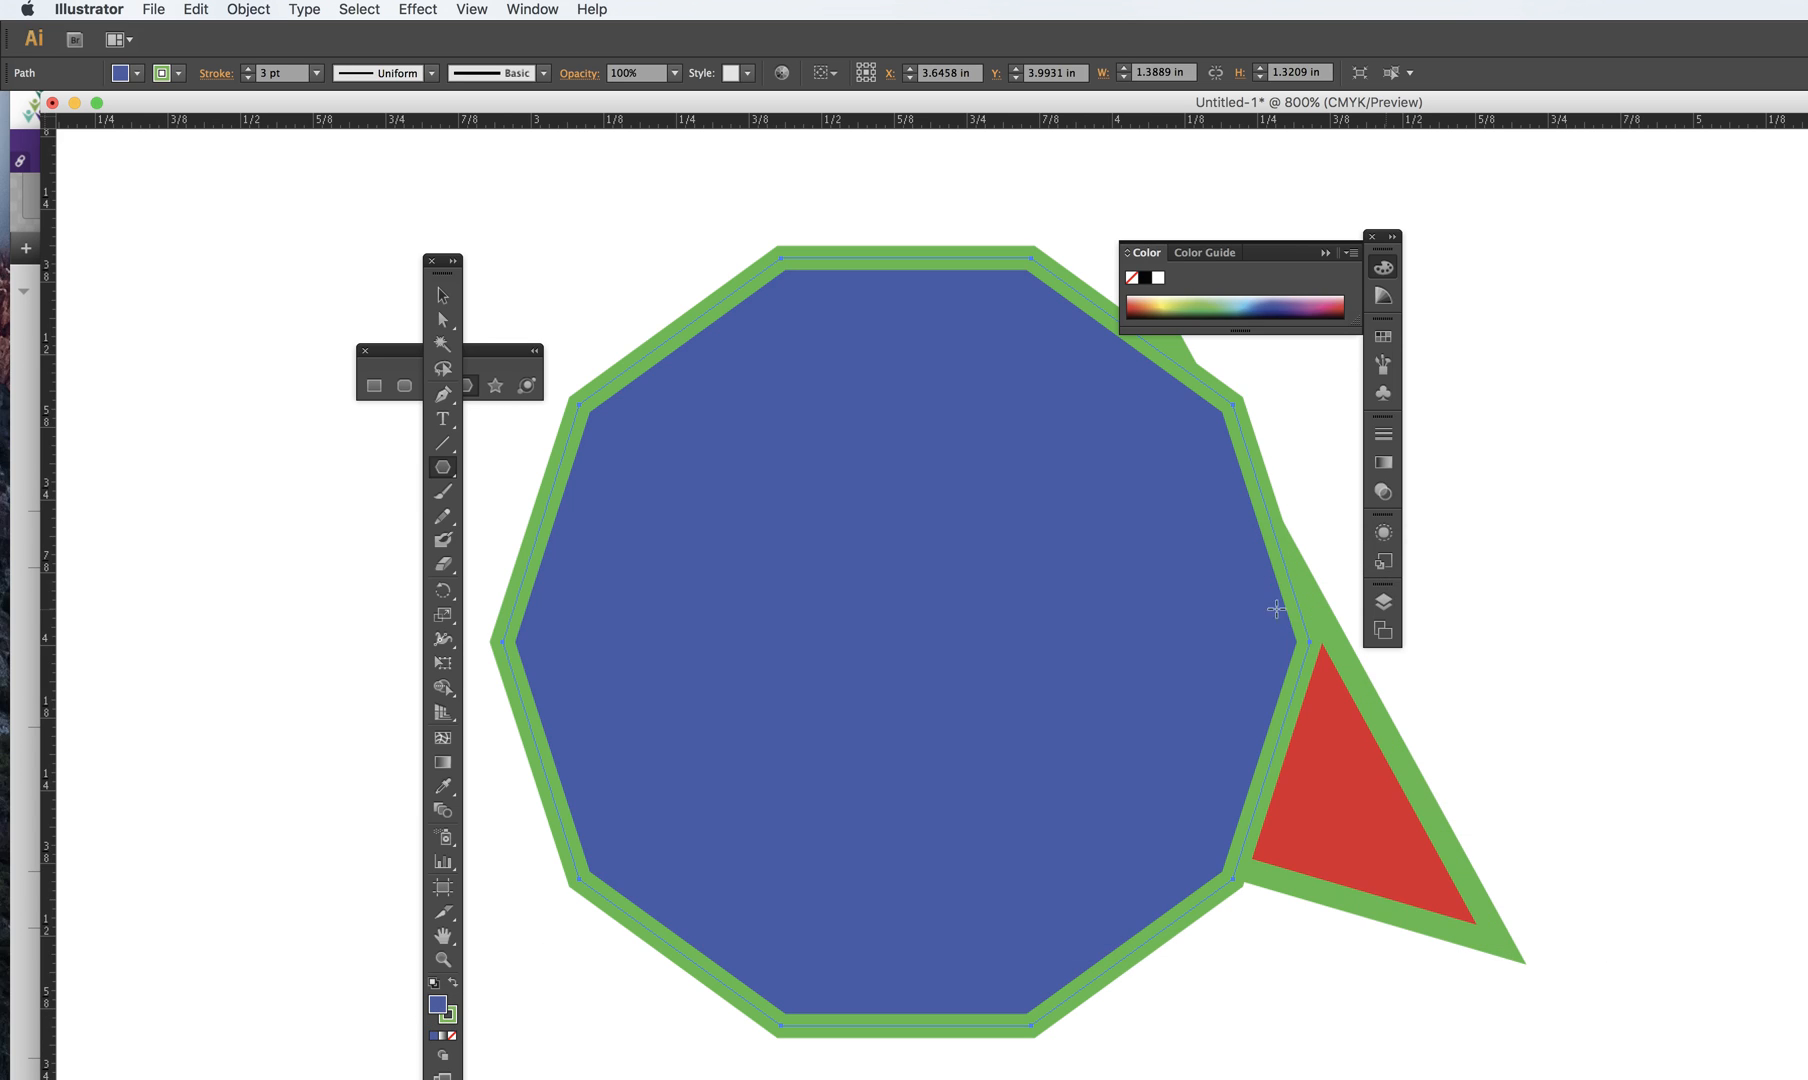
- Set the ten-sided polygon's stroke colour to a golden yellow with a hue of 45°
{"action": "left_click", "coordinate": [450, 298]}
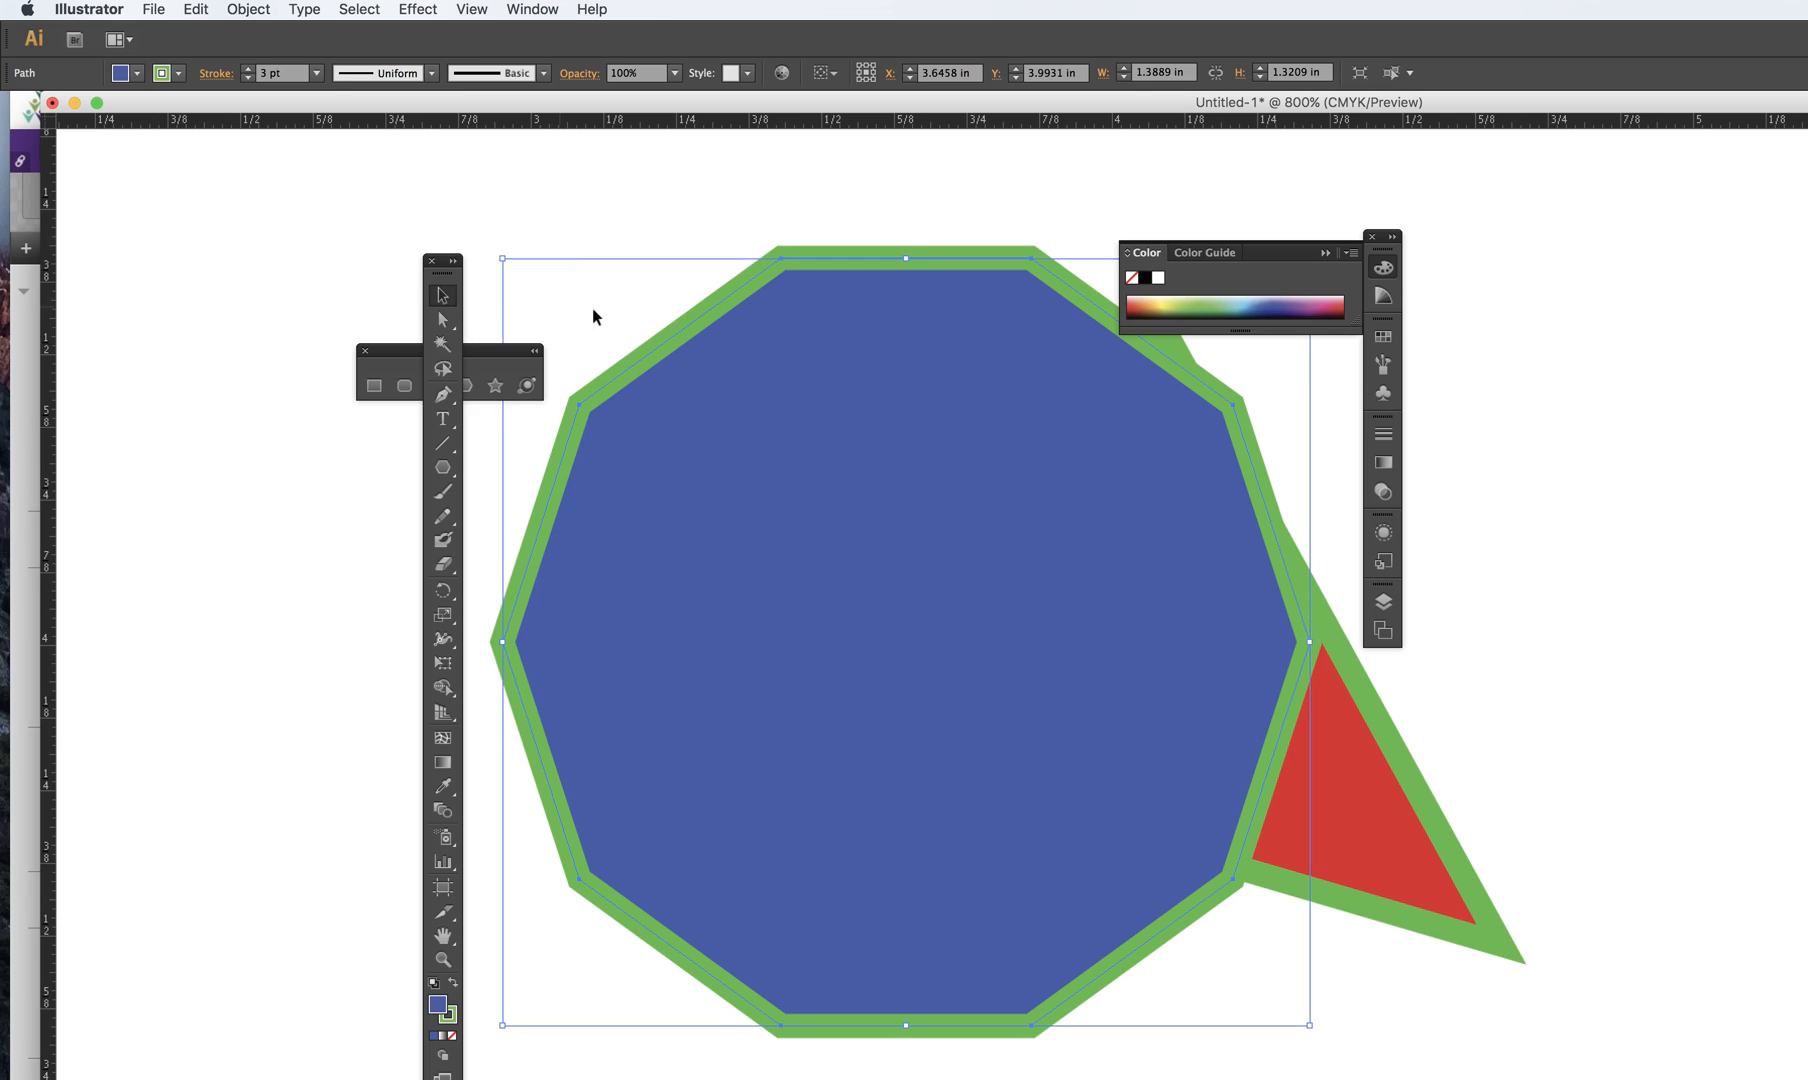
{"action": "double_click", "coordinate": [452, 1016]}
{"action": "left_click", "coordinate": [1322, 830]}
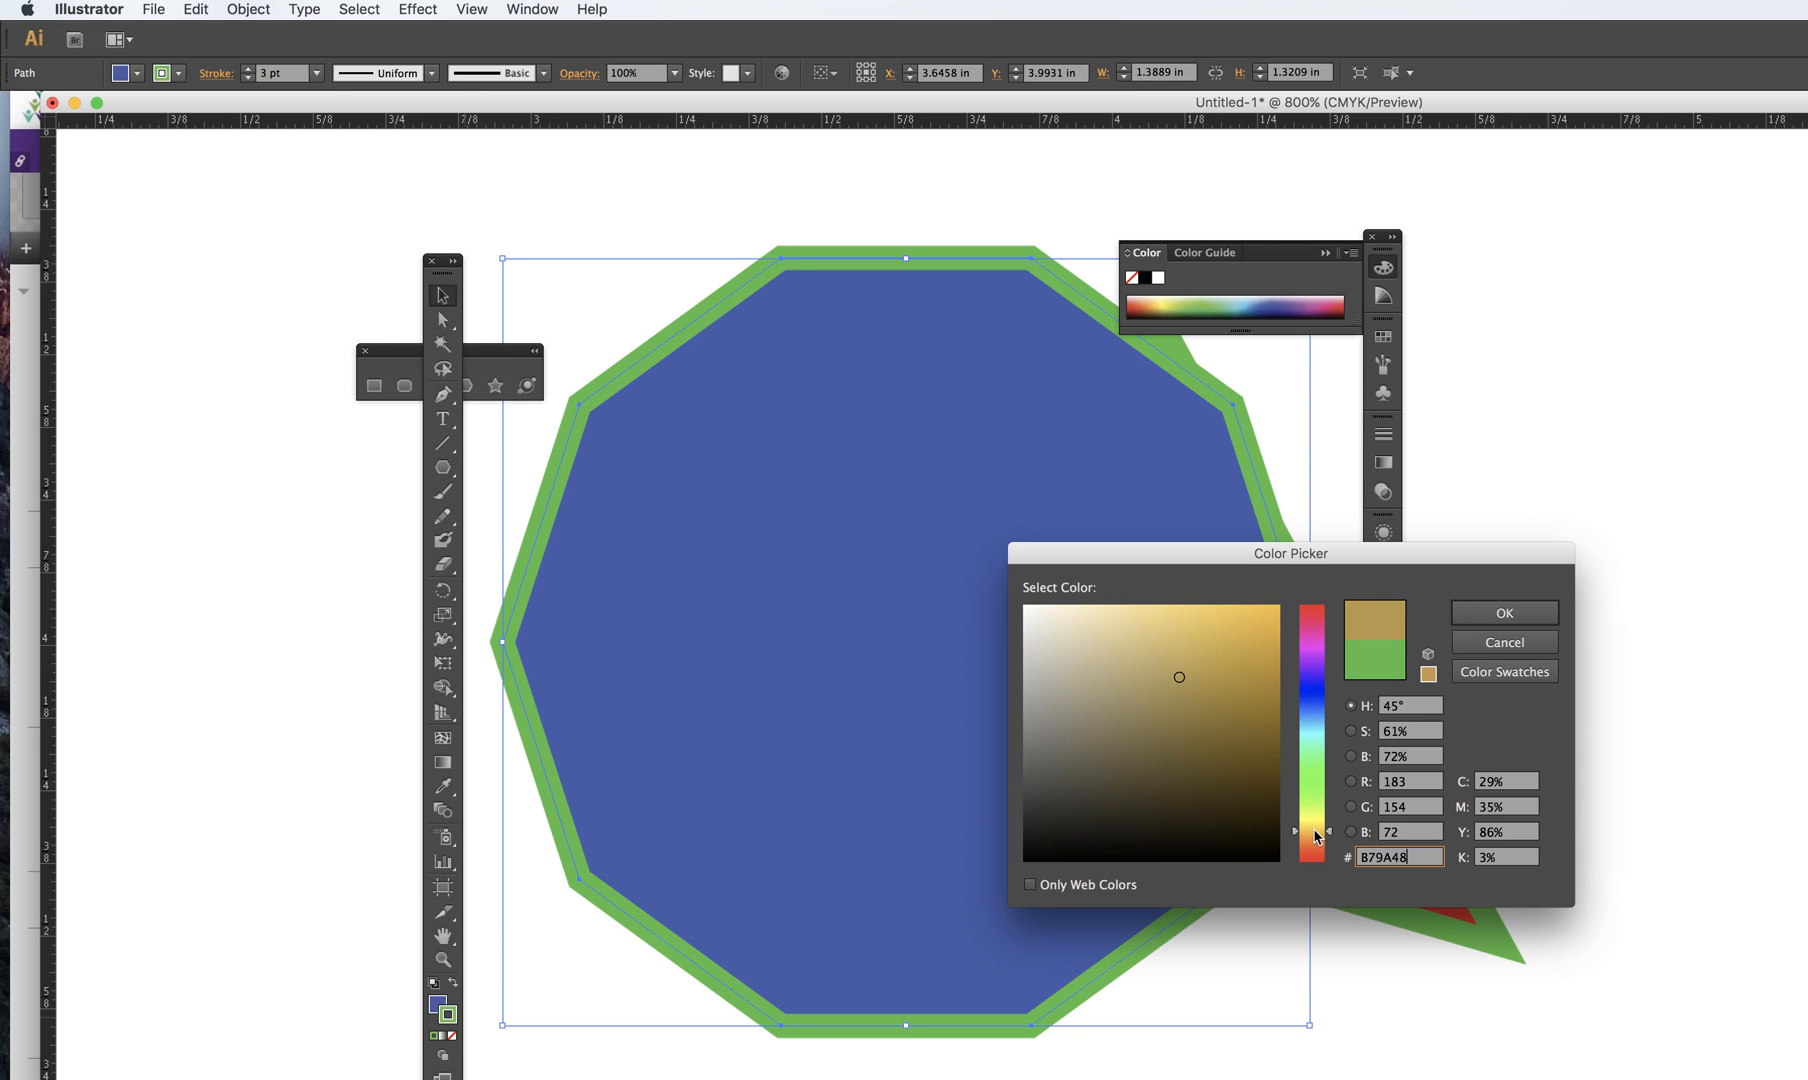
{"action": "left_click", "coordinate": [1212, 643]}
{"action": "left_click", "coordinate": [1528, 620]}
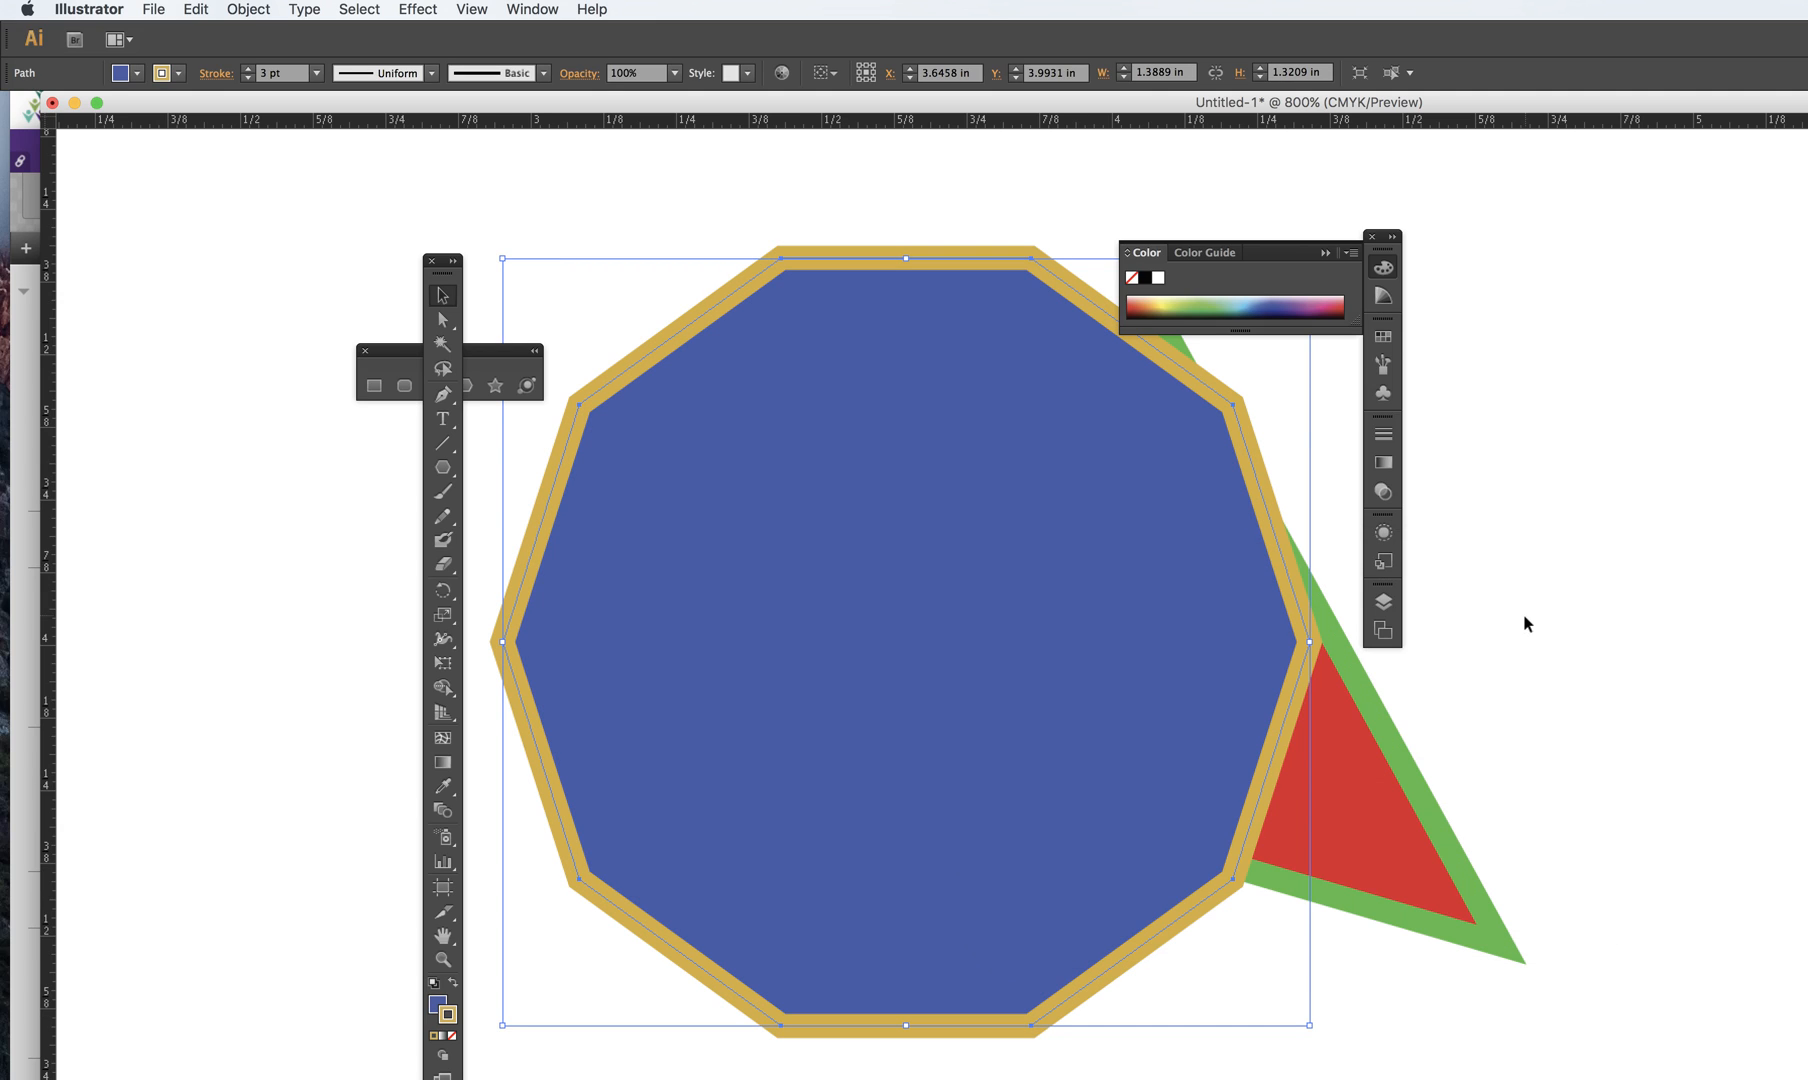
- Scale the ten-sided polygon down to about 0.75 by 0.71 in and place it over the triangle's lower-left corner
{"action": "left_click", "coordinate": [503, 260]}
{"action": "left_click_drag", "start_coordinate": [503, 262], "coordinate": [872, 596]}
{"action": "left_click_drag", "start_coordinate": [1078, 800], "coordinate": [987, 658]}
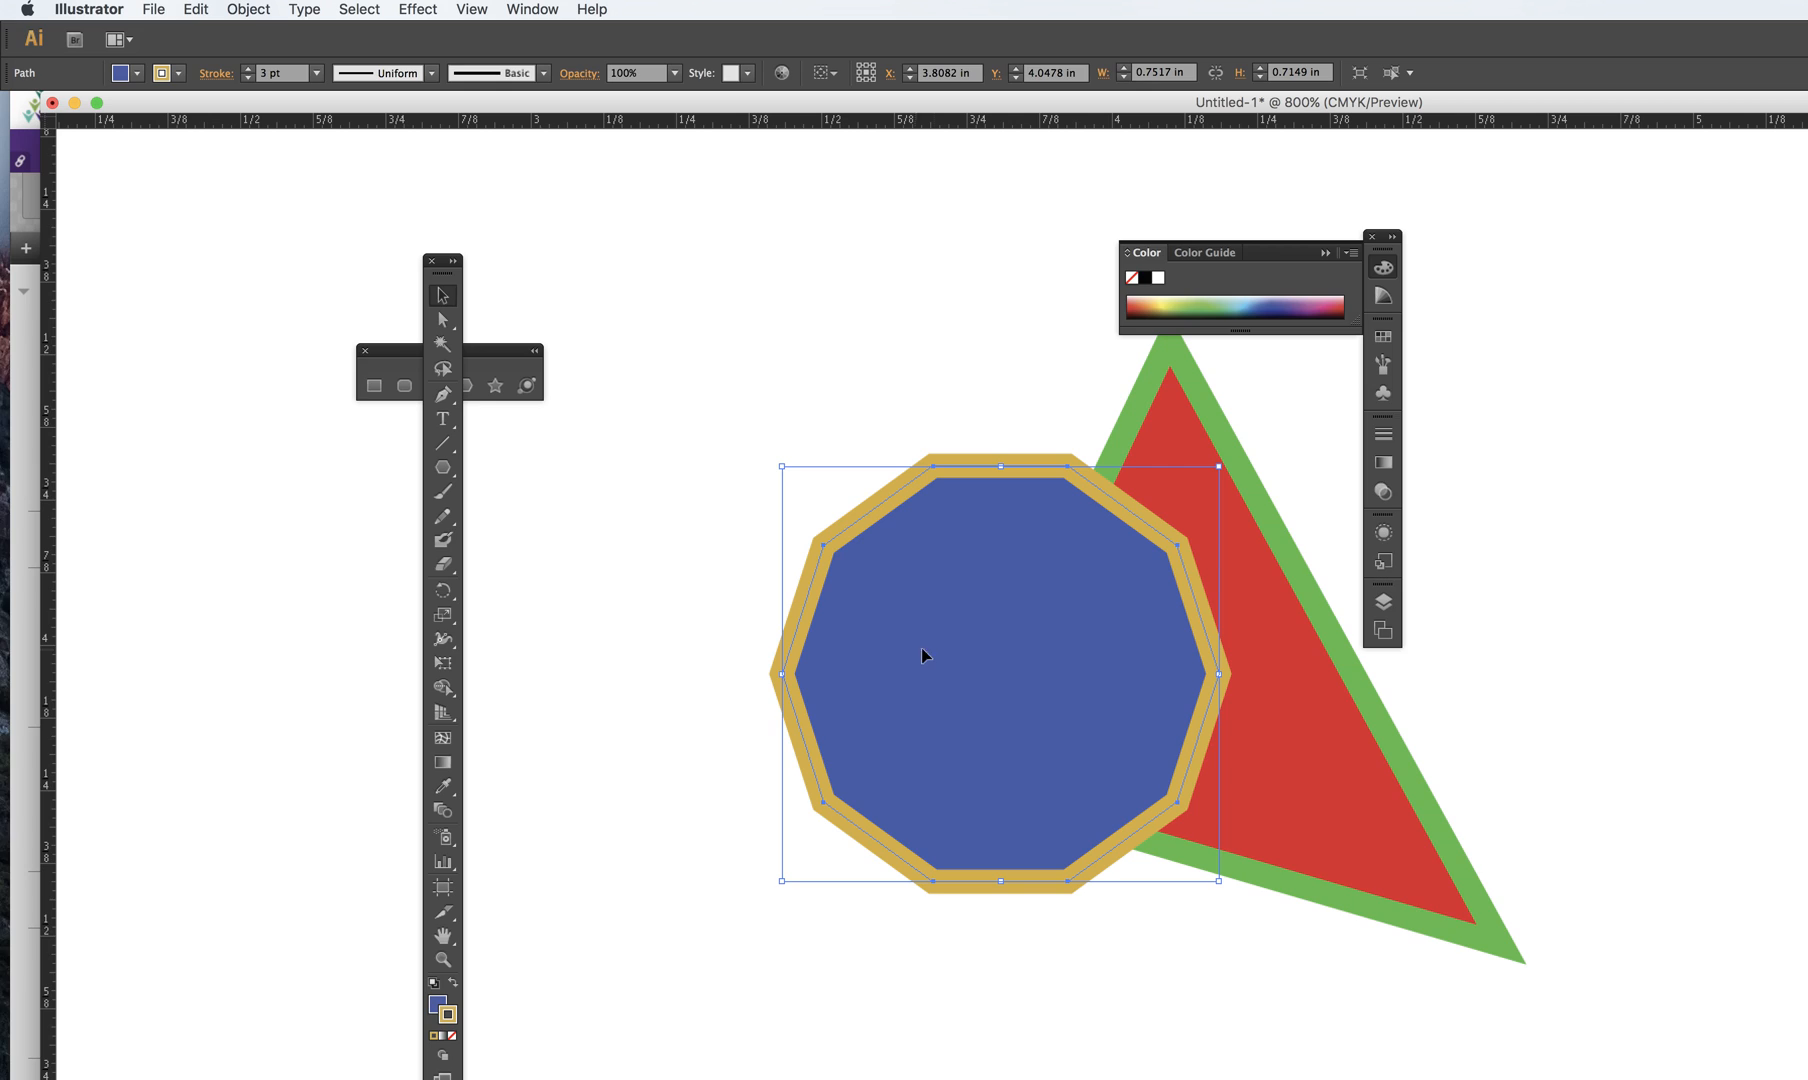
- Show the layers, expand Layer 1 and lock the ten-sided polygon's path
{"action": "left_click", "coordinate": [1384, 600]}
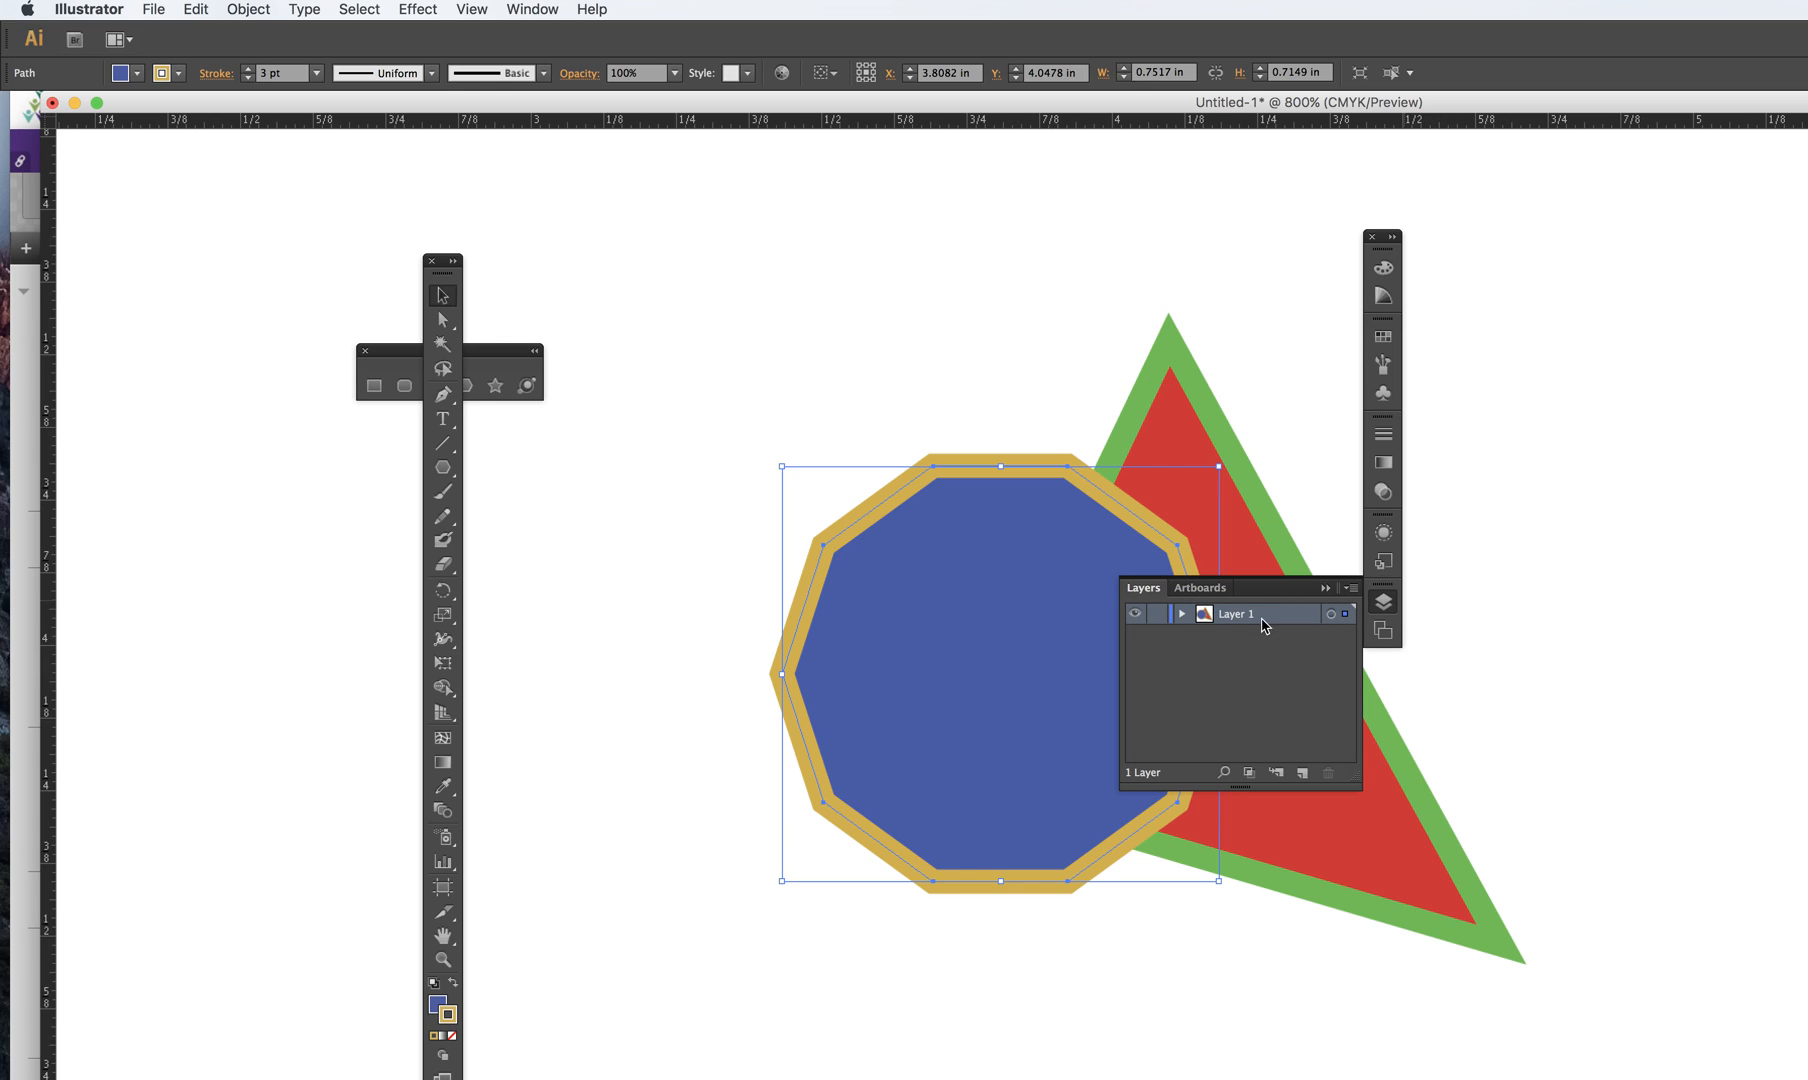
{"action": "left_click", "coordinate": [1181, 613]}
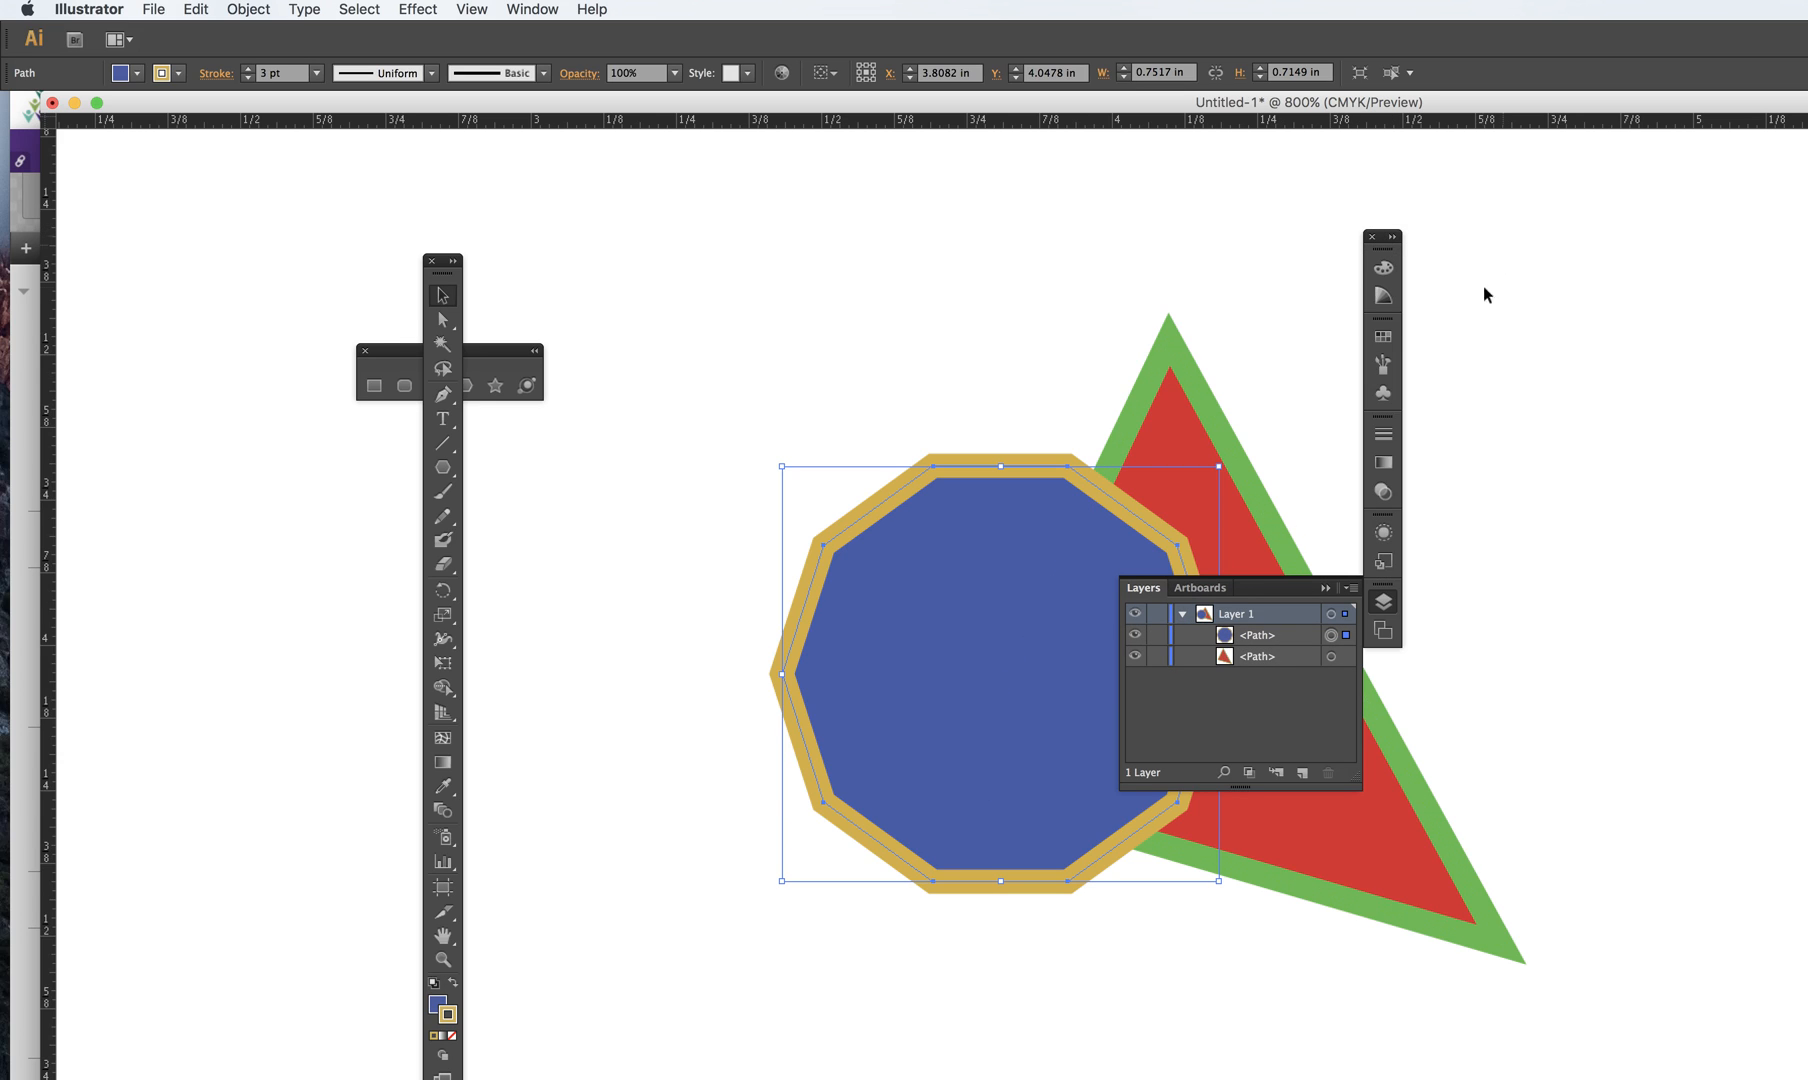
{"action": "left_click", "coordinate": [1351, 589]}
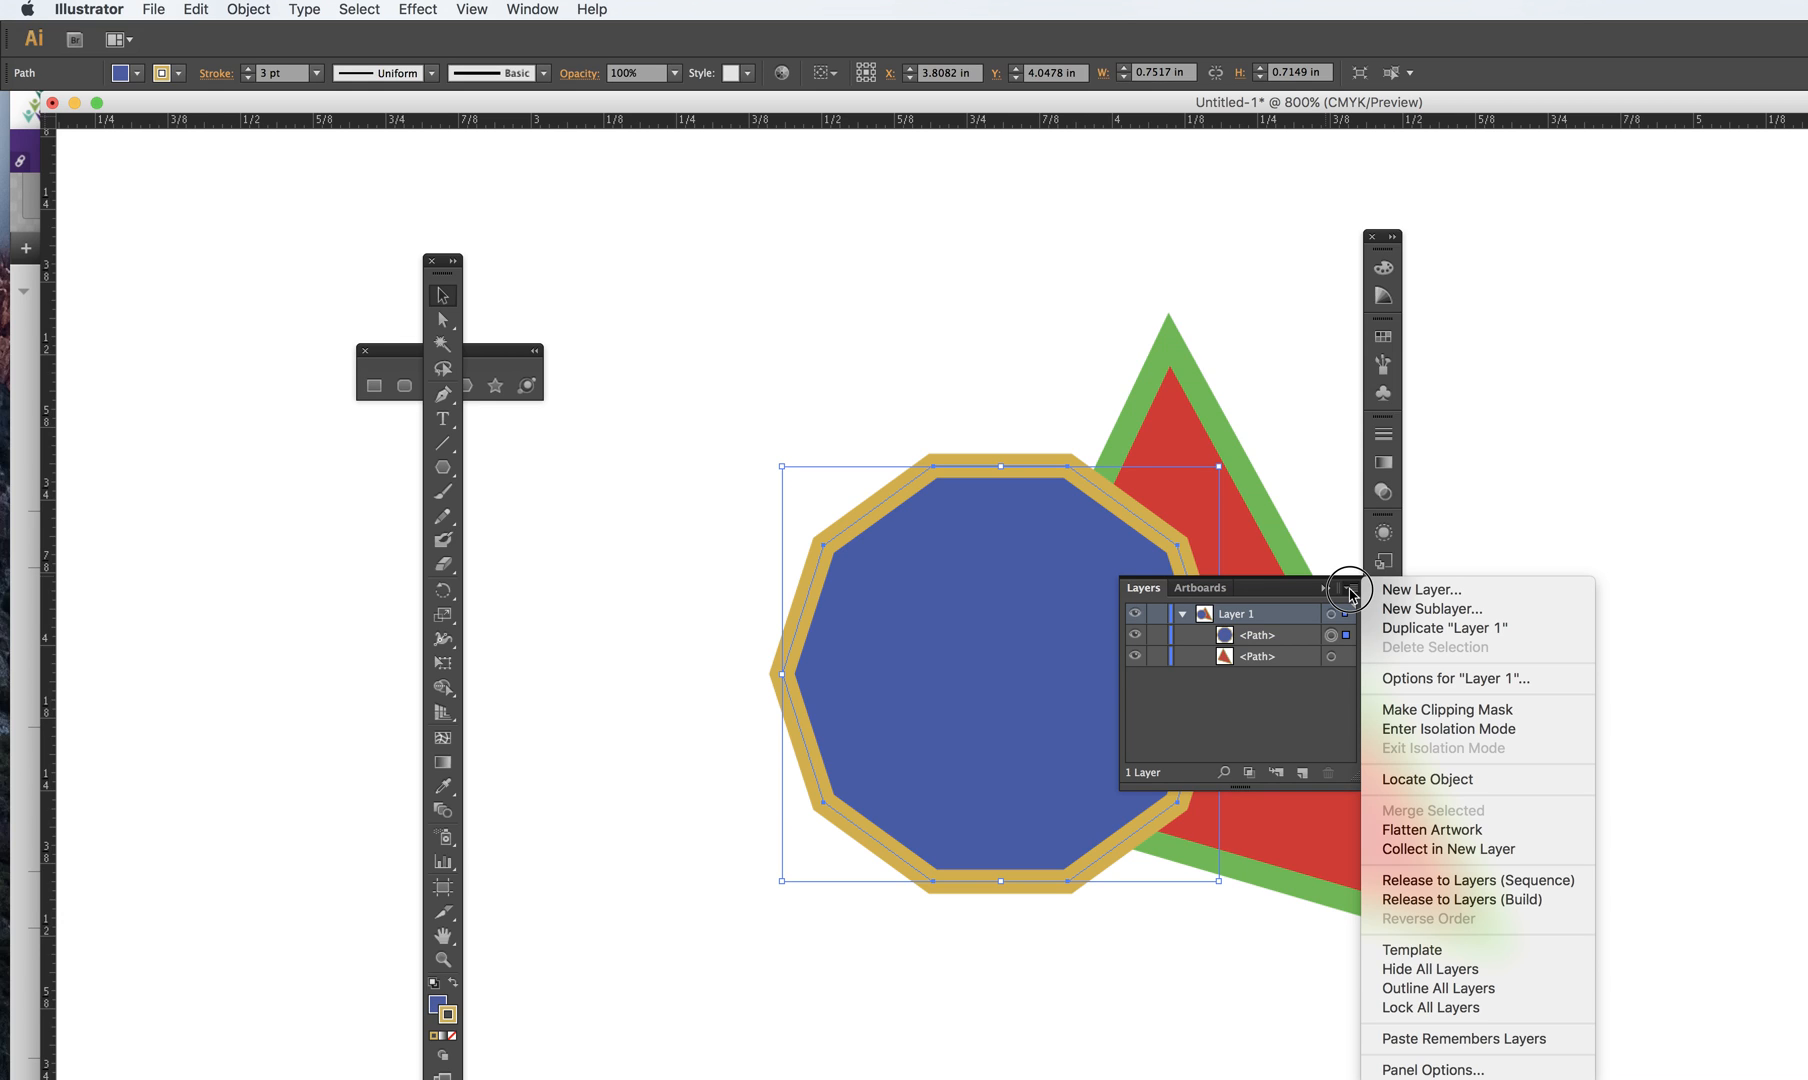
{"action": "left_click", "coordinate": [1304, 675]}
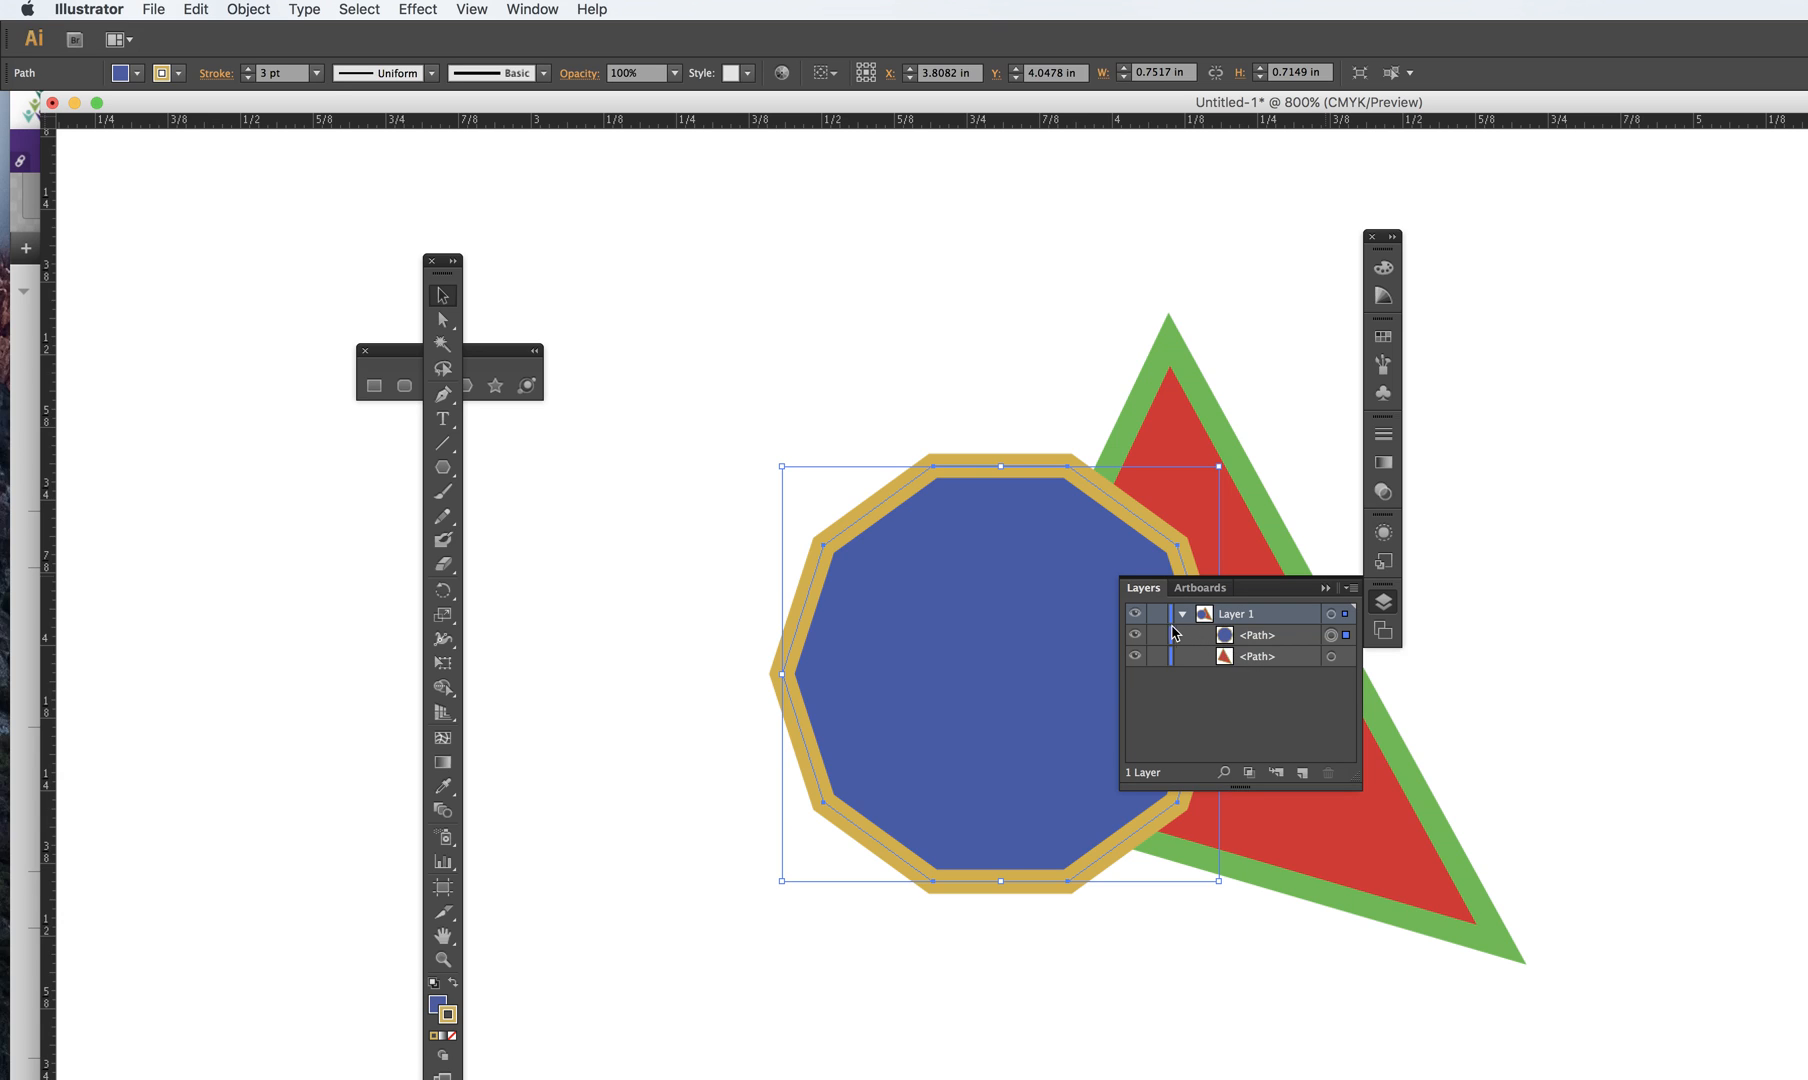
{"action": "left_click", "coordinate": [1157, 635]}
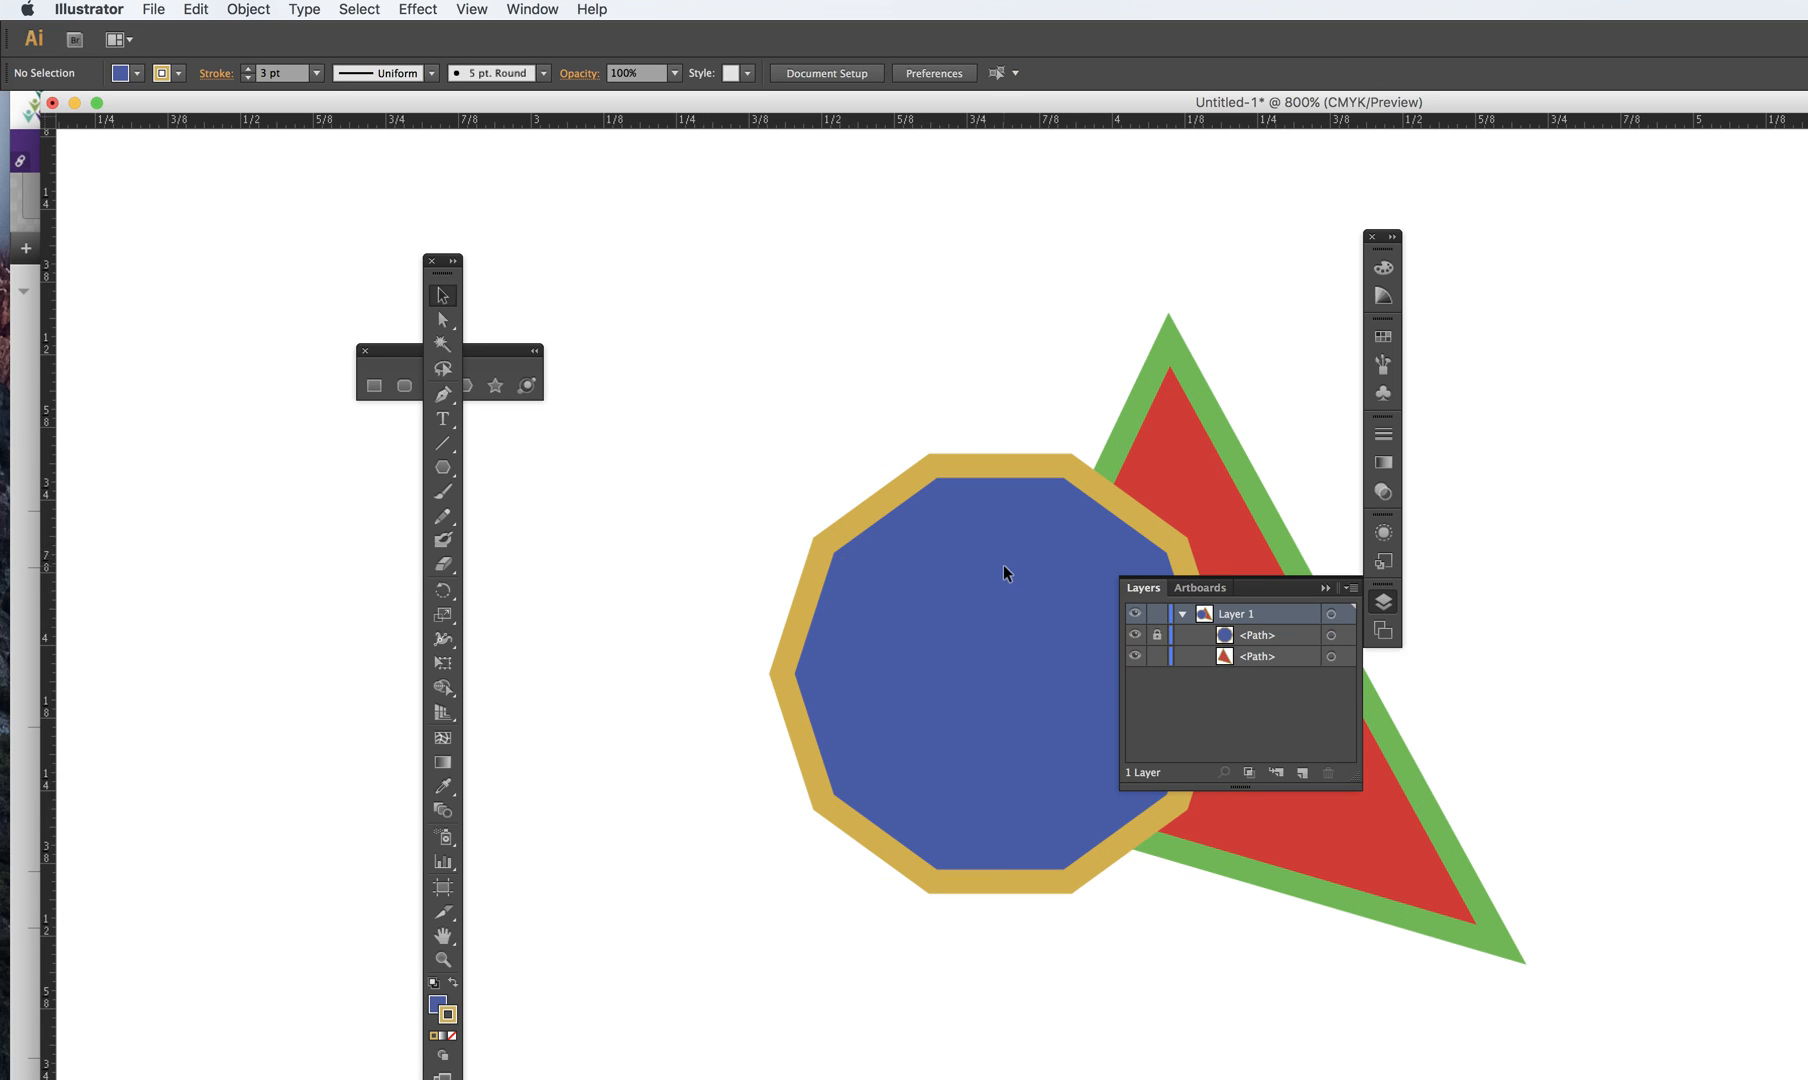
- Move the triangle up slightly to about X 4.22 in, Y 3.92 in, and toggle its visibility off and back on
{"action": "left_click", "coordinate": [1196, 452]}
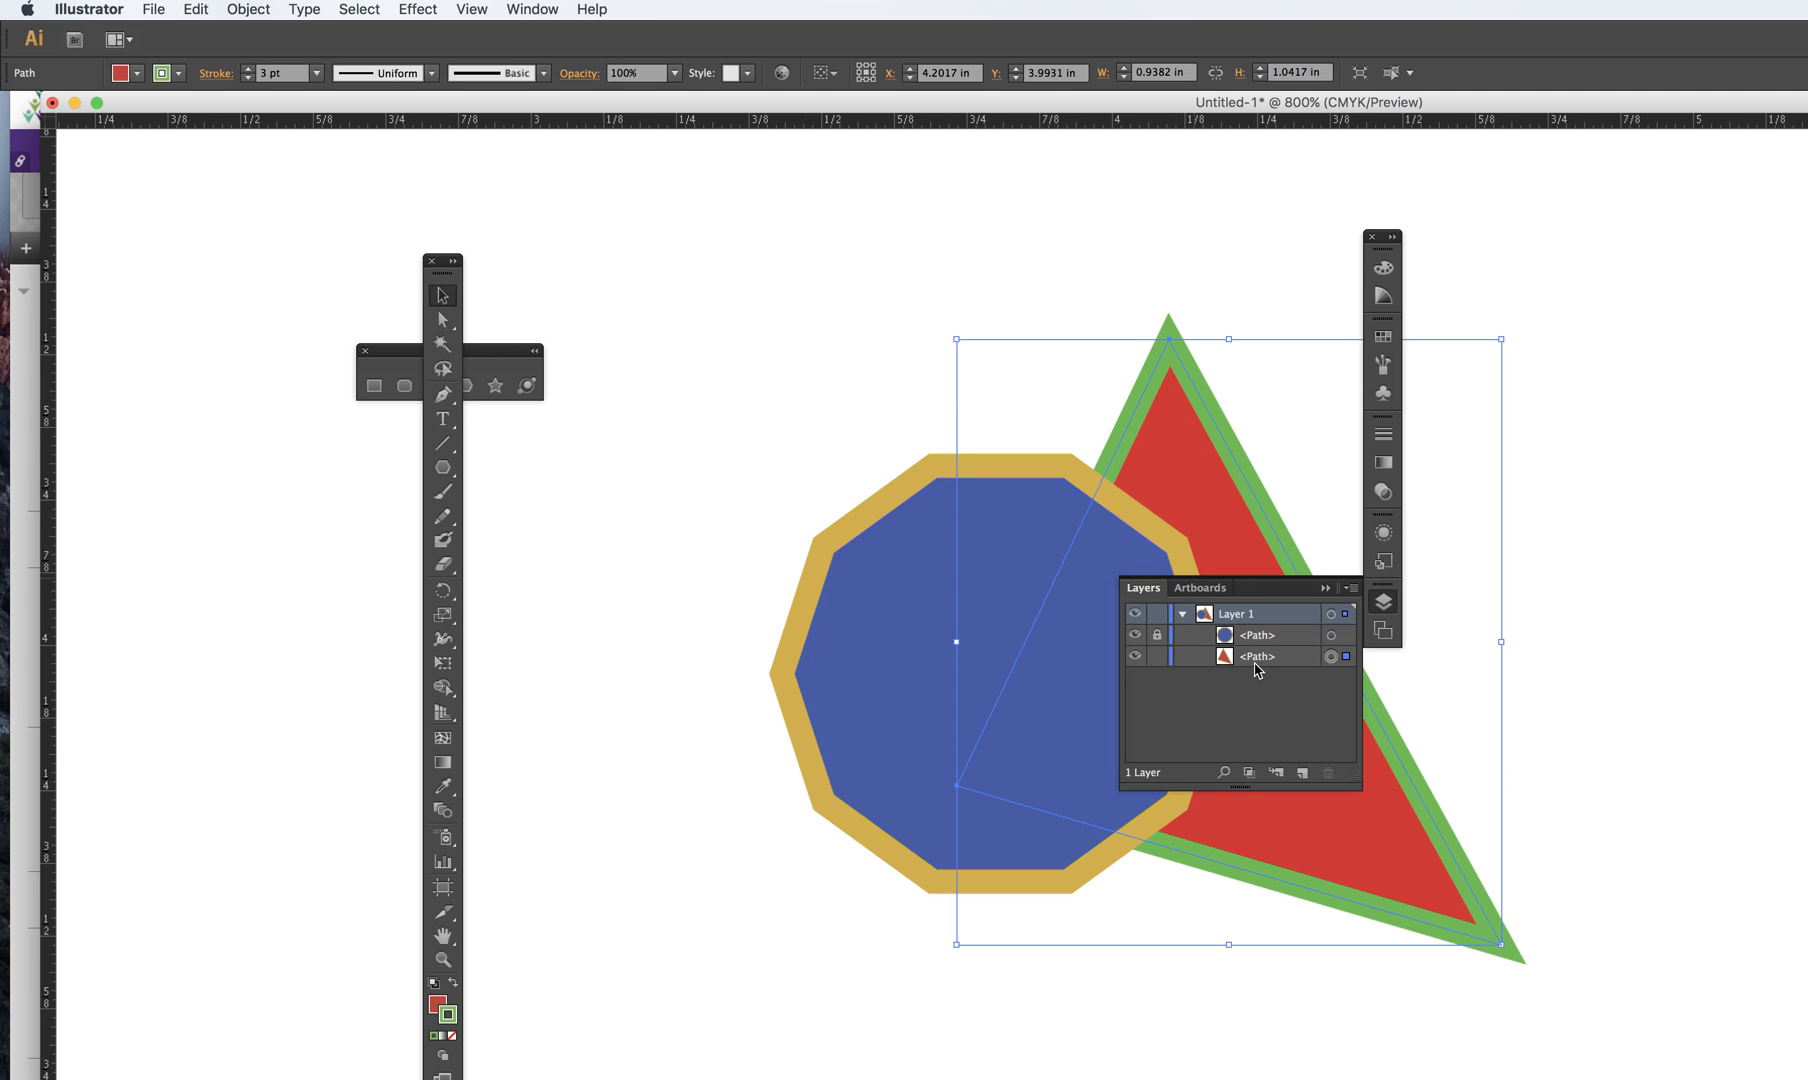
{"action": "left_click_drag", "start_coordinate": [1244, 519], "coordinate": [1253, 475]}
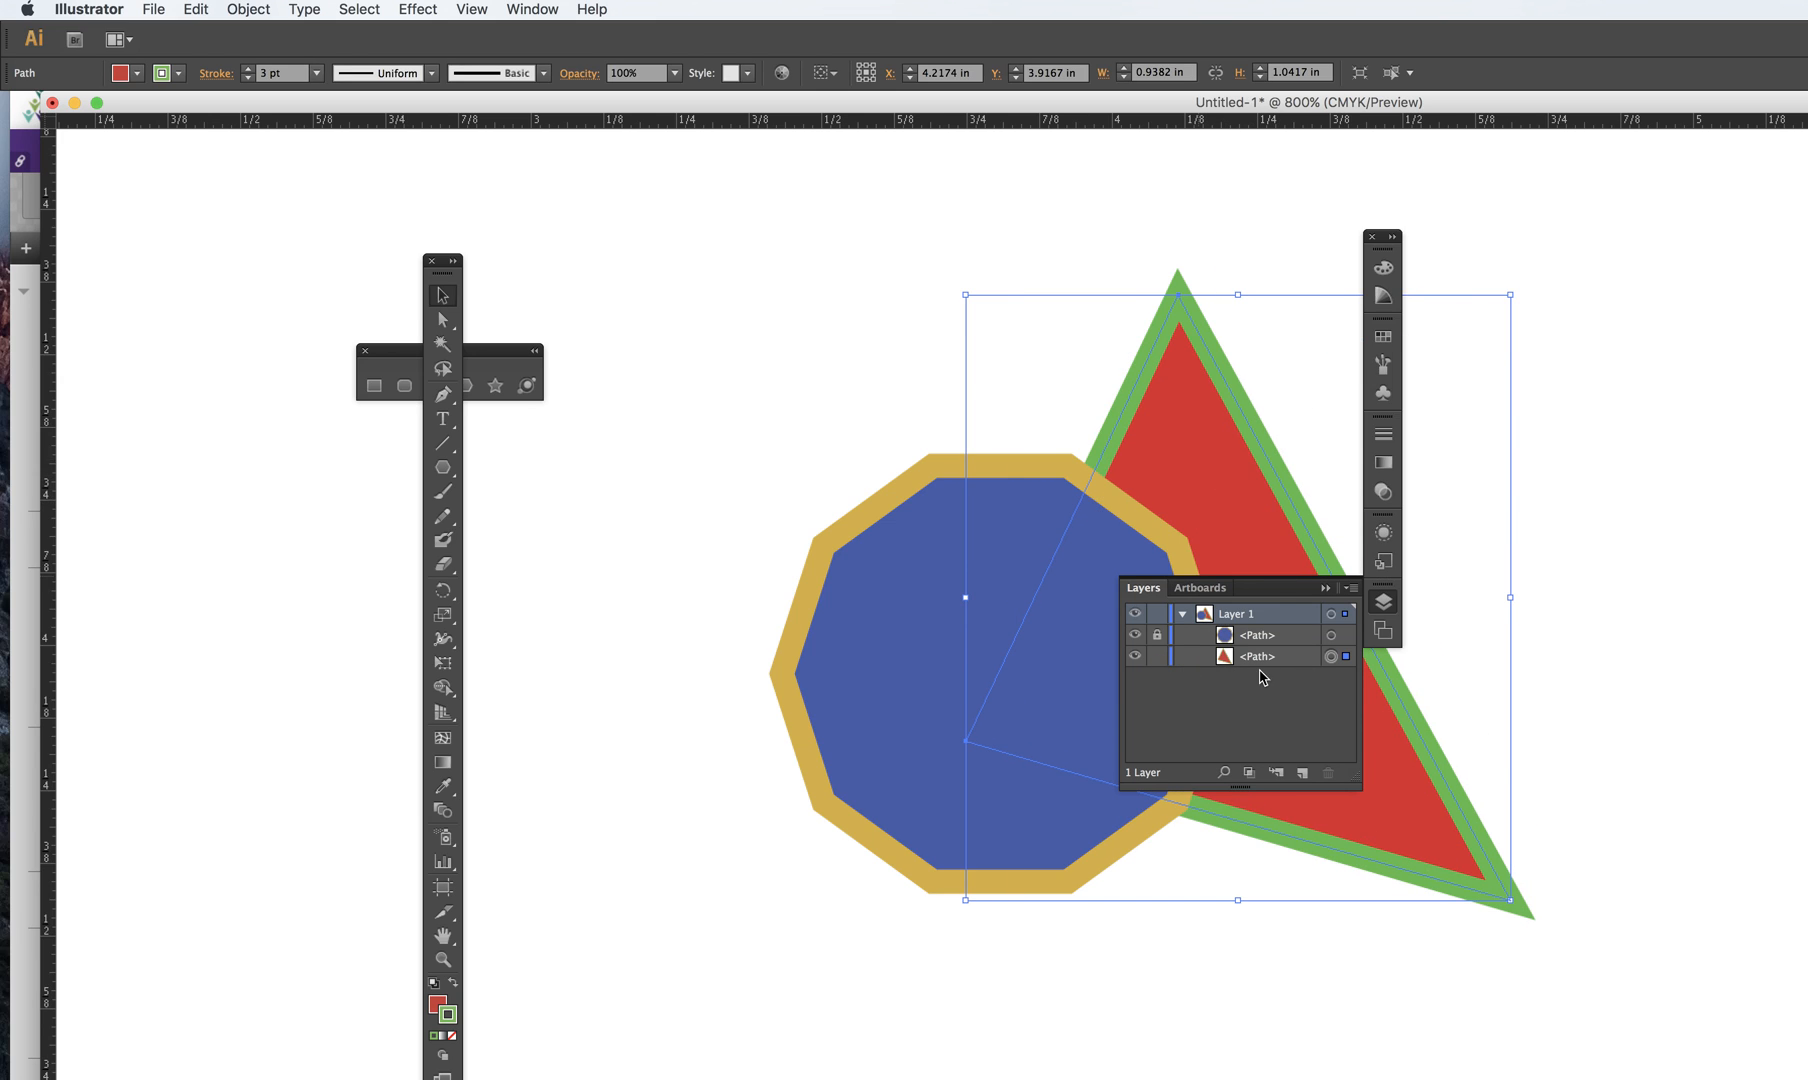
{"action": "left_click", "coordinate": [1135, 657]}
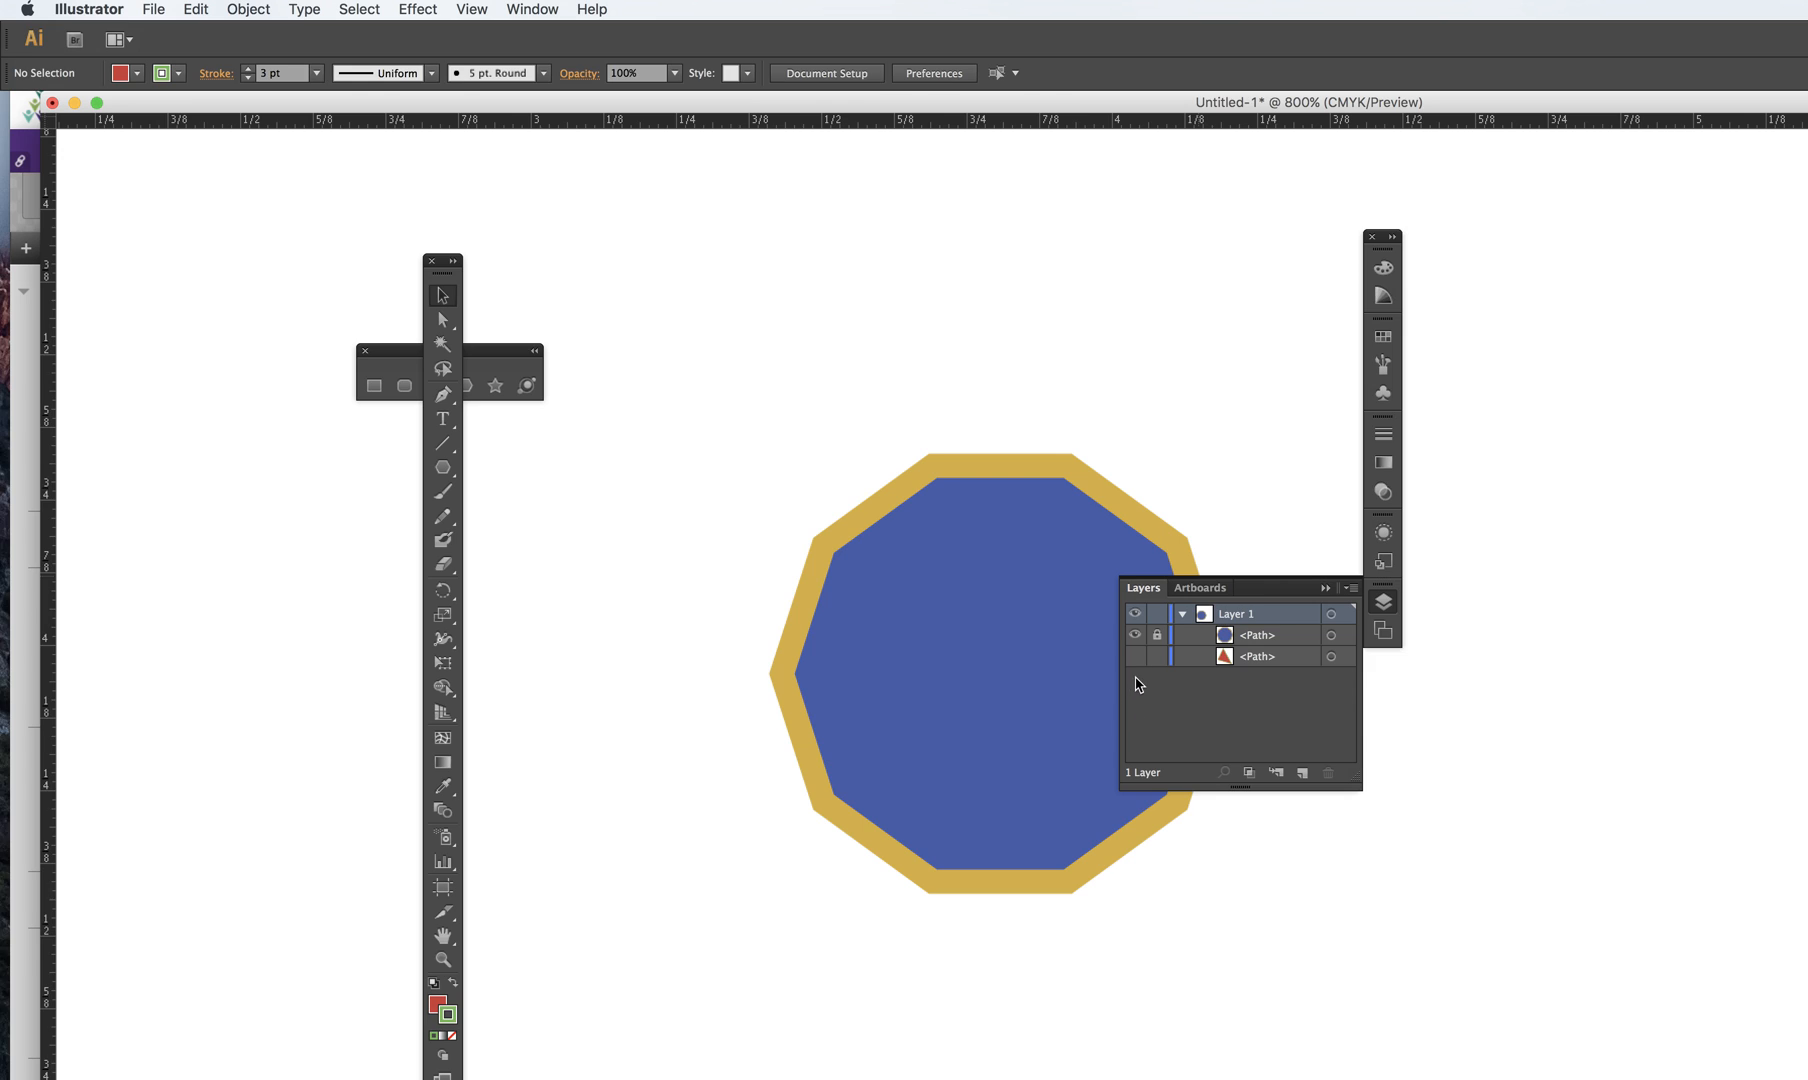
{"action": "left_click", "coordinate": [1135, 656]}
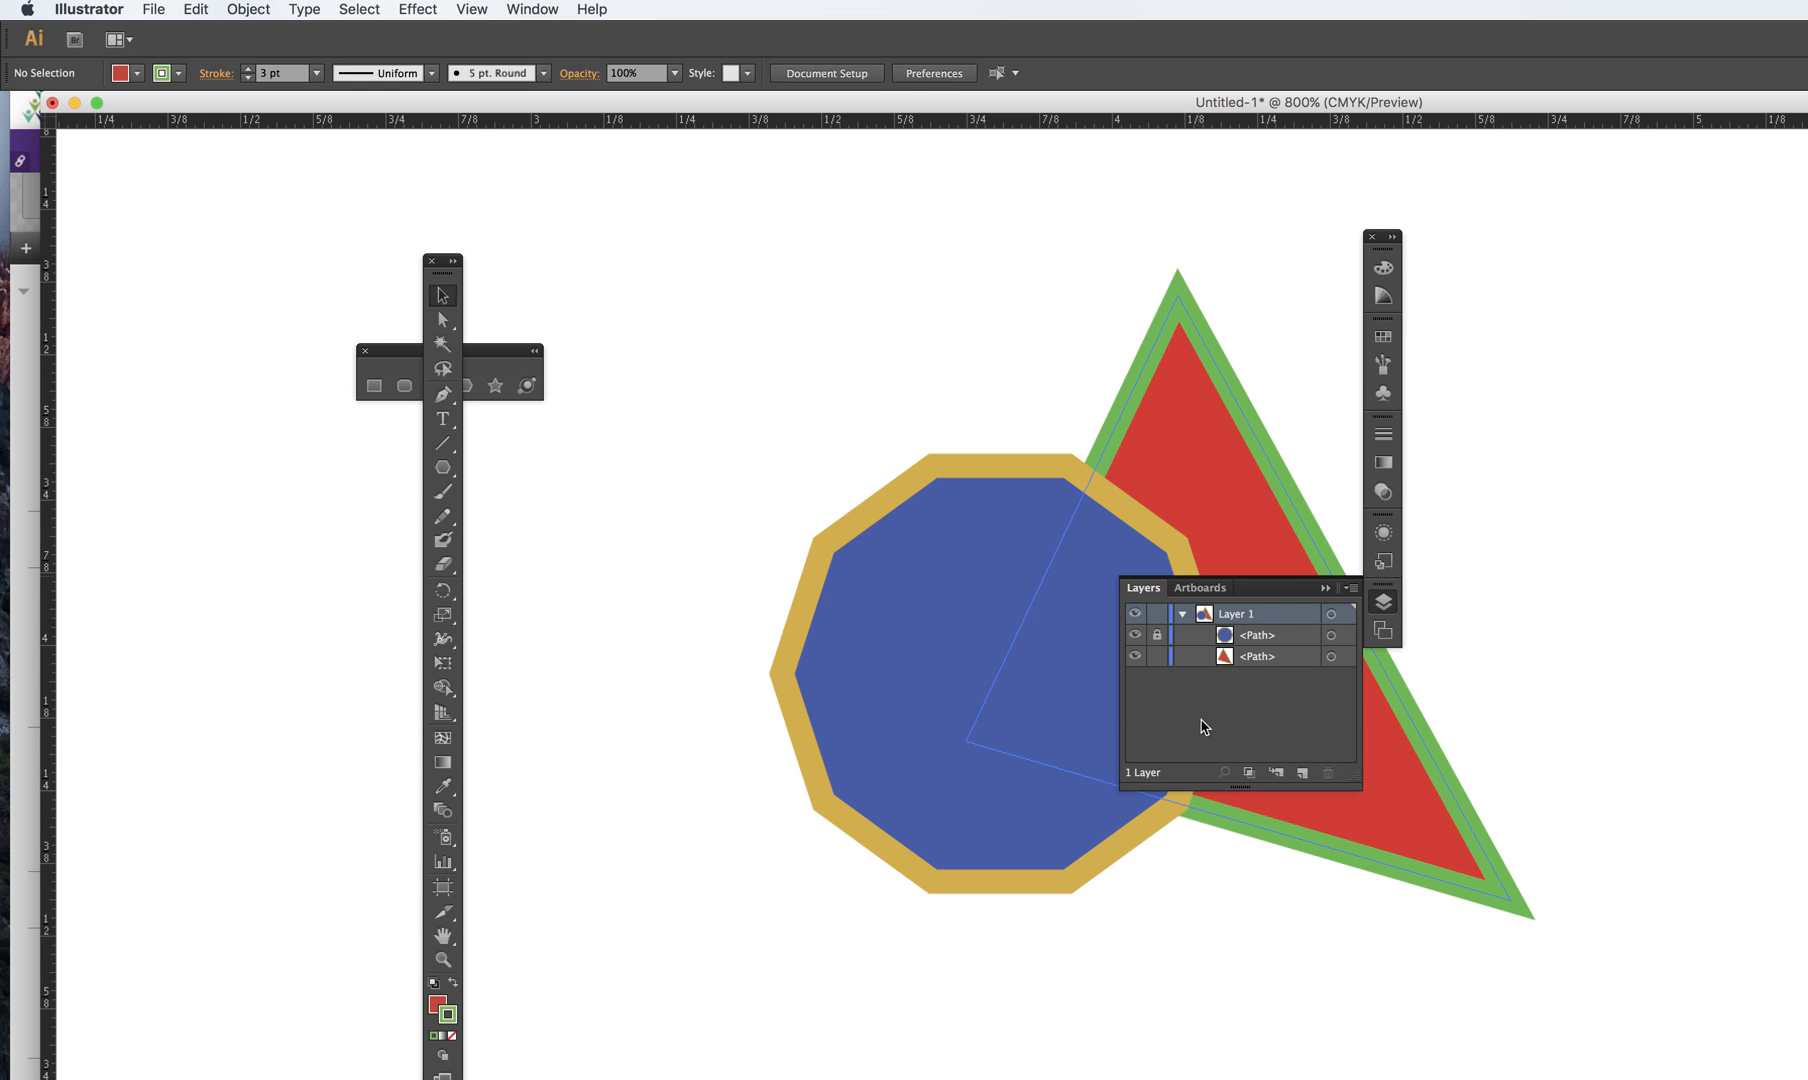
- Unlock the ten-sided polygon, stack it below the triangle within Layer 1, collapse the layer and deselect the artwork
{"action": "left_click", "coordinate": [1157, 637]}
{"action": "left_click", "coordinate": [1347, 636]}
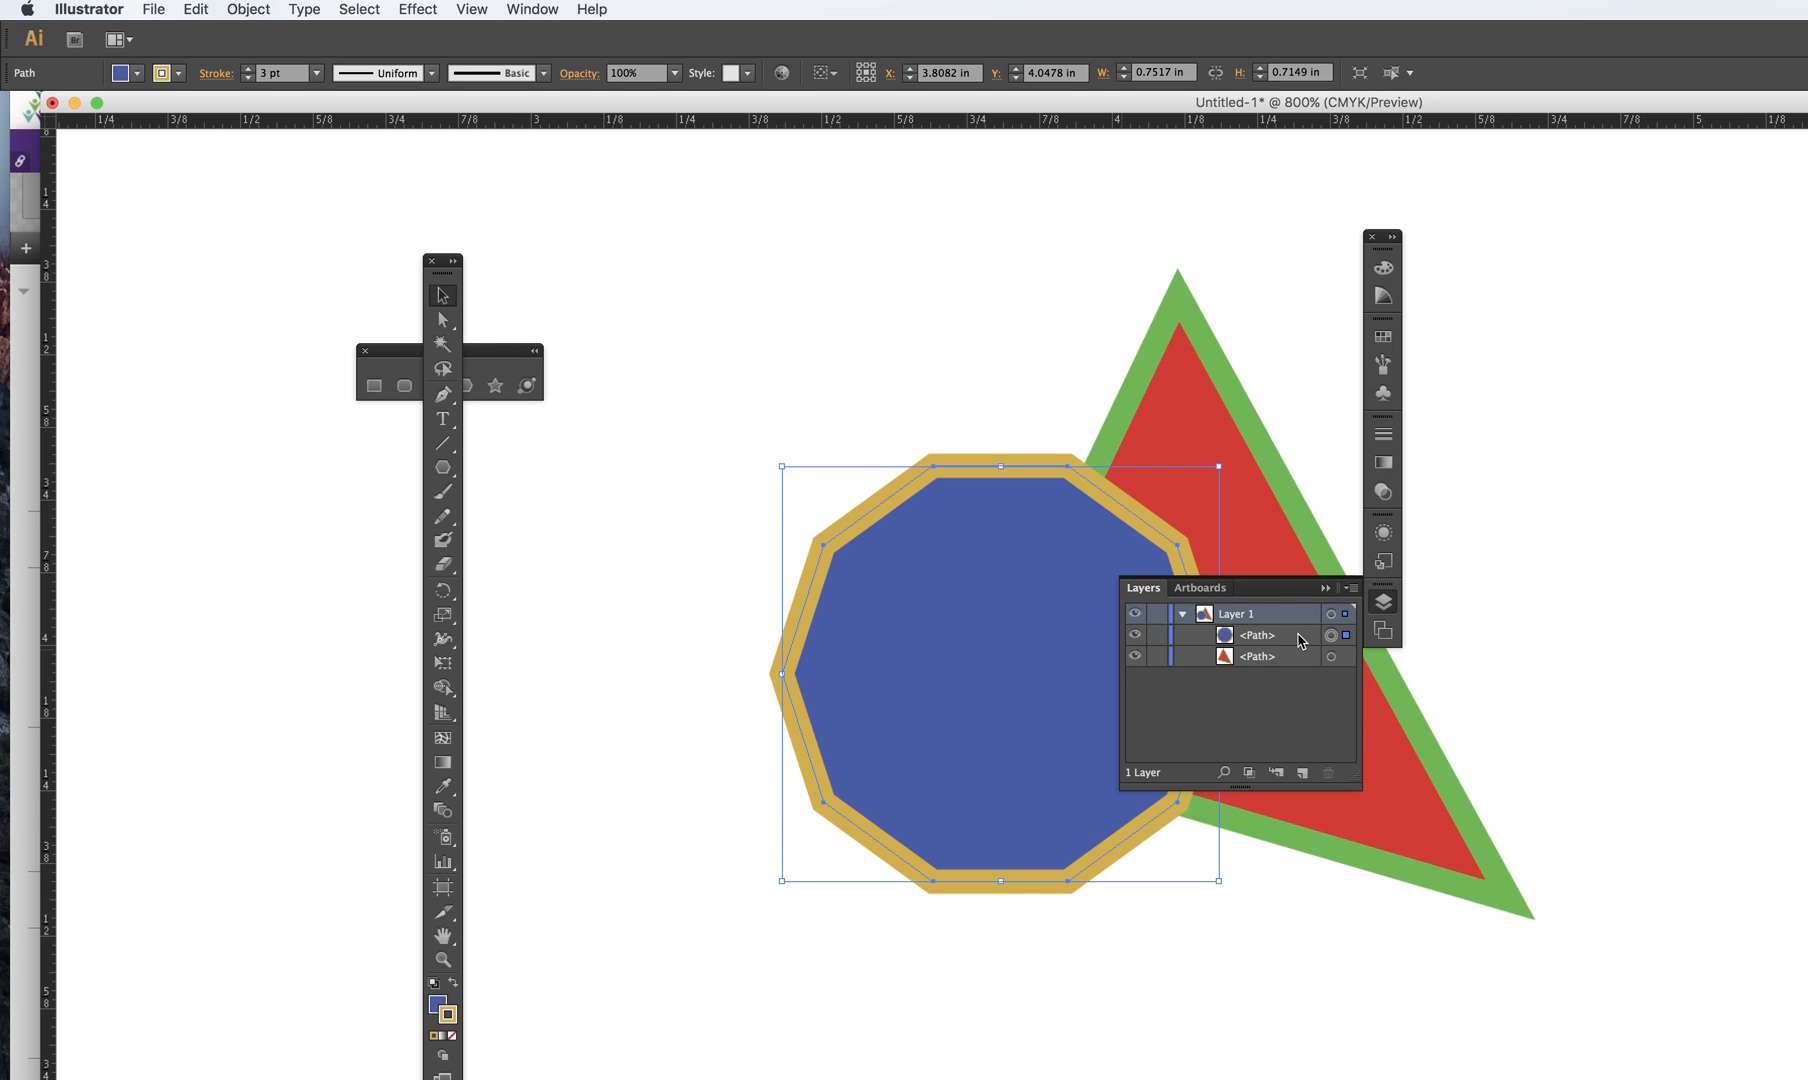
{"action": "left_click", "coordinate": [1300, 641]}
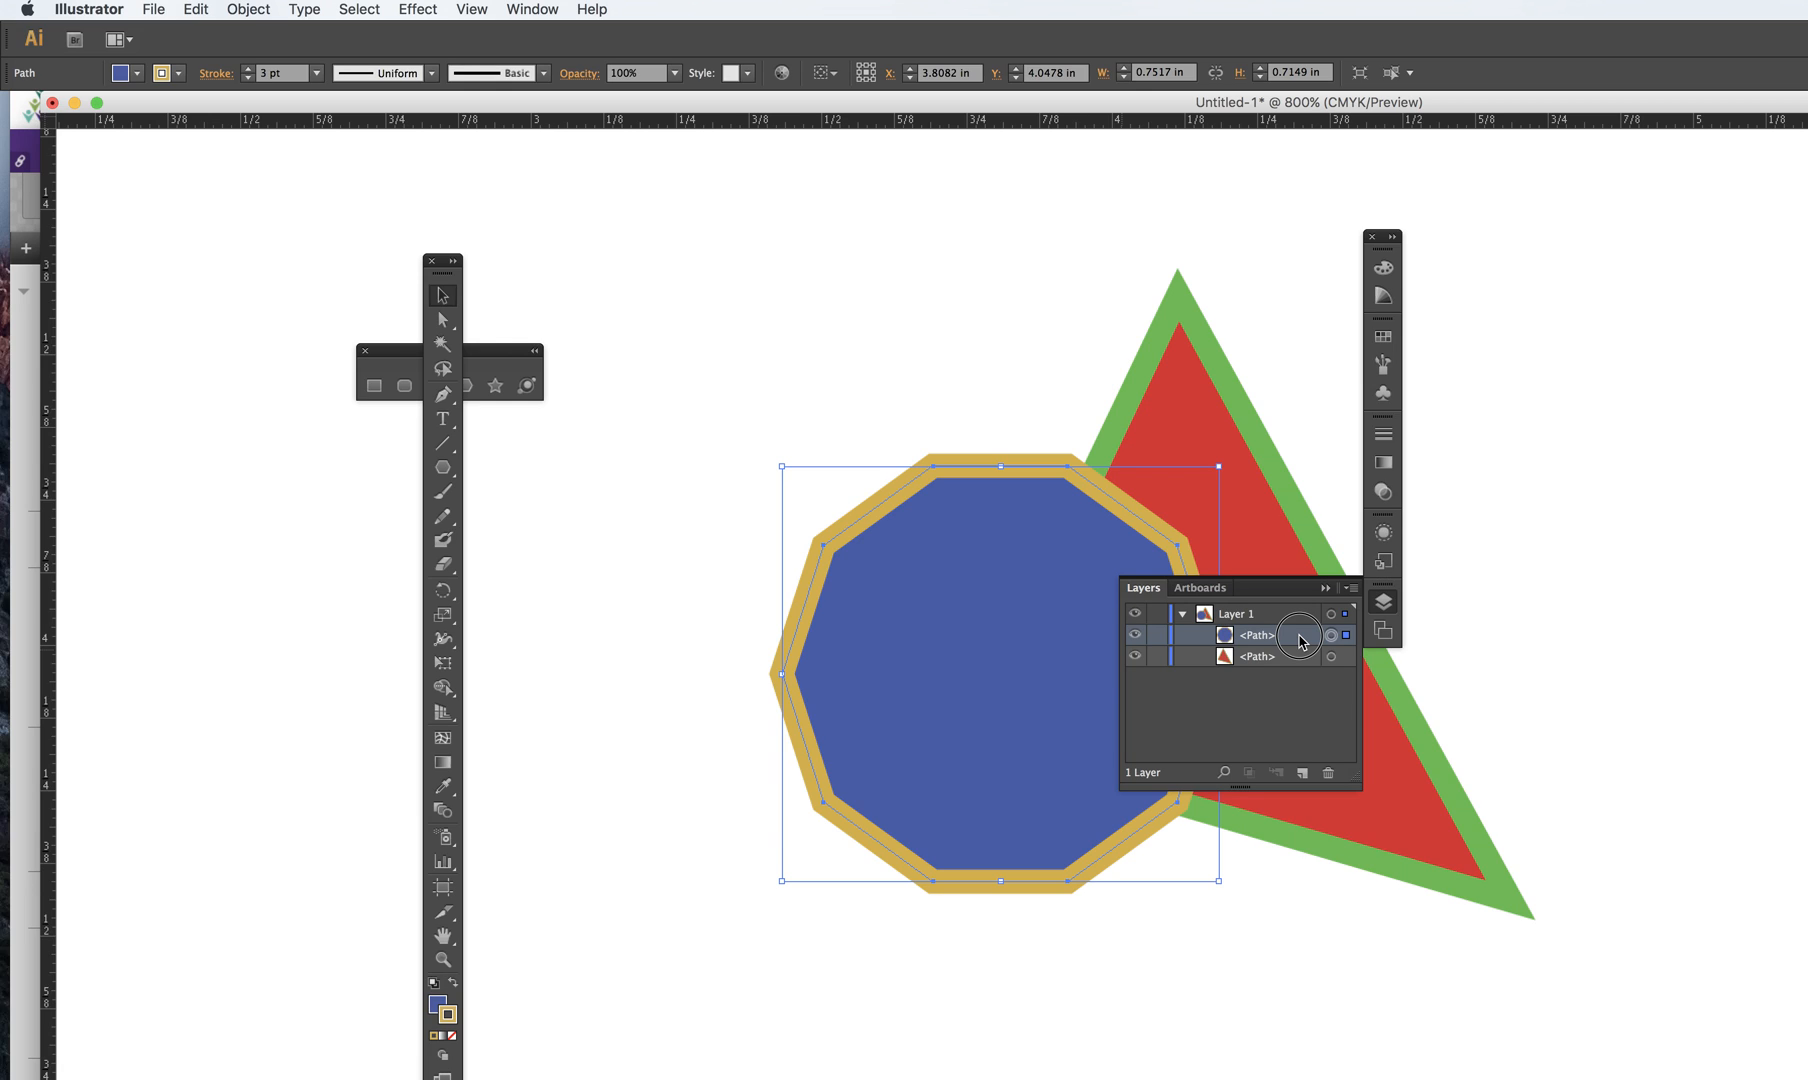
{"action": "left_click_drag", "start_coordinate": [1300, 641], "coordinate": [1300, 661]}
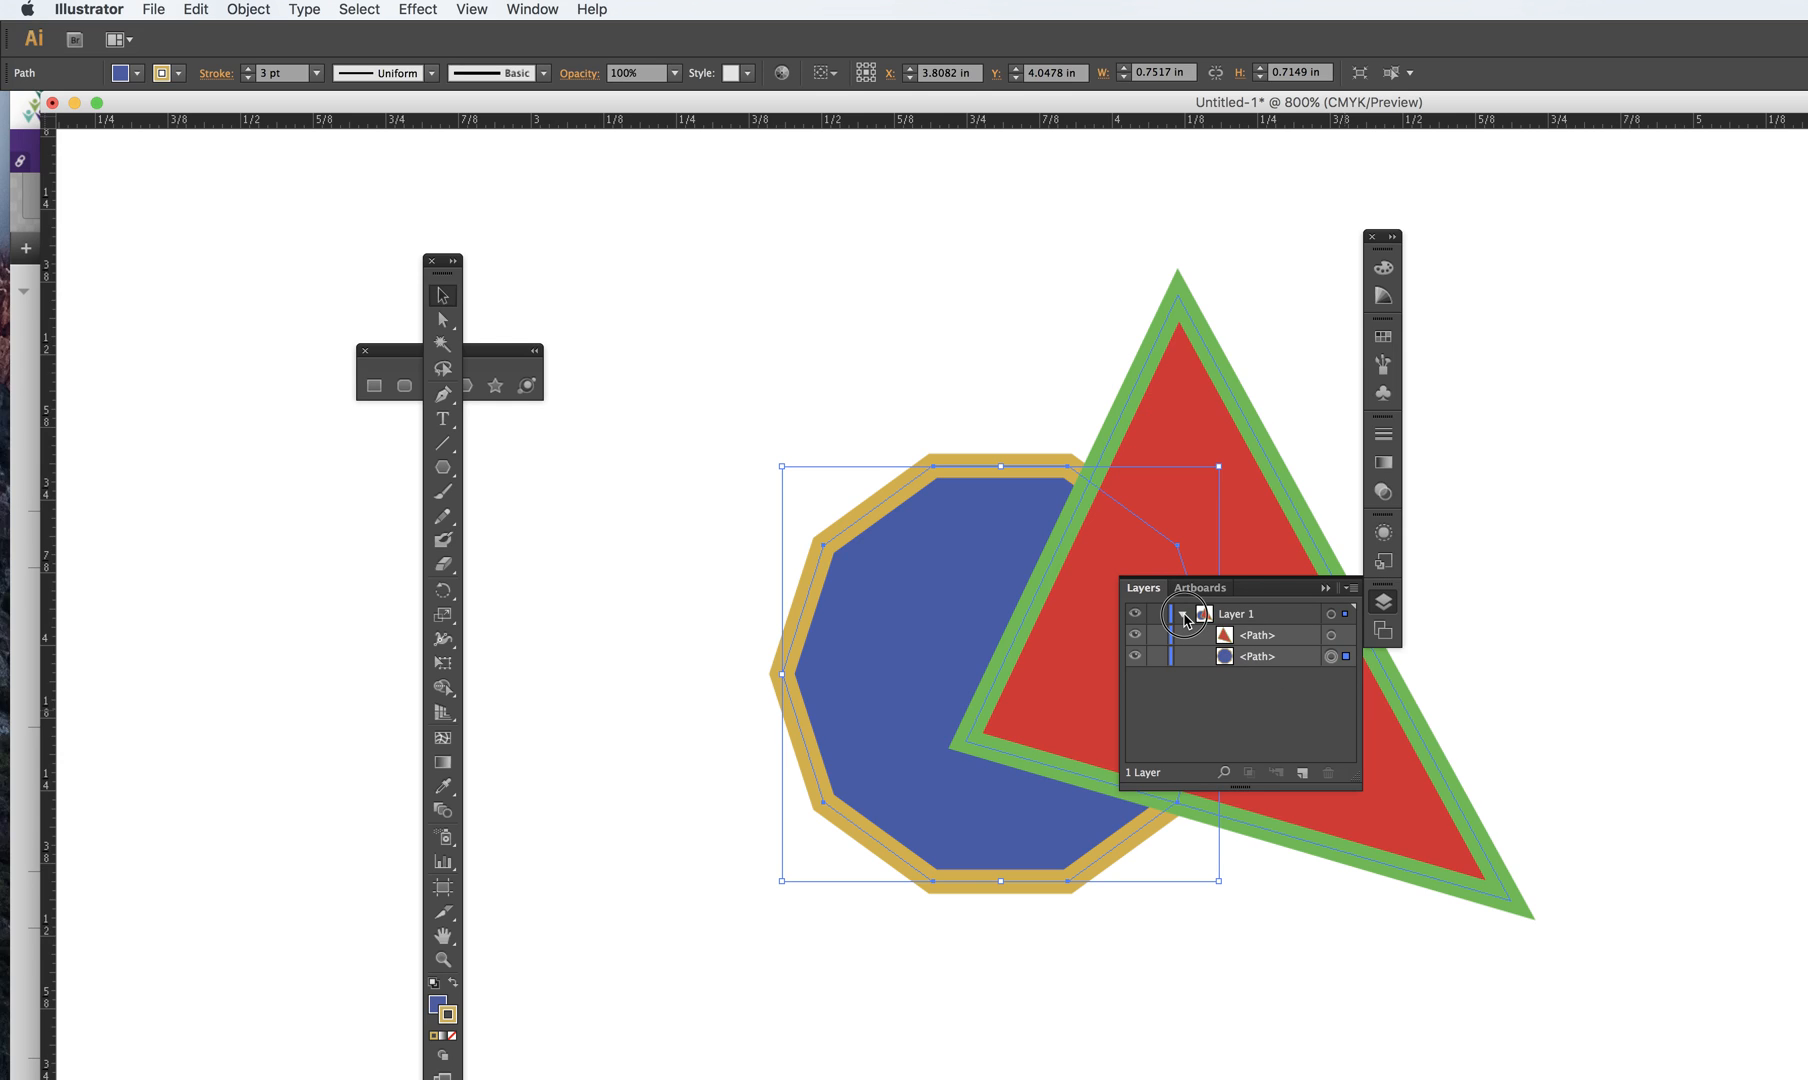
{"action": "left_click", "coordinate": [1183, 615]}
{"action": "left_click", "coordinate": [999, 322]}
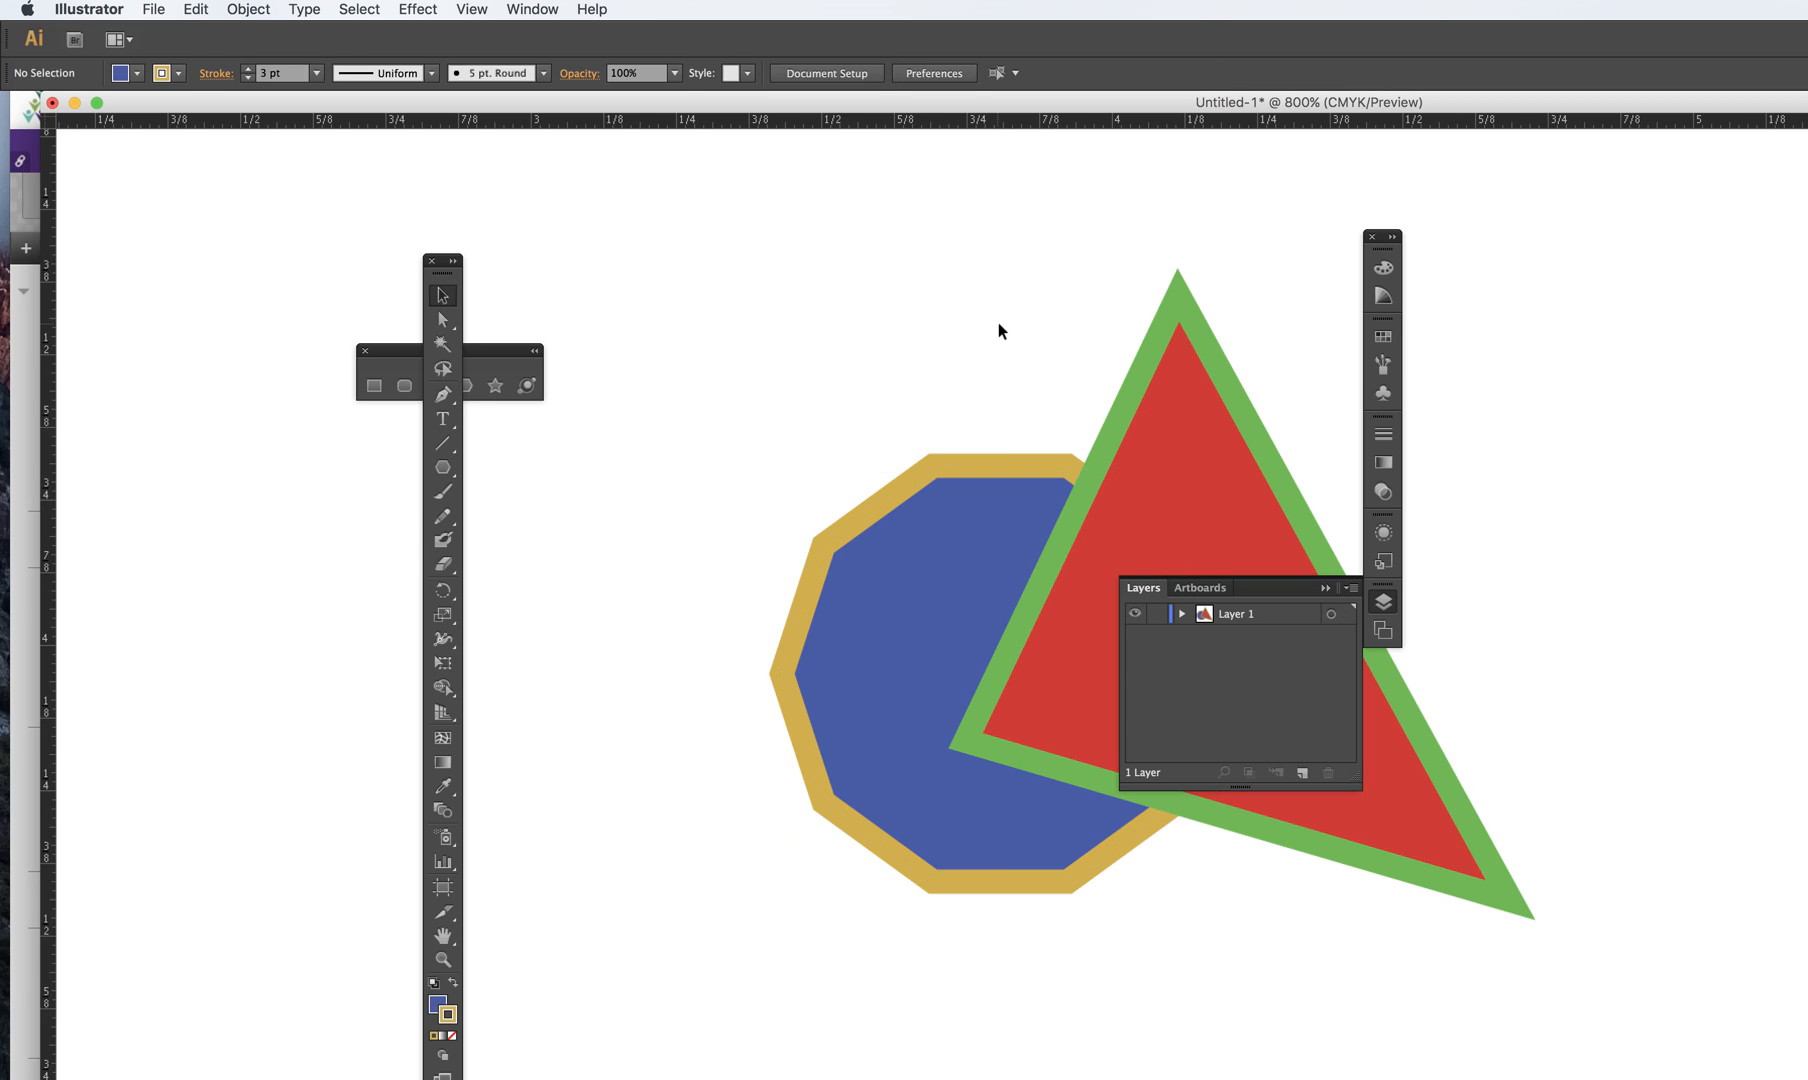
- Add a new layer and draw on it a tilted five-pointed star about 0.77 by 0.79 in, overlapping the ten-sided polygon's upper left
{"action": "left_click", "coordinate": [1302, 773]}
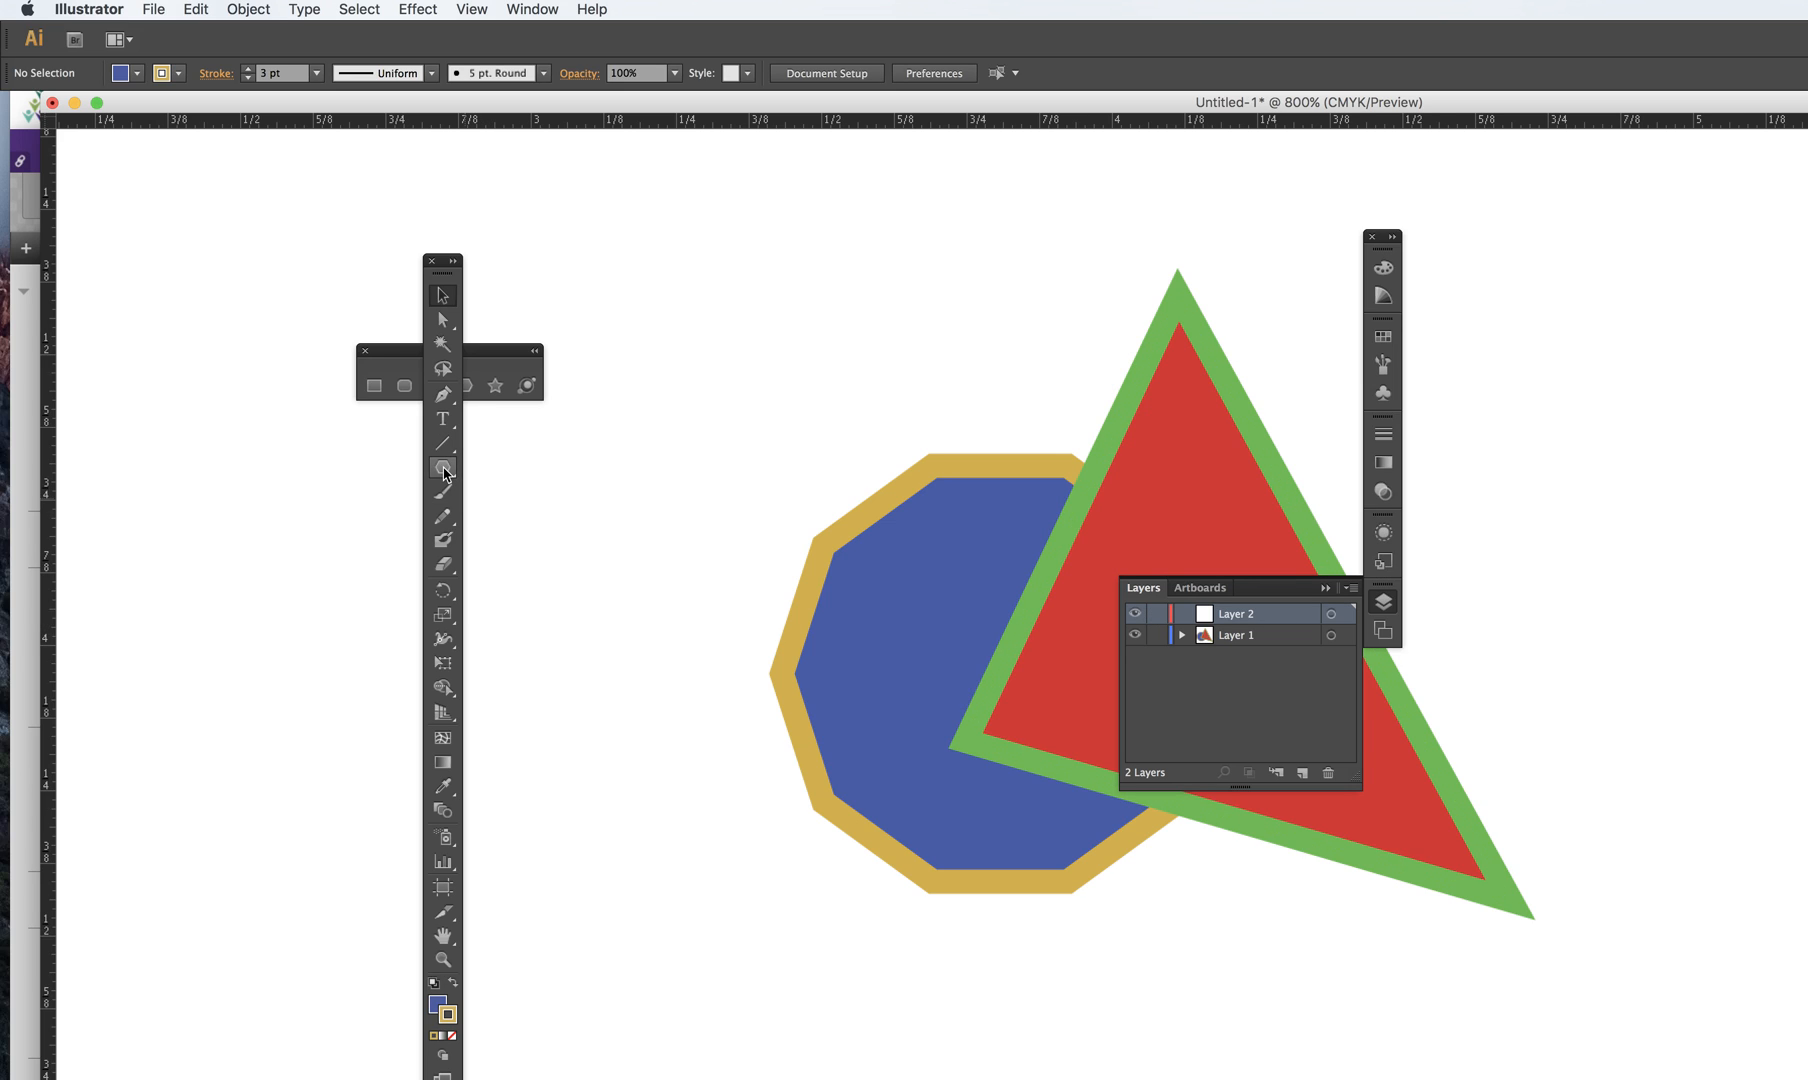
{"action": "left_click", "coordinate": [495, 385]}
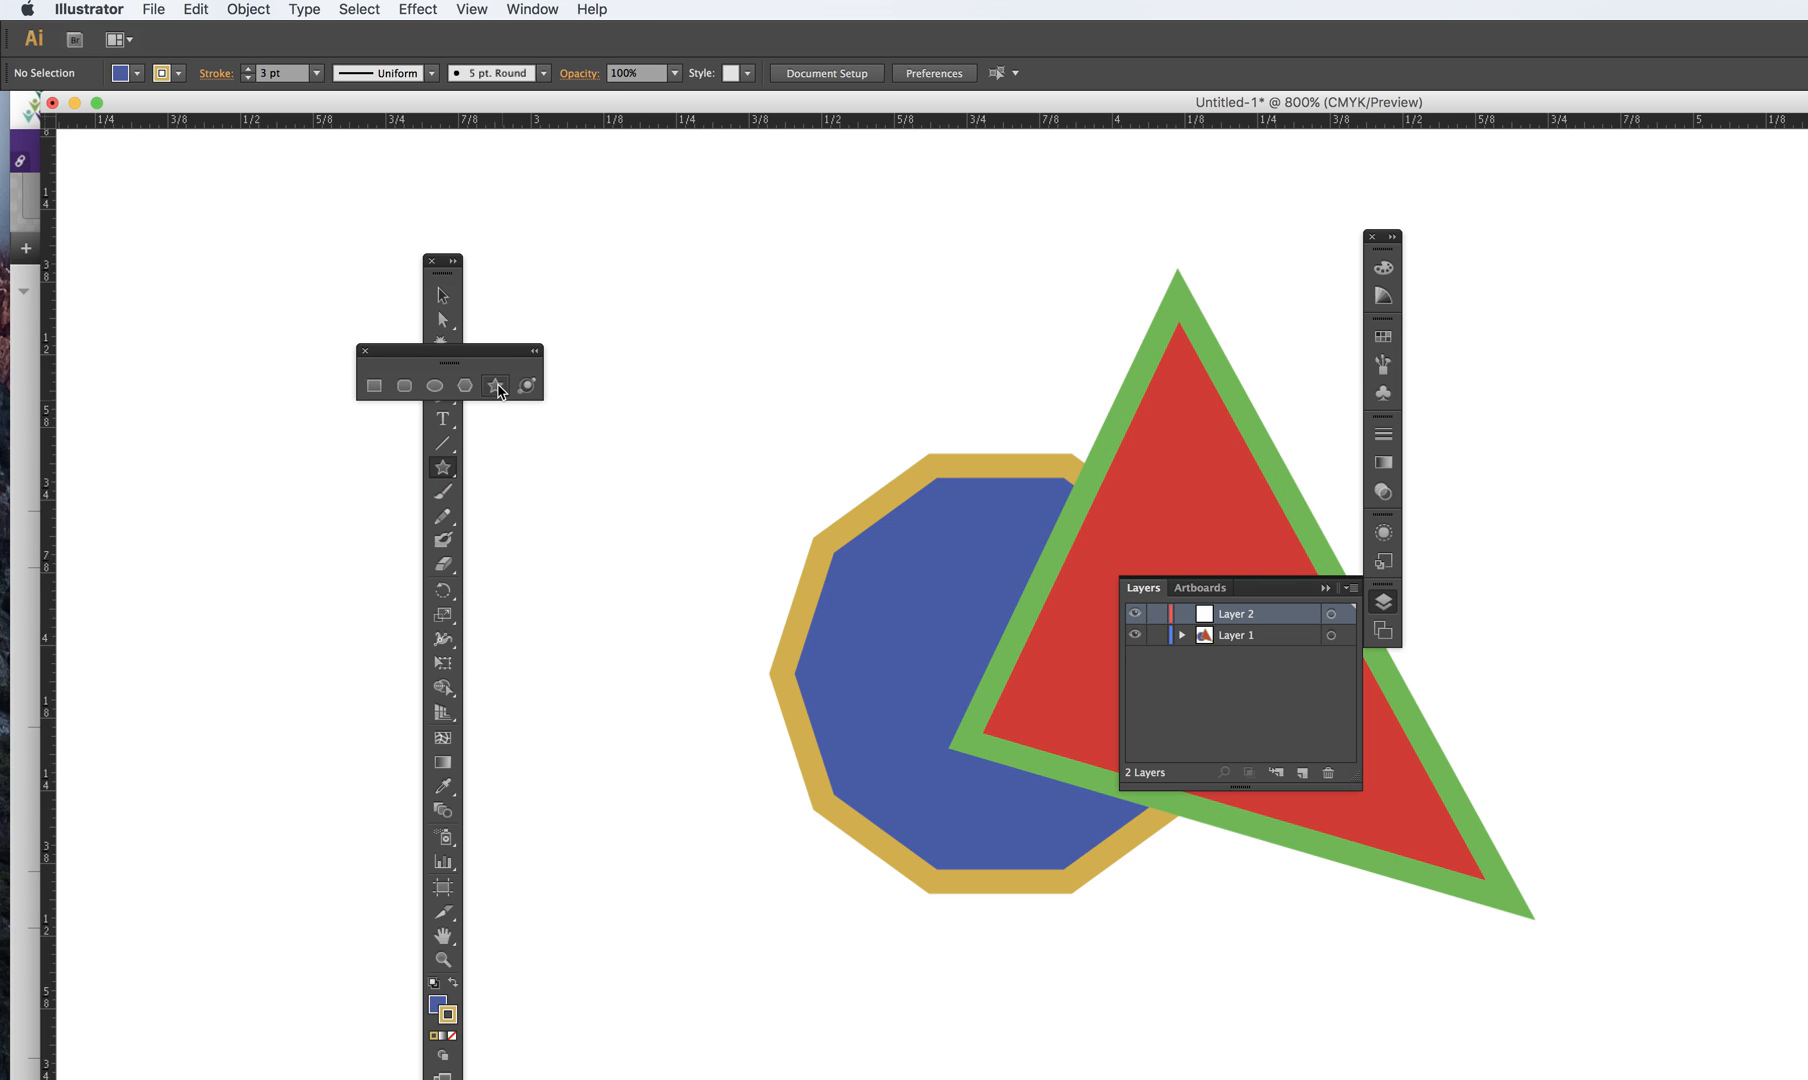
{"action": "left_click_drag", "start_coordinate": [718, 500], "coordinate": [900, 660]}
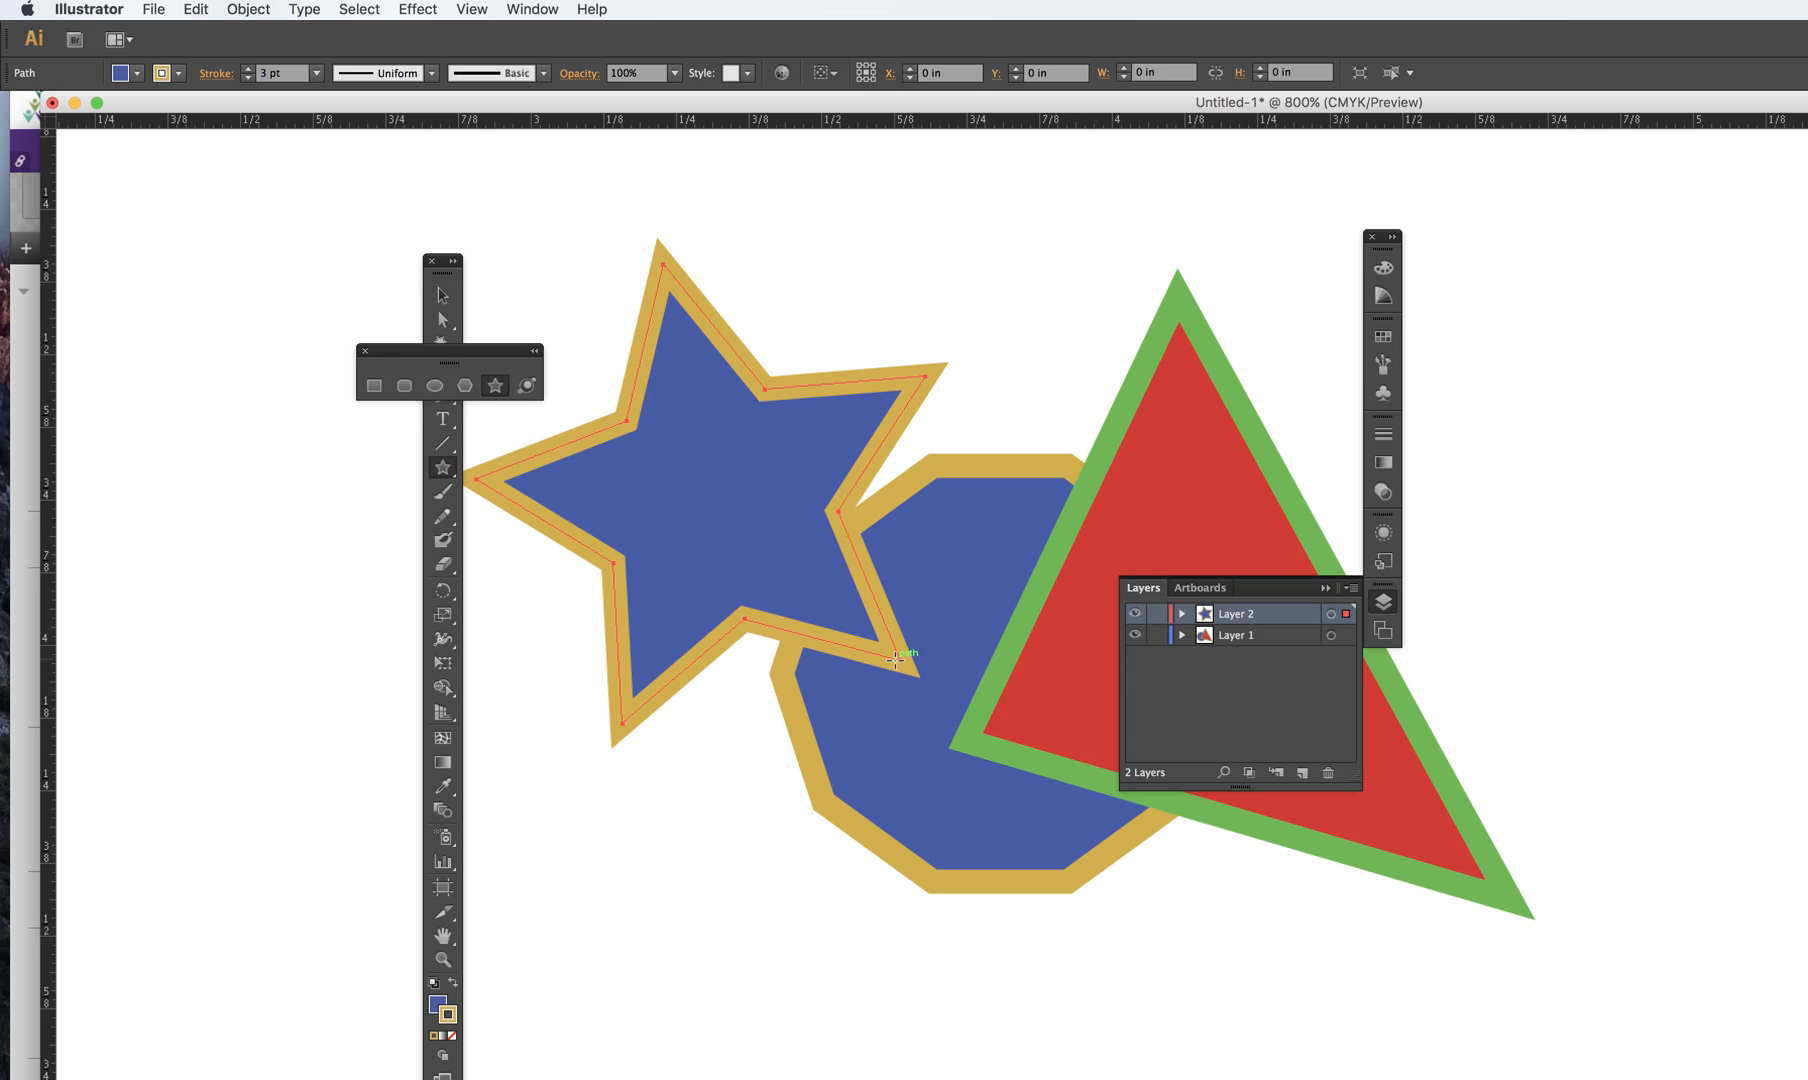
- Change the star's fill to a bright yellow with a hue of 56°
{"action": "double_click", "coordinate": [437, 1003]}
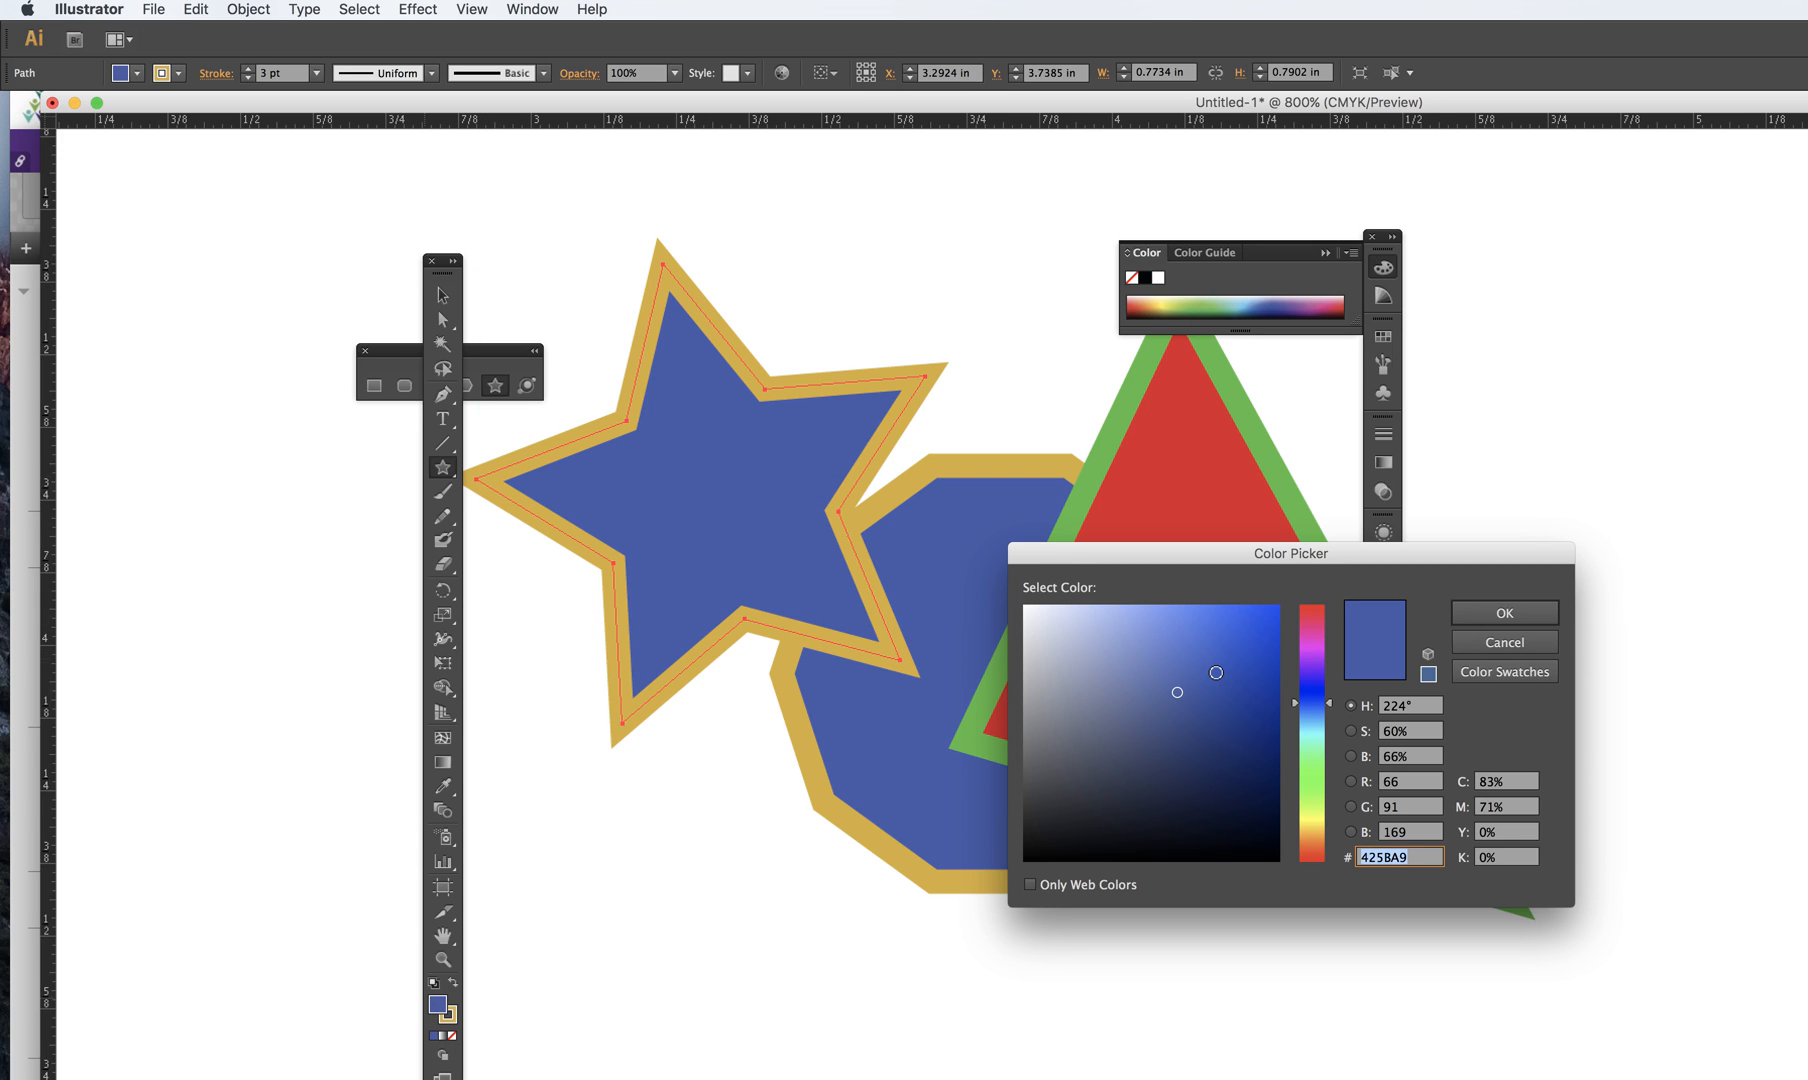
{"action": "left_click", "coordinate": [1316, 823]}
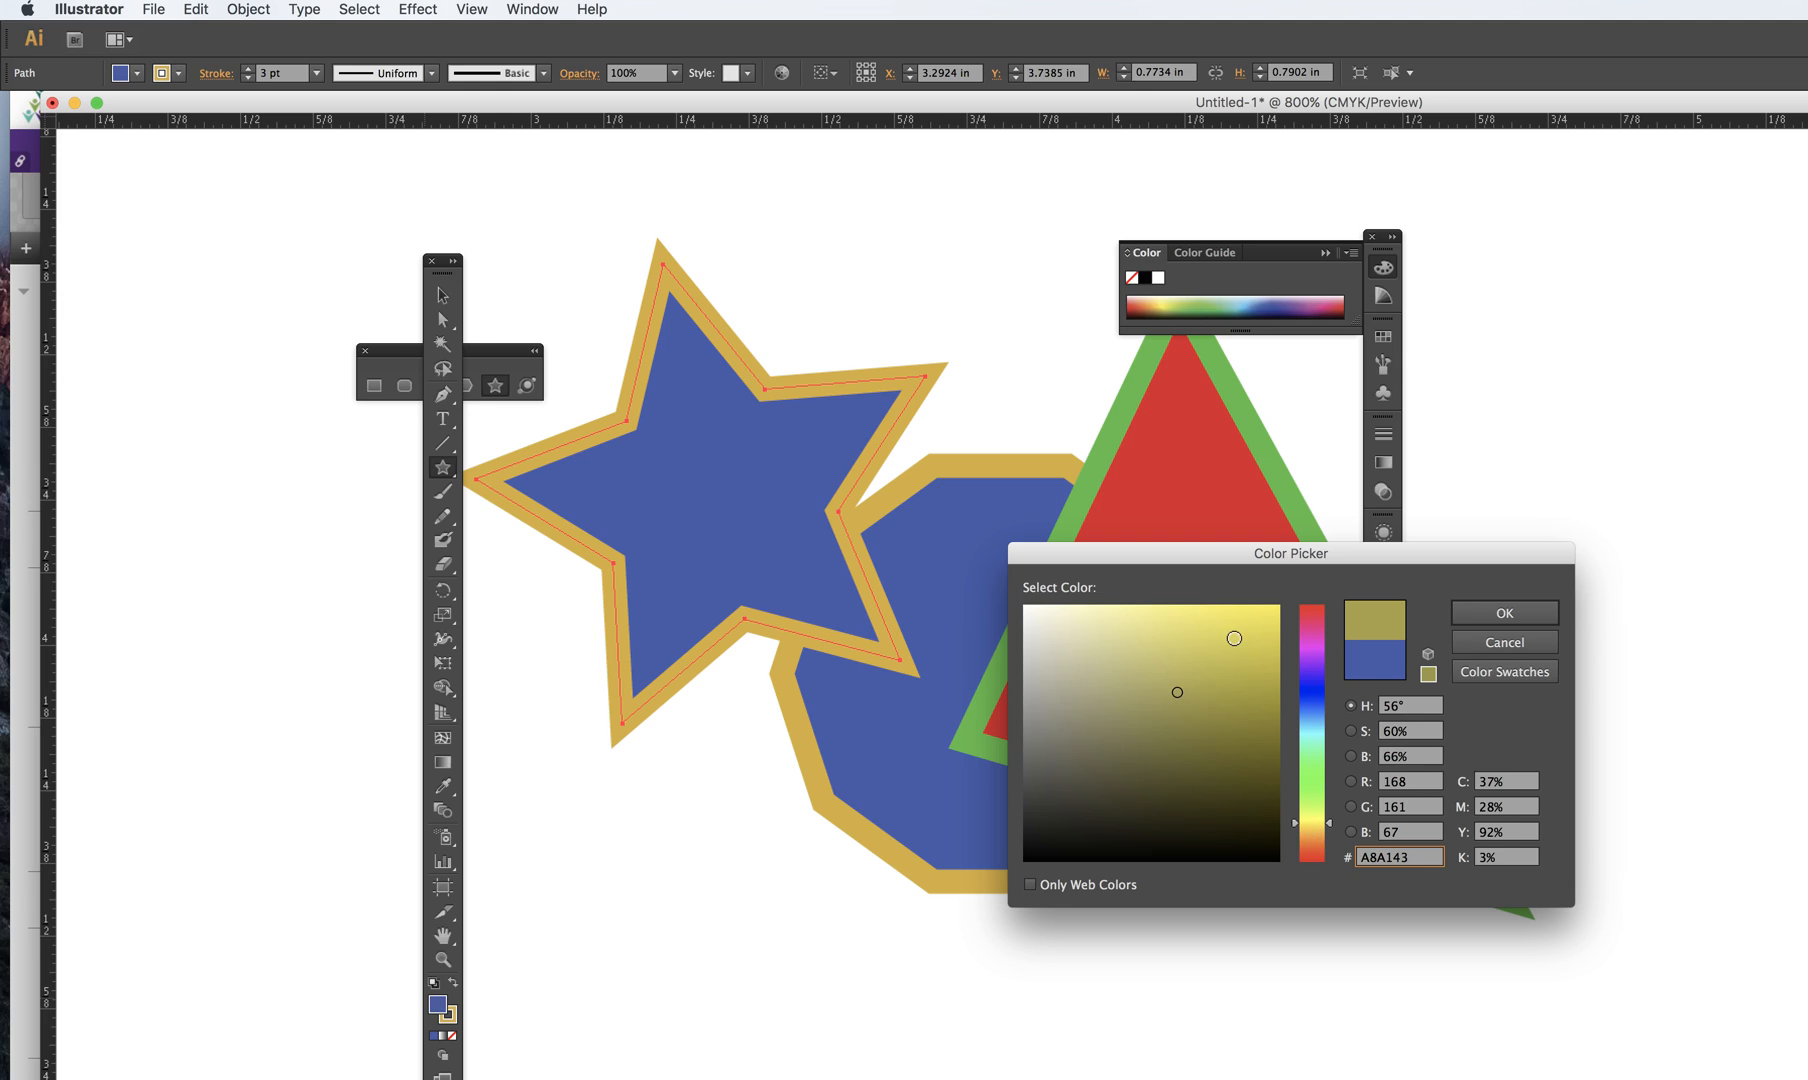
{"action": "left_click", "coordinate": [1231, 640]}
{"action": "left_click", "coordinate": [1504, 612]}
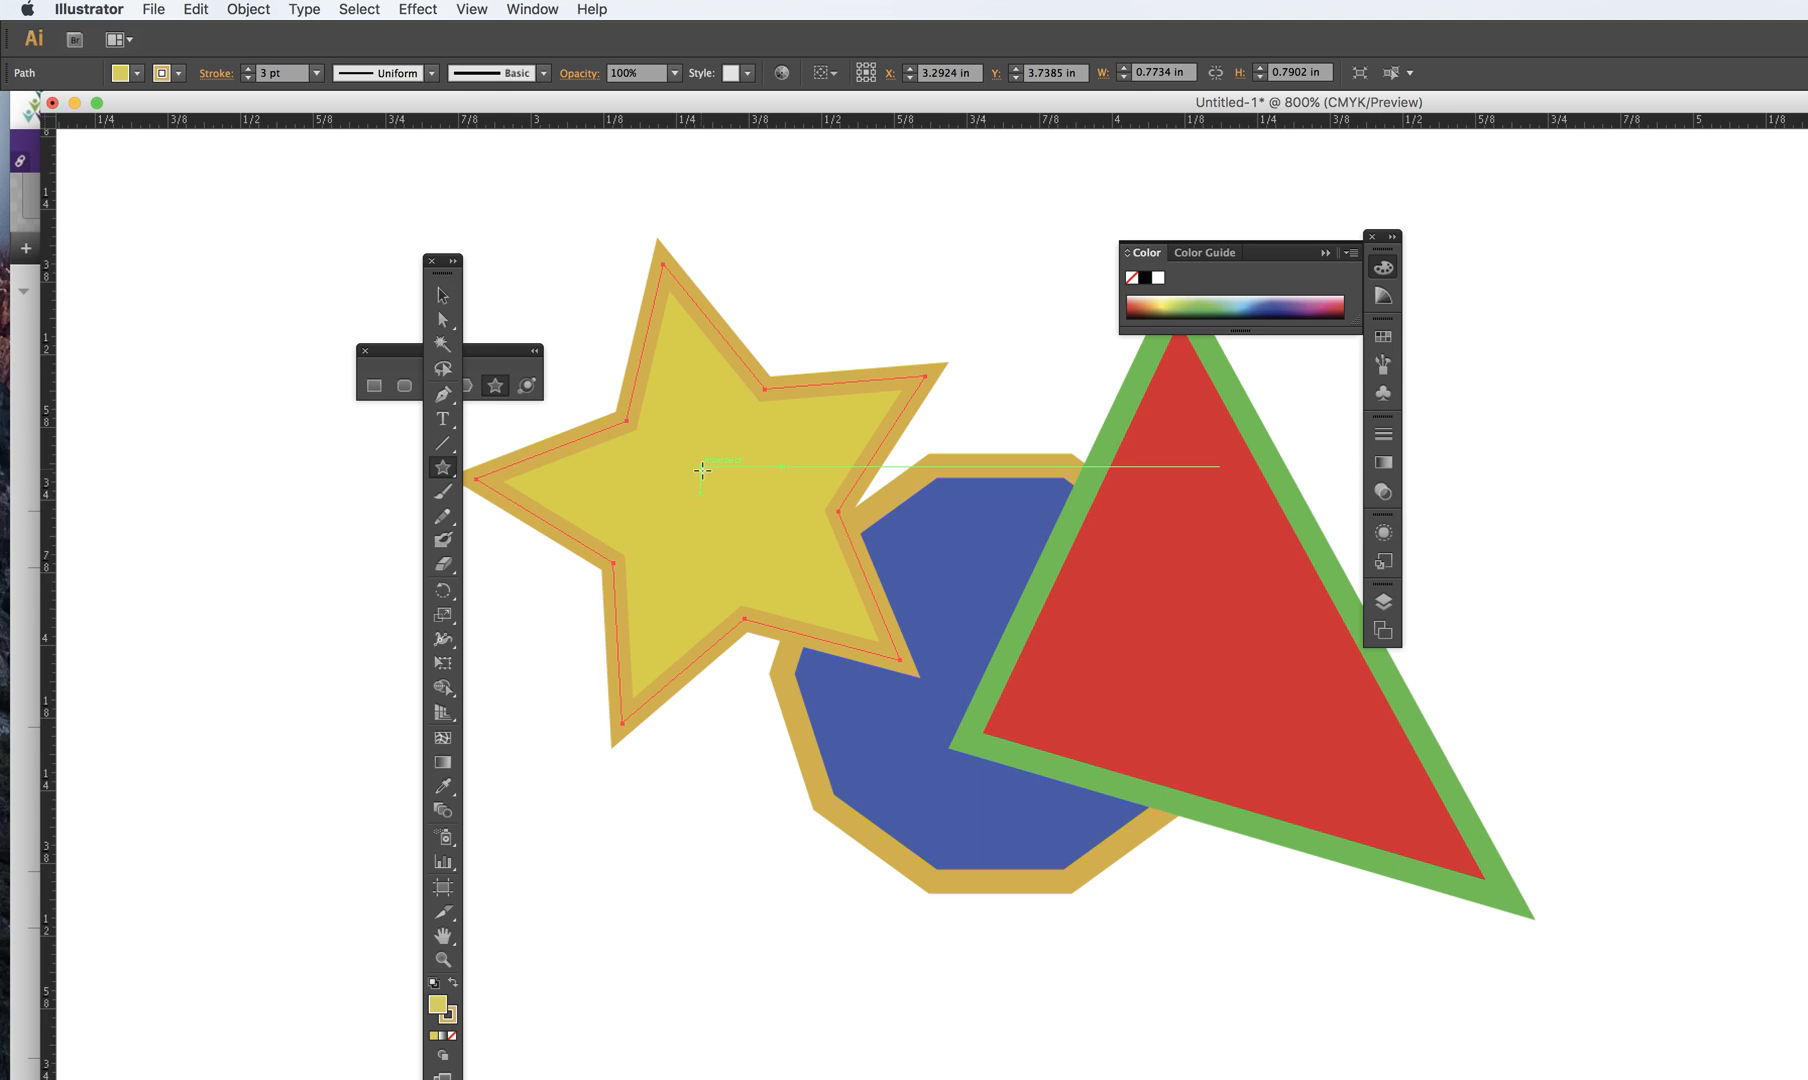
- Move the star over the other shapes to about X 3.60 in, Y 3.84 in, and stack Layer 2 below Layer 1
{"action": "left_click", "coordinate": [443, 295]}
{"action": "left_click_drag", "start_coordinate": [700, 488], "coordinate": [882, 548]}
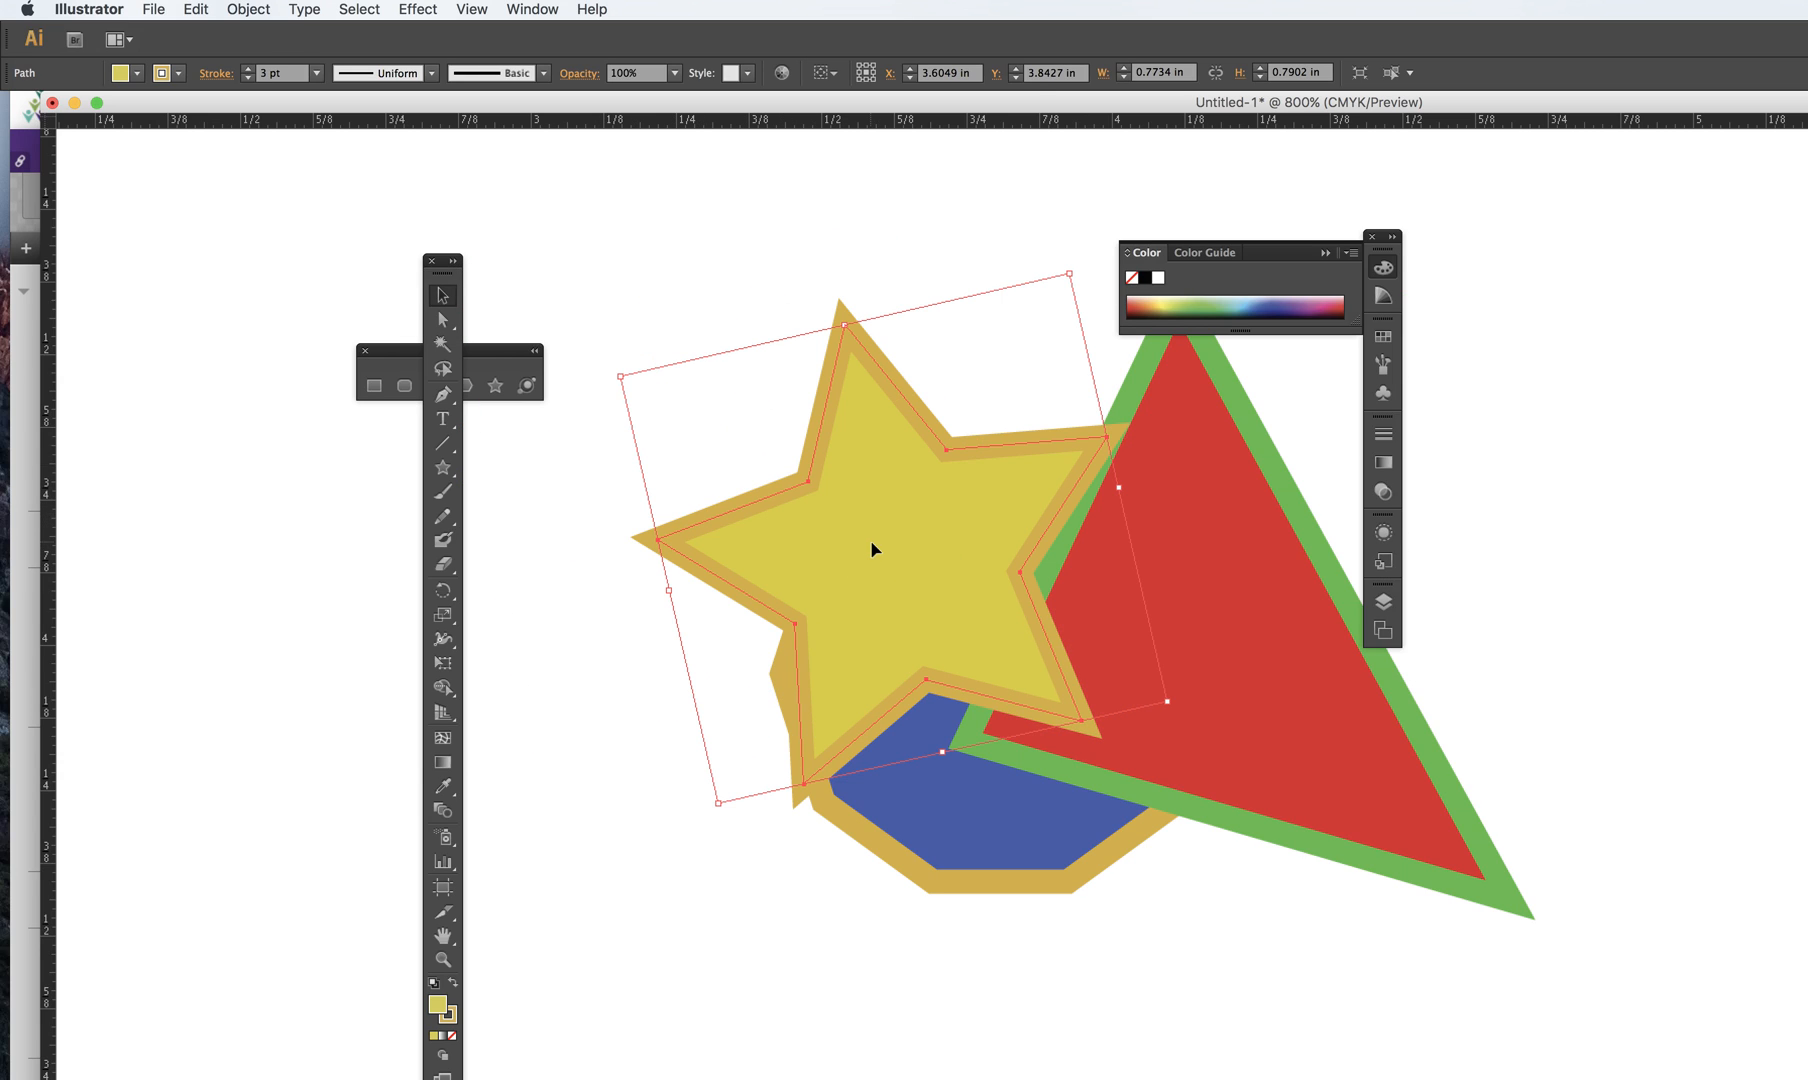
{"action": "left_click", "coordinate": [1386, 605]}
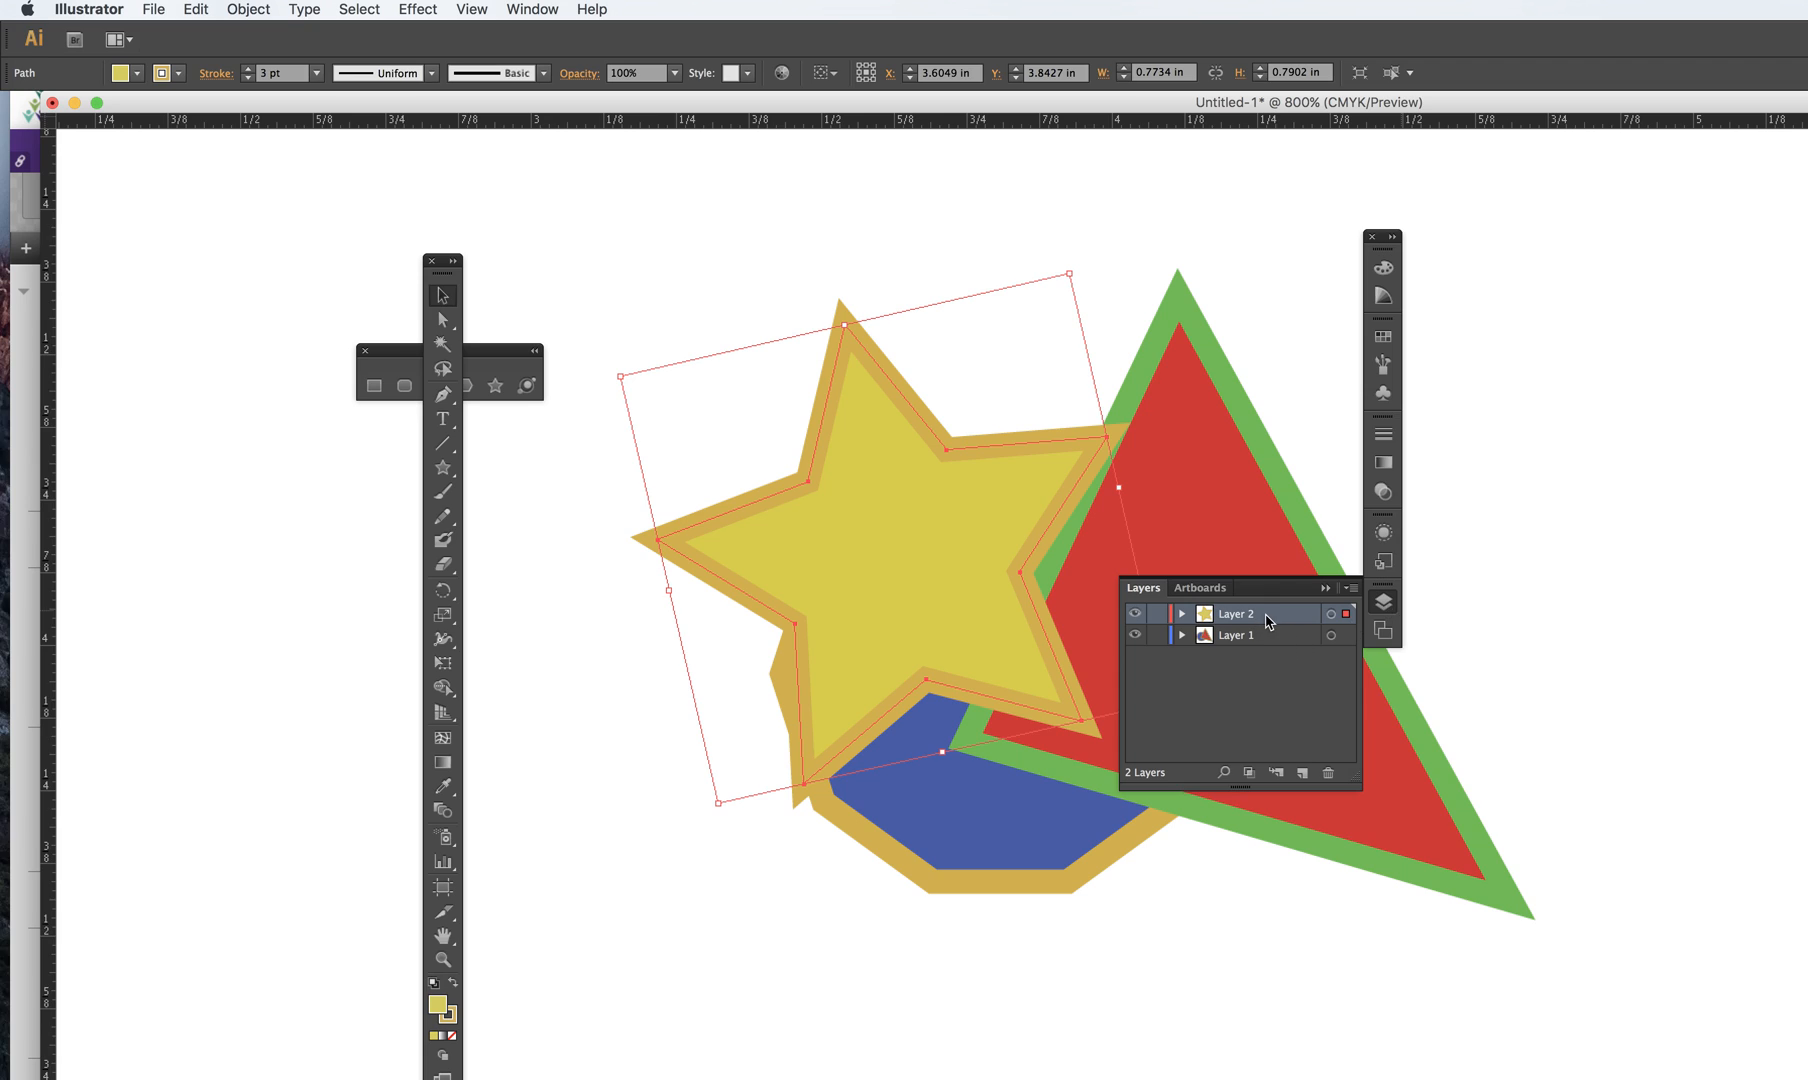
{"action": "left_click_drag", "start_coordinate": [1283, 618], "coordinate": [1287, 648]}
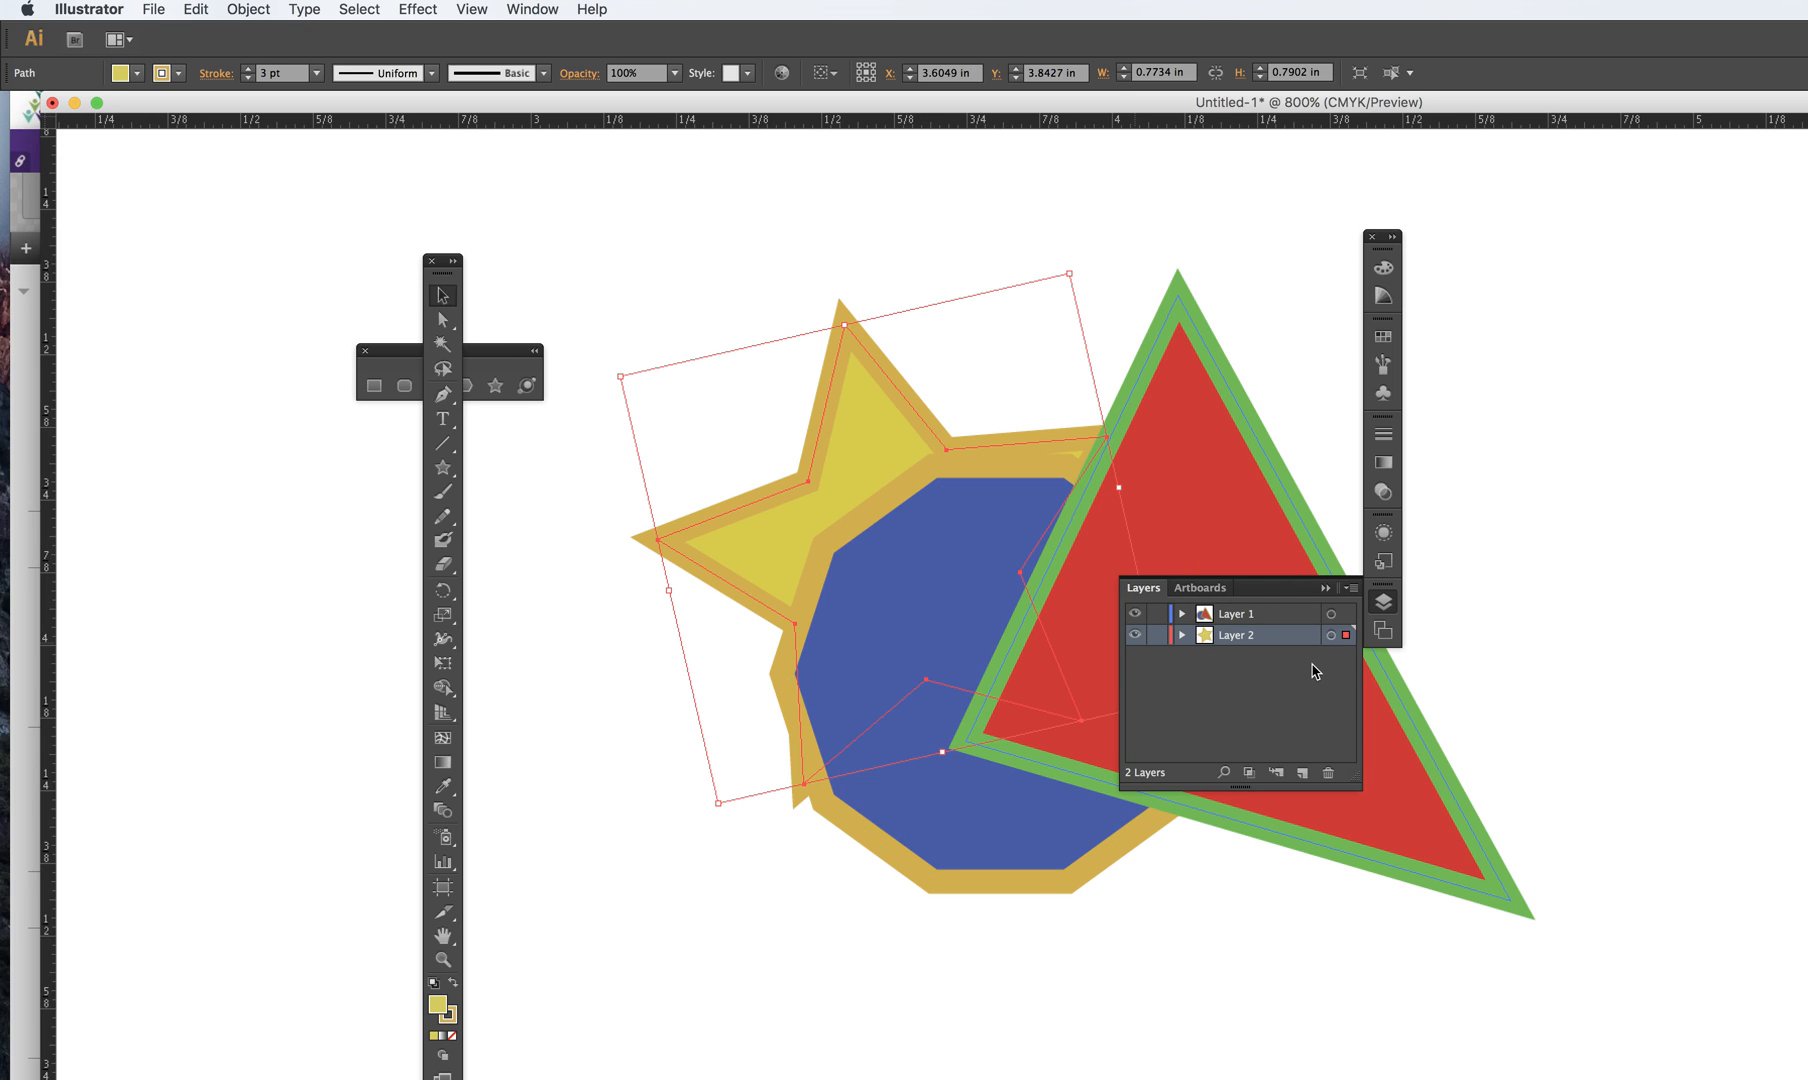
- Rename Layer 2, which holds the yellow star, as star
{"action": "double_click", "coordinate": [1242, 615]}
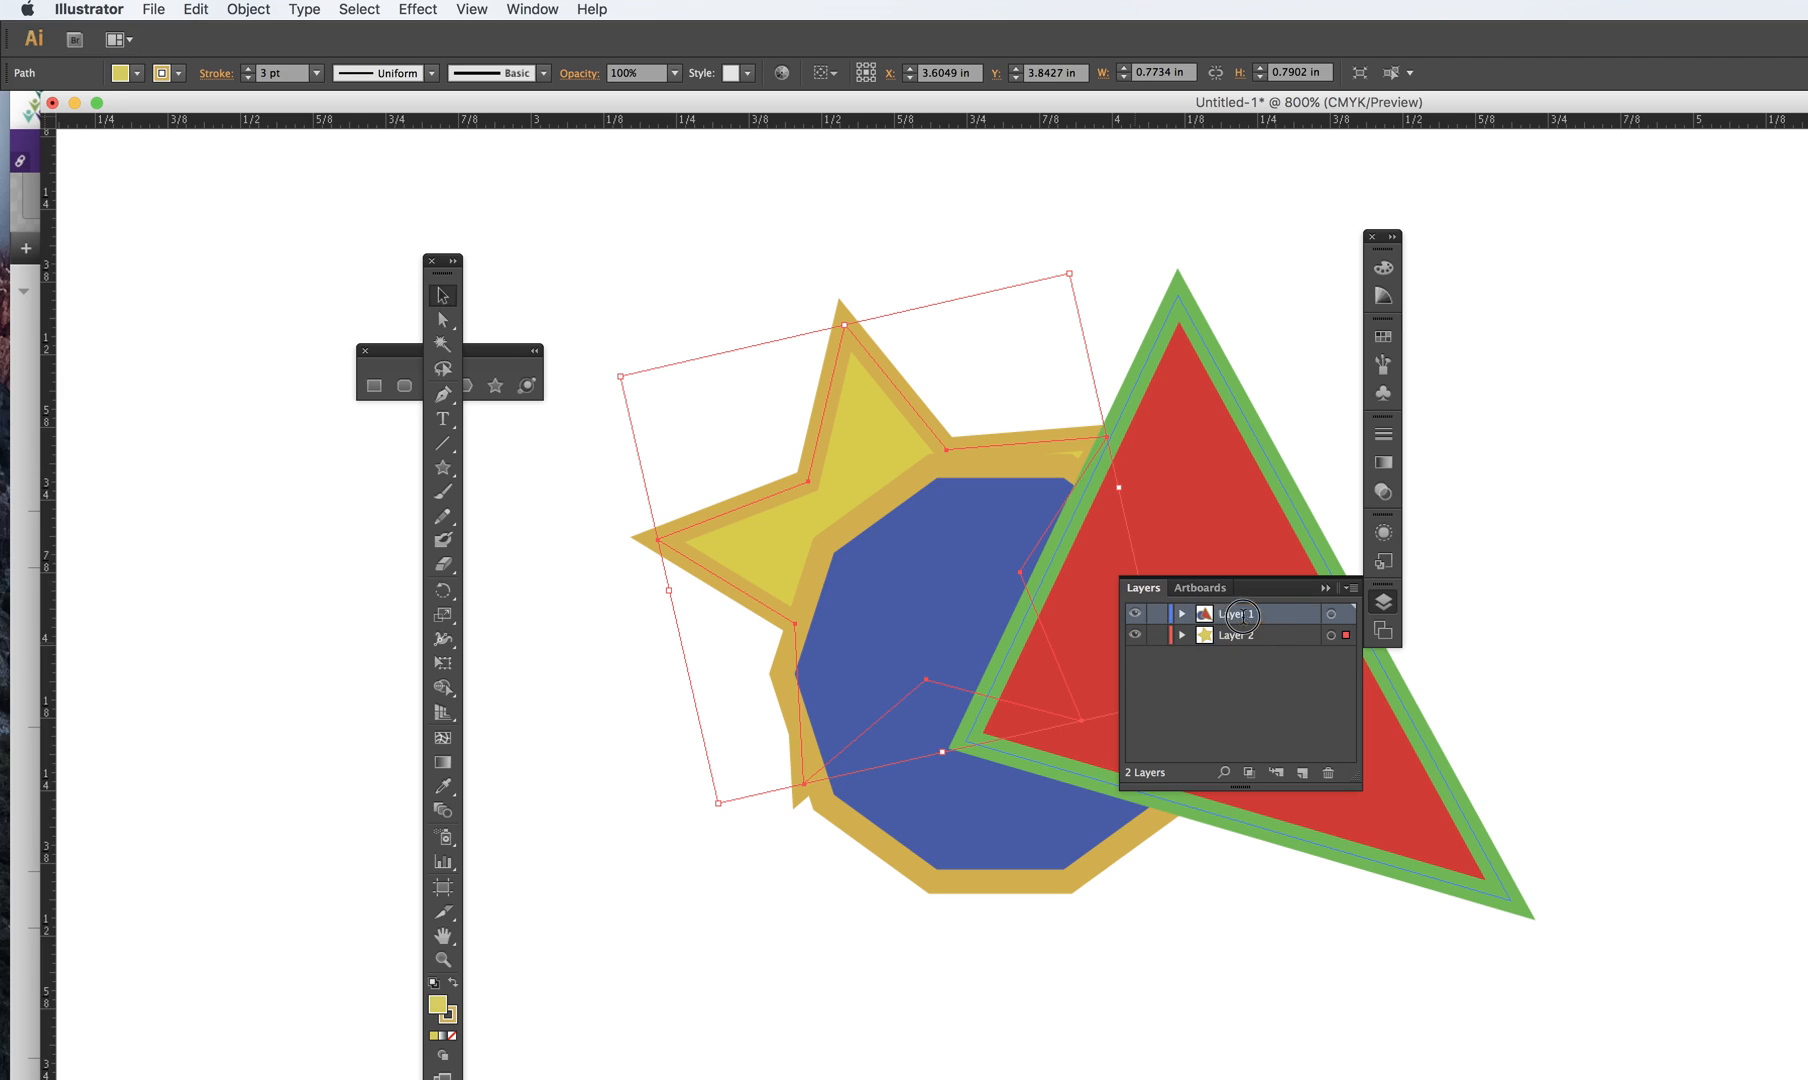
{"action": "double_click", "coordinate": [1242, 635]}
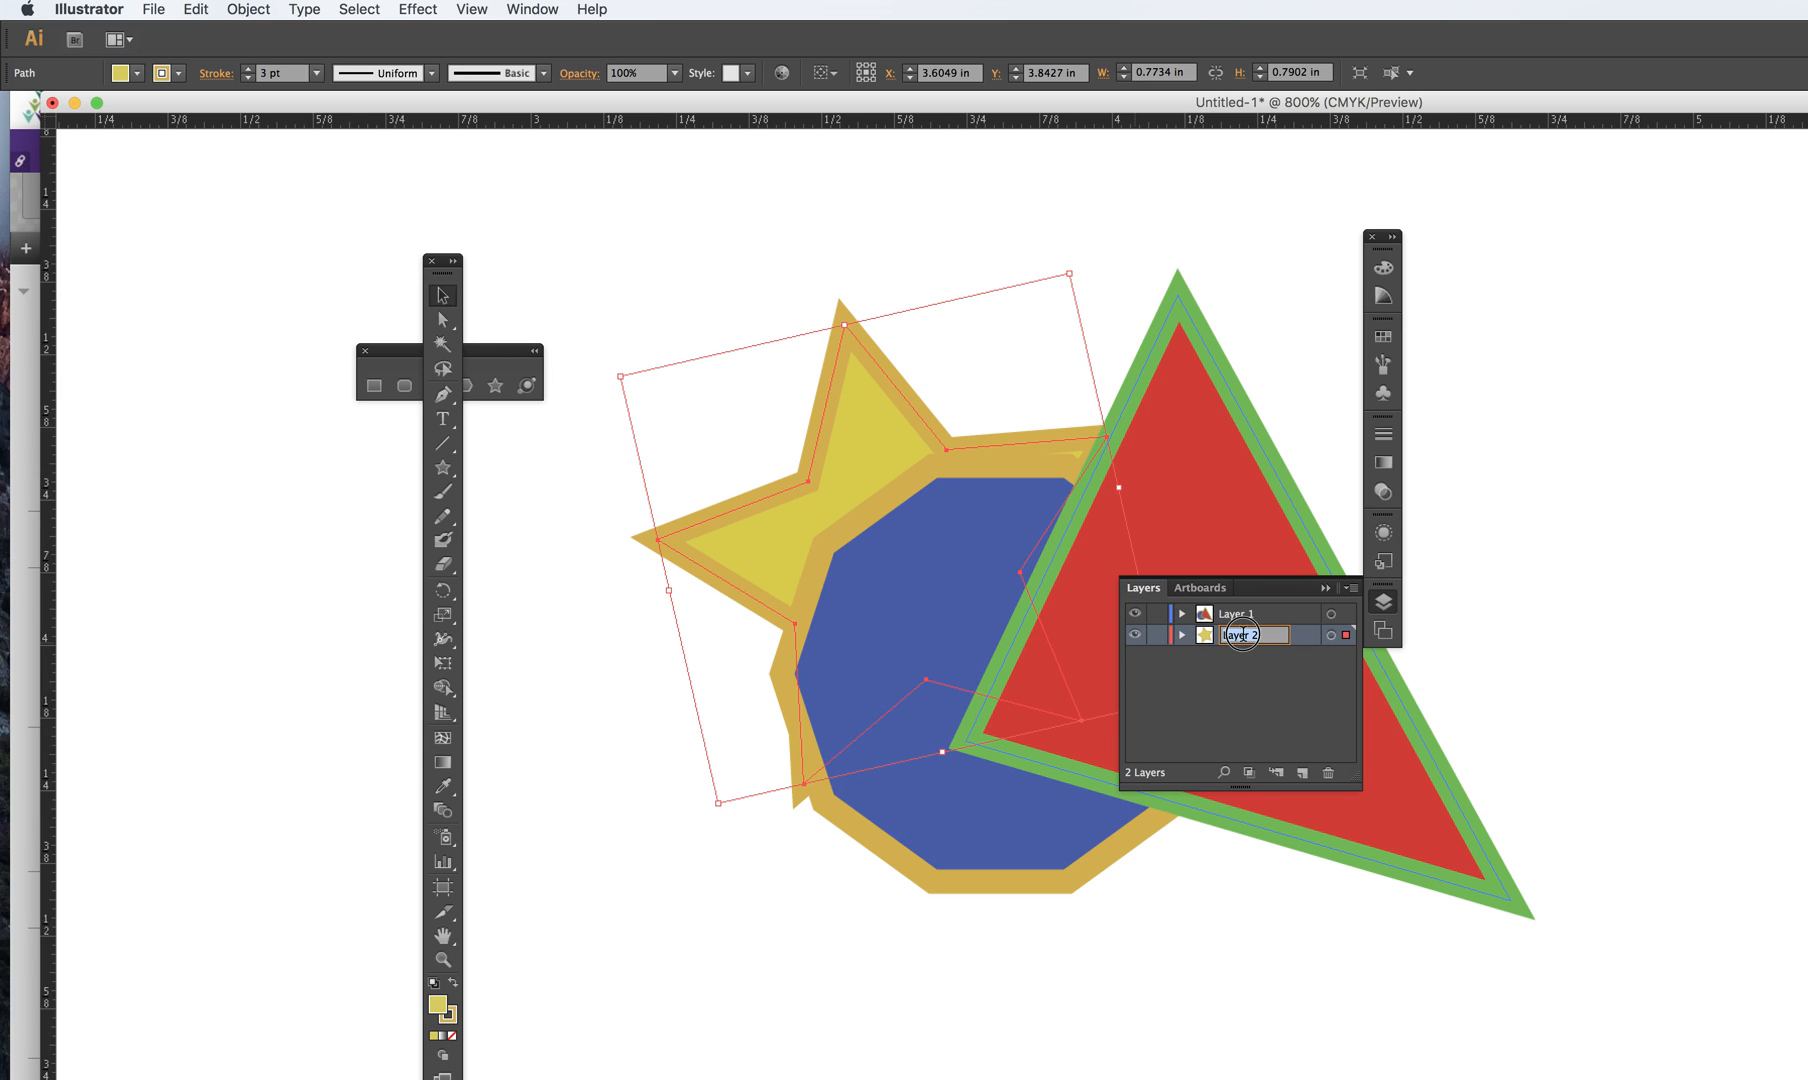
{"action": "type", "text": "star"}
{"action": "key", "text": "Return"}
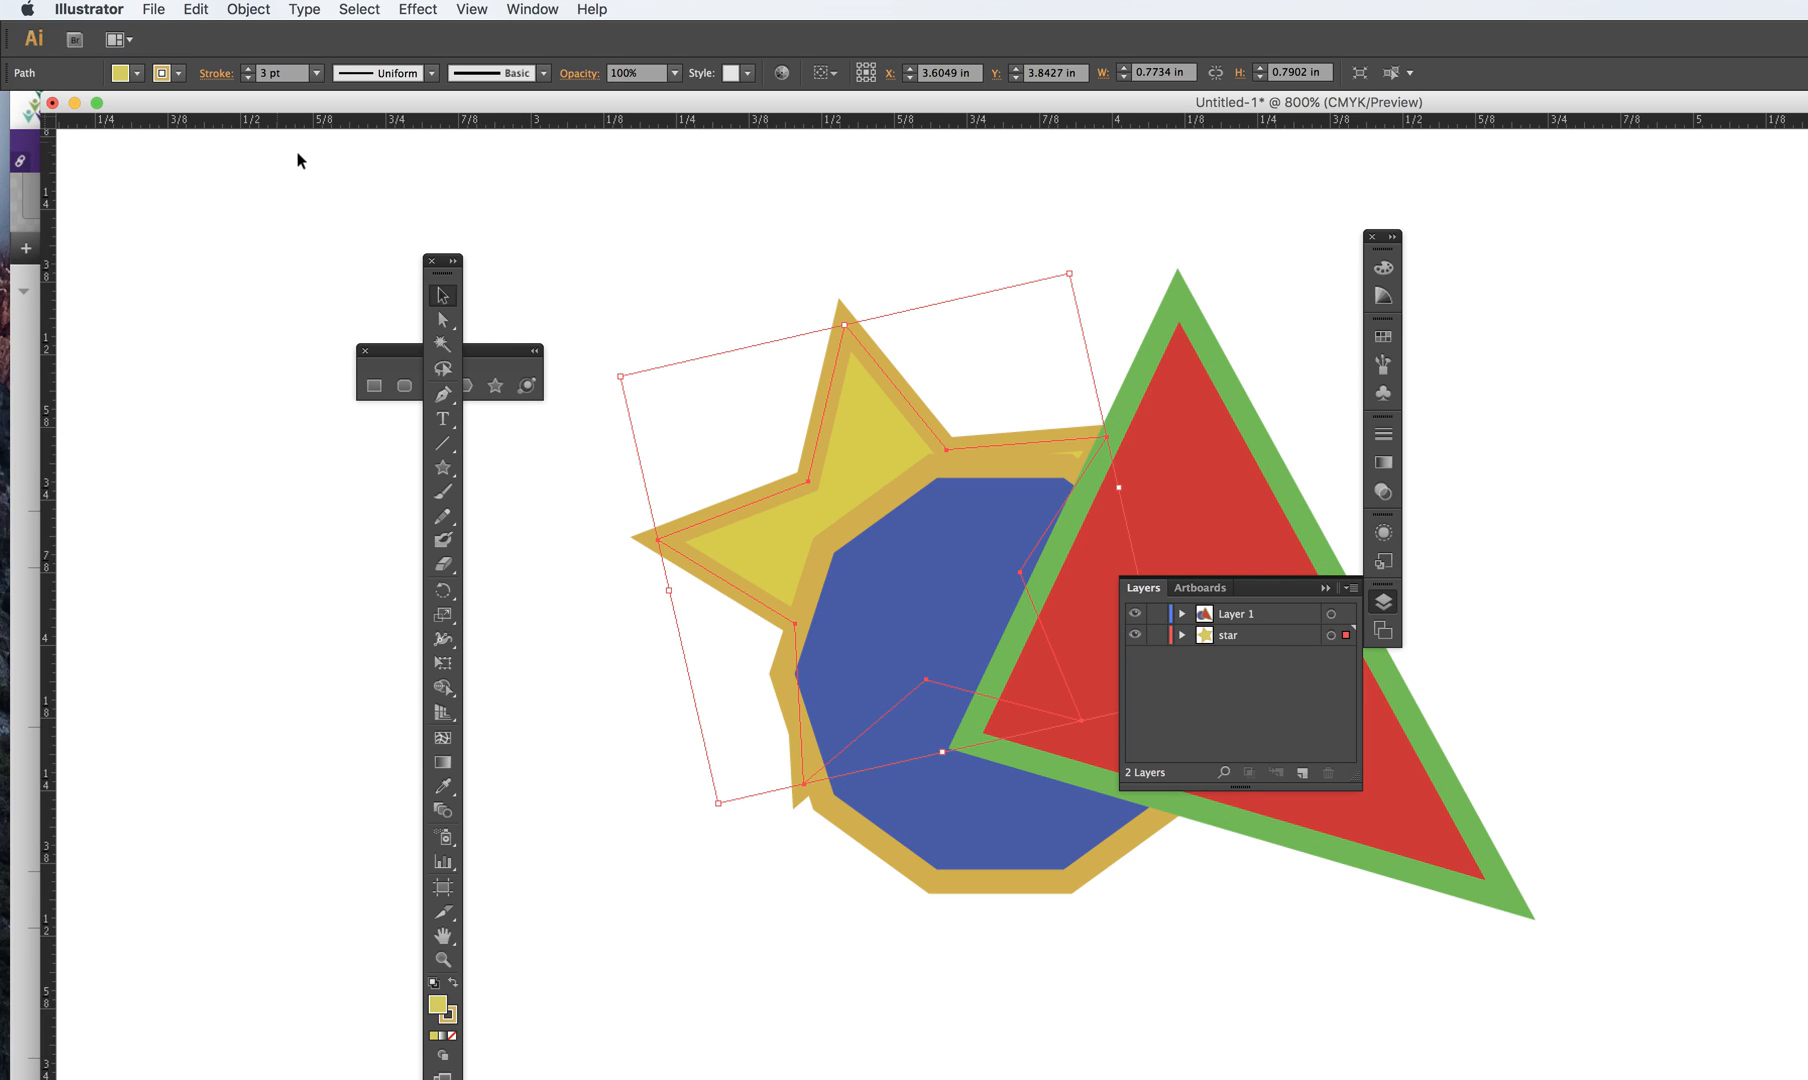
- Examine the file formats available for saving the document, and leave without saving
{"action": "left_click", "coordinate": [153, 11]}
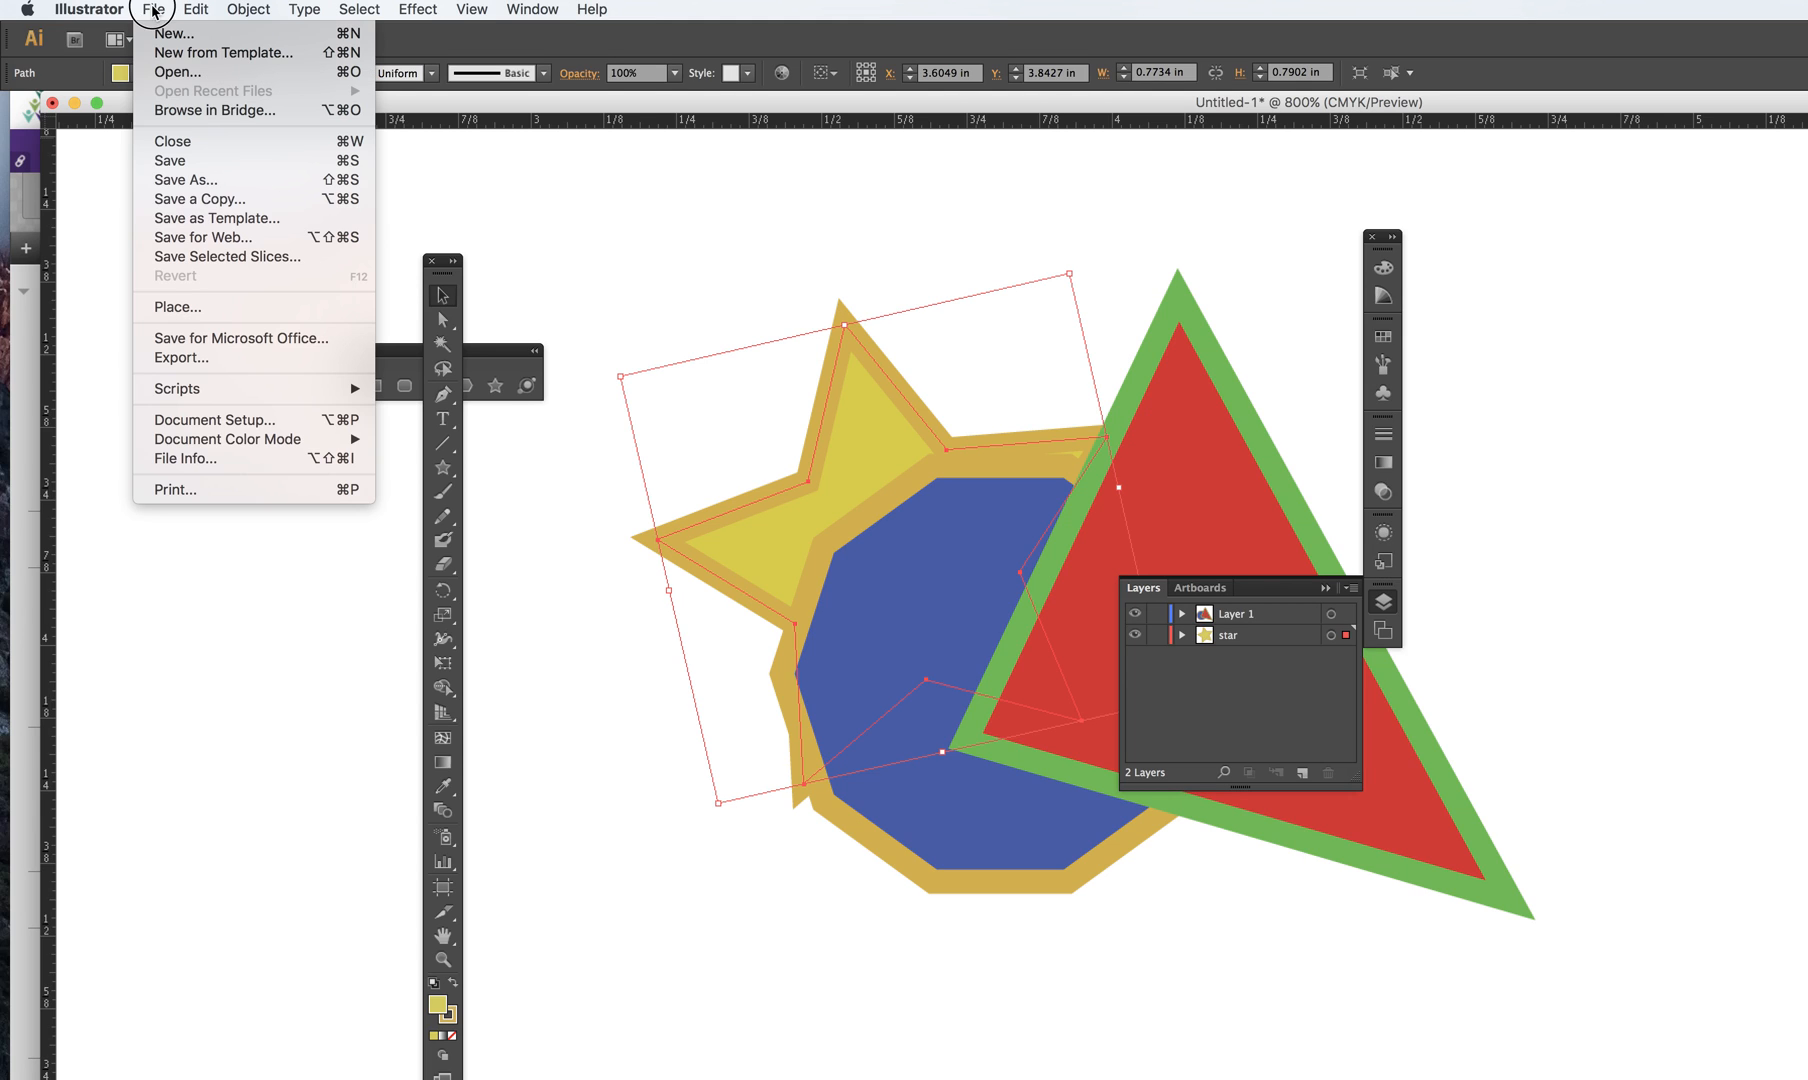
{"action": "left_click", "coordinate": [186, 164]}
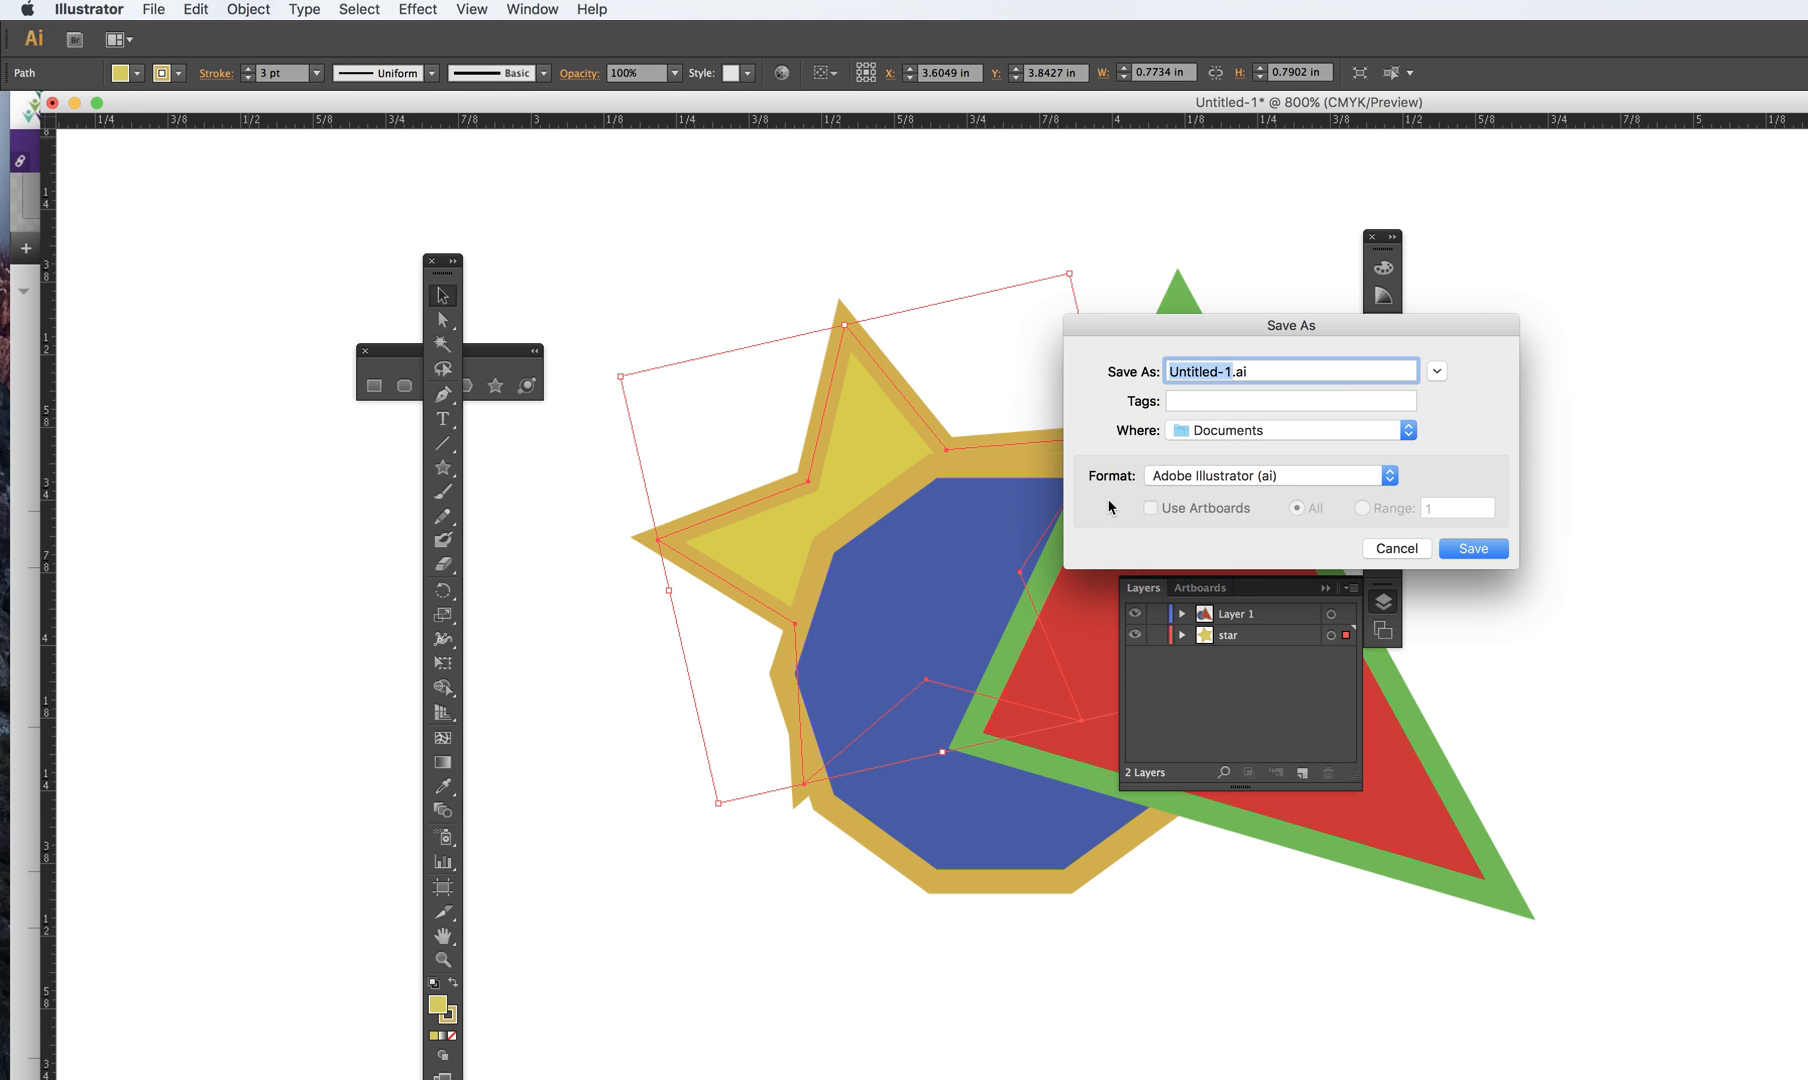
{"action": "left_click", "coordinate": [1390, 477]}
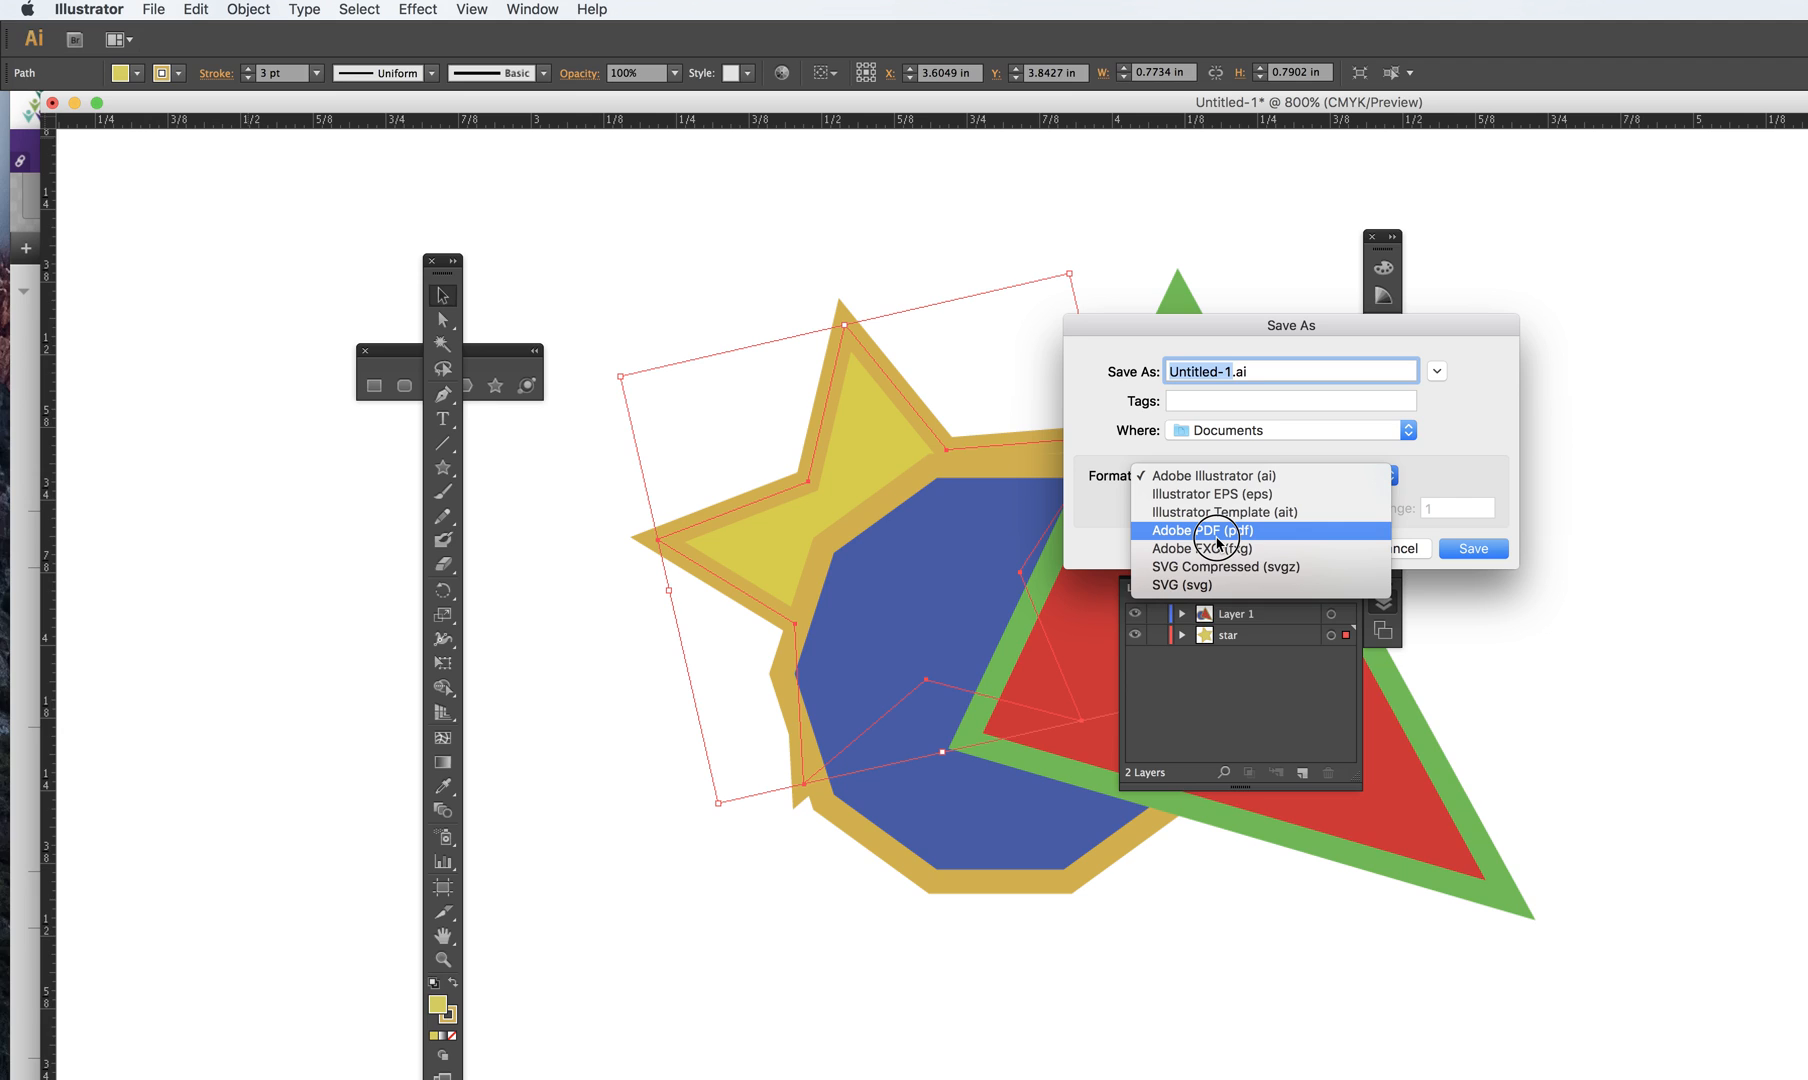
{"action": "left_click", "coordinate": [1509, 468]}
{"action": "left_click", "coordinate": [1402, 548]}
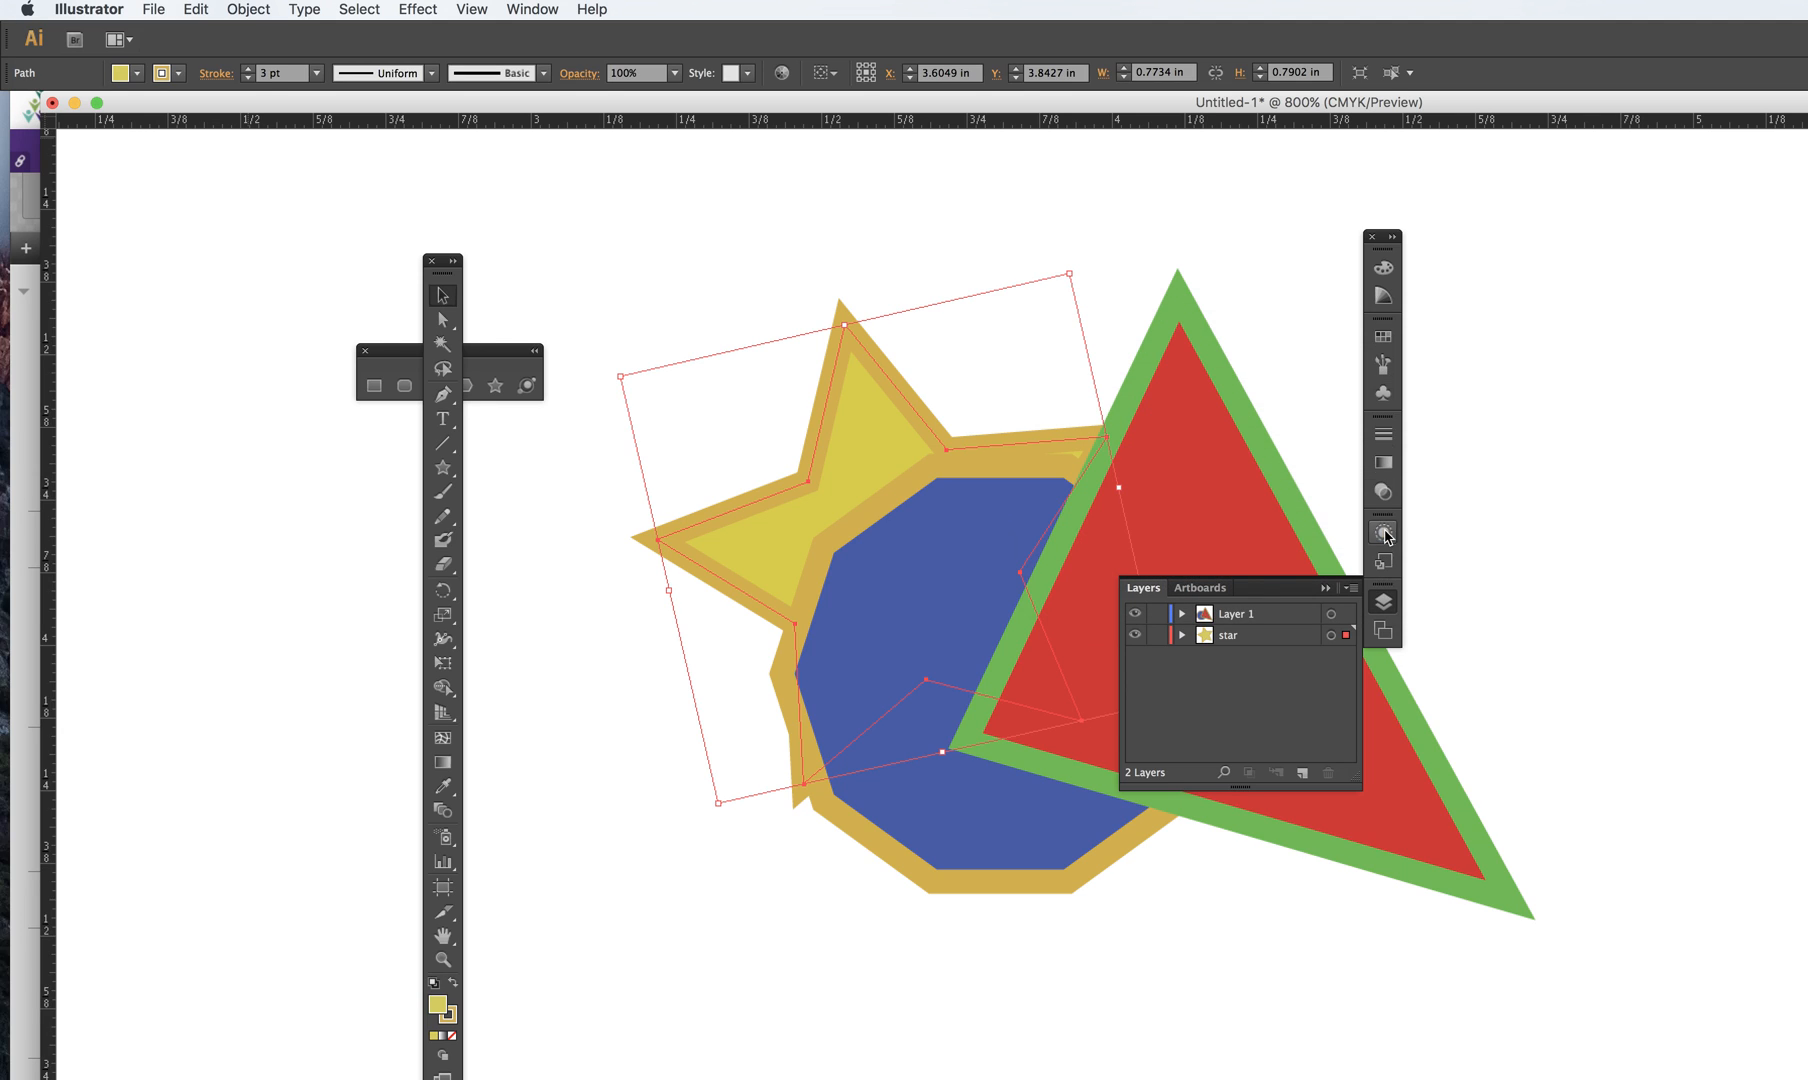
- Examine the file formats available for saving a copy of the document, and cancel the copy
{"action": "left_click", "coordinate": [155, 9]}
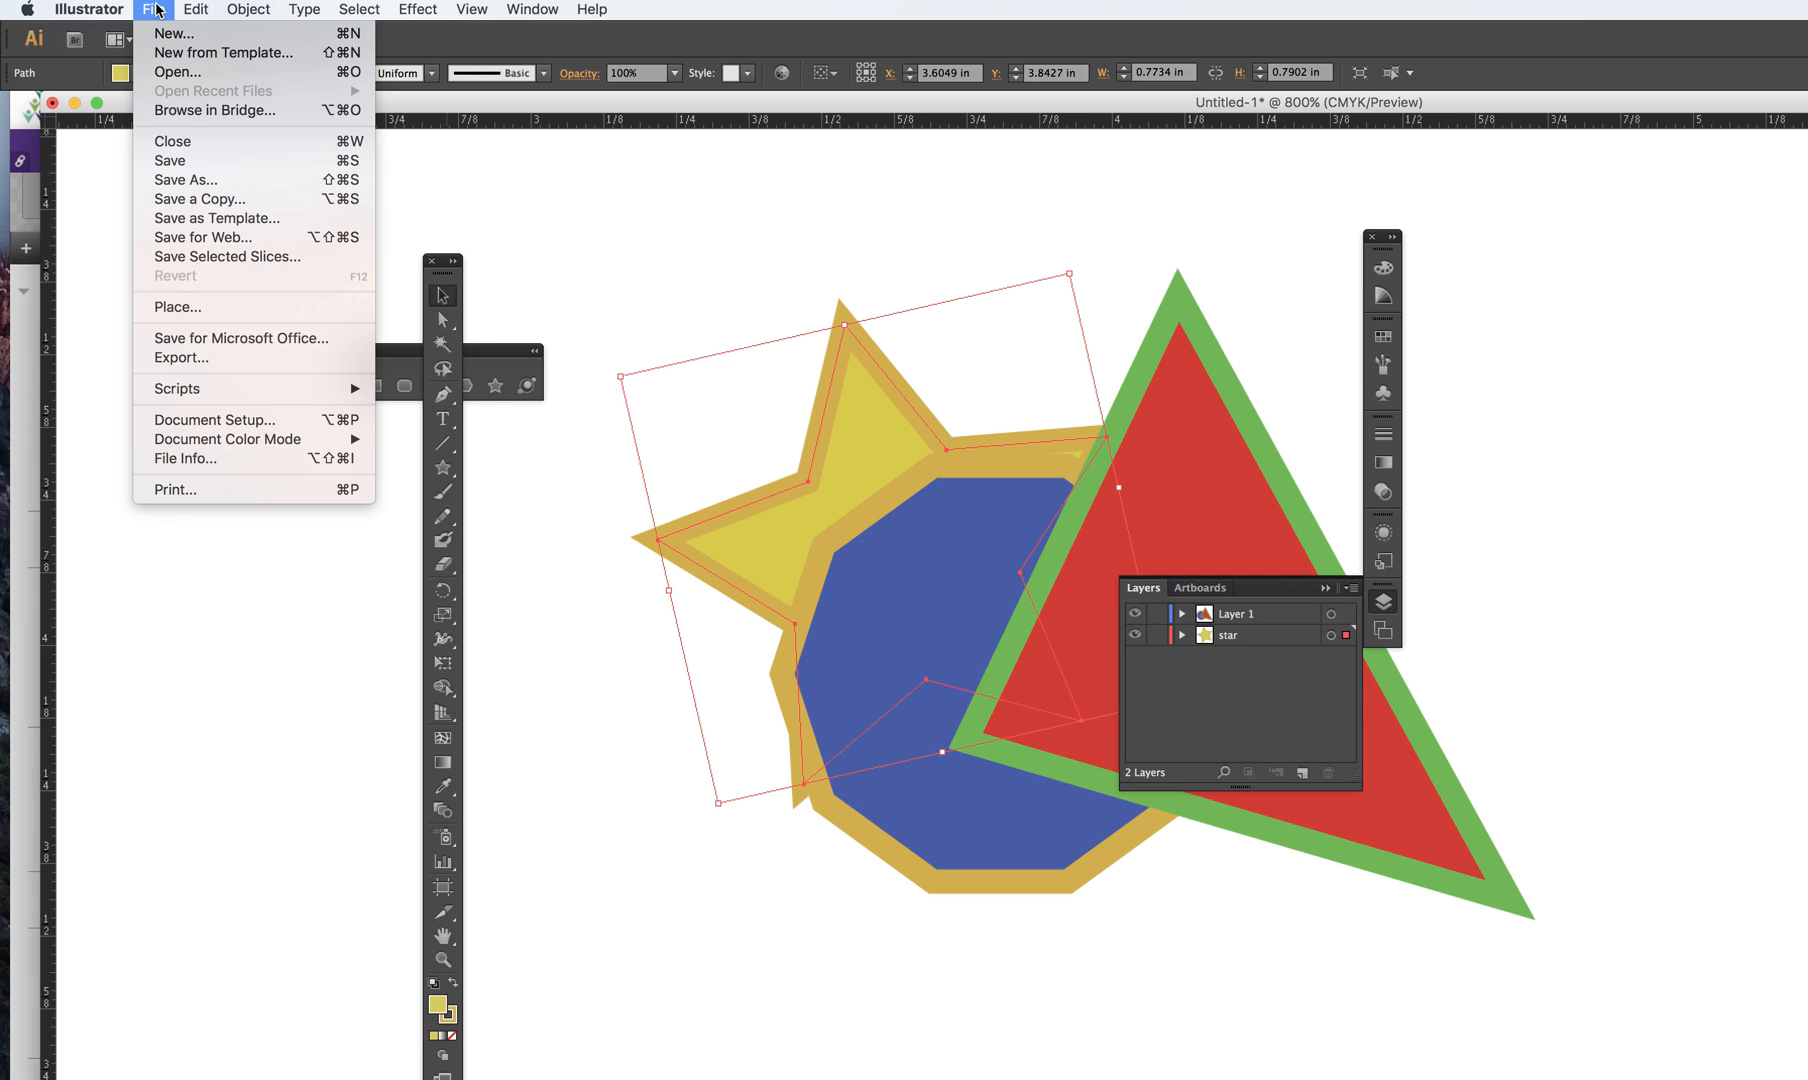
{"action": "left_click", "coordinate": [215, 198]}
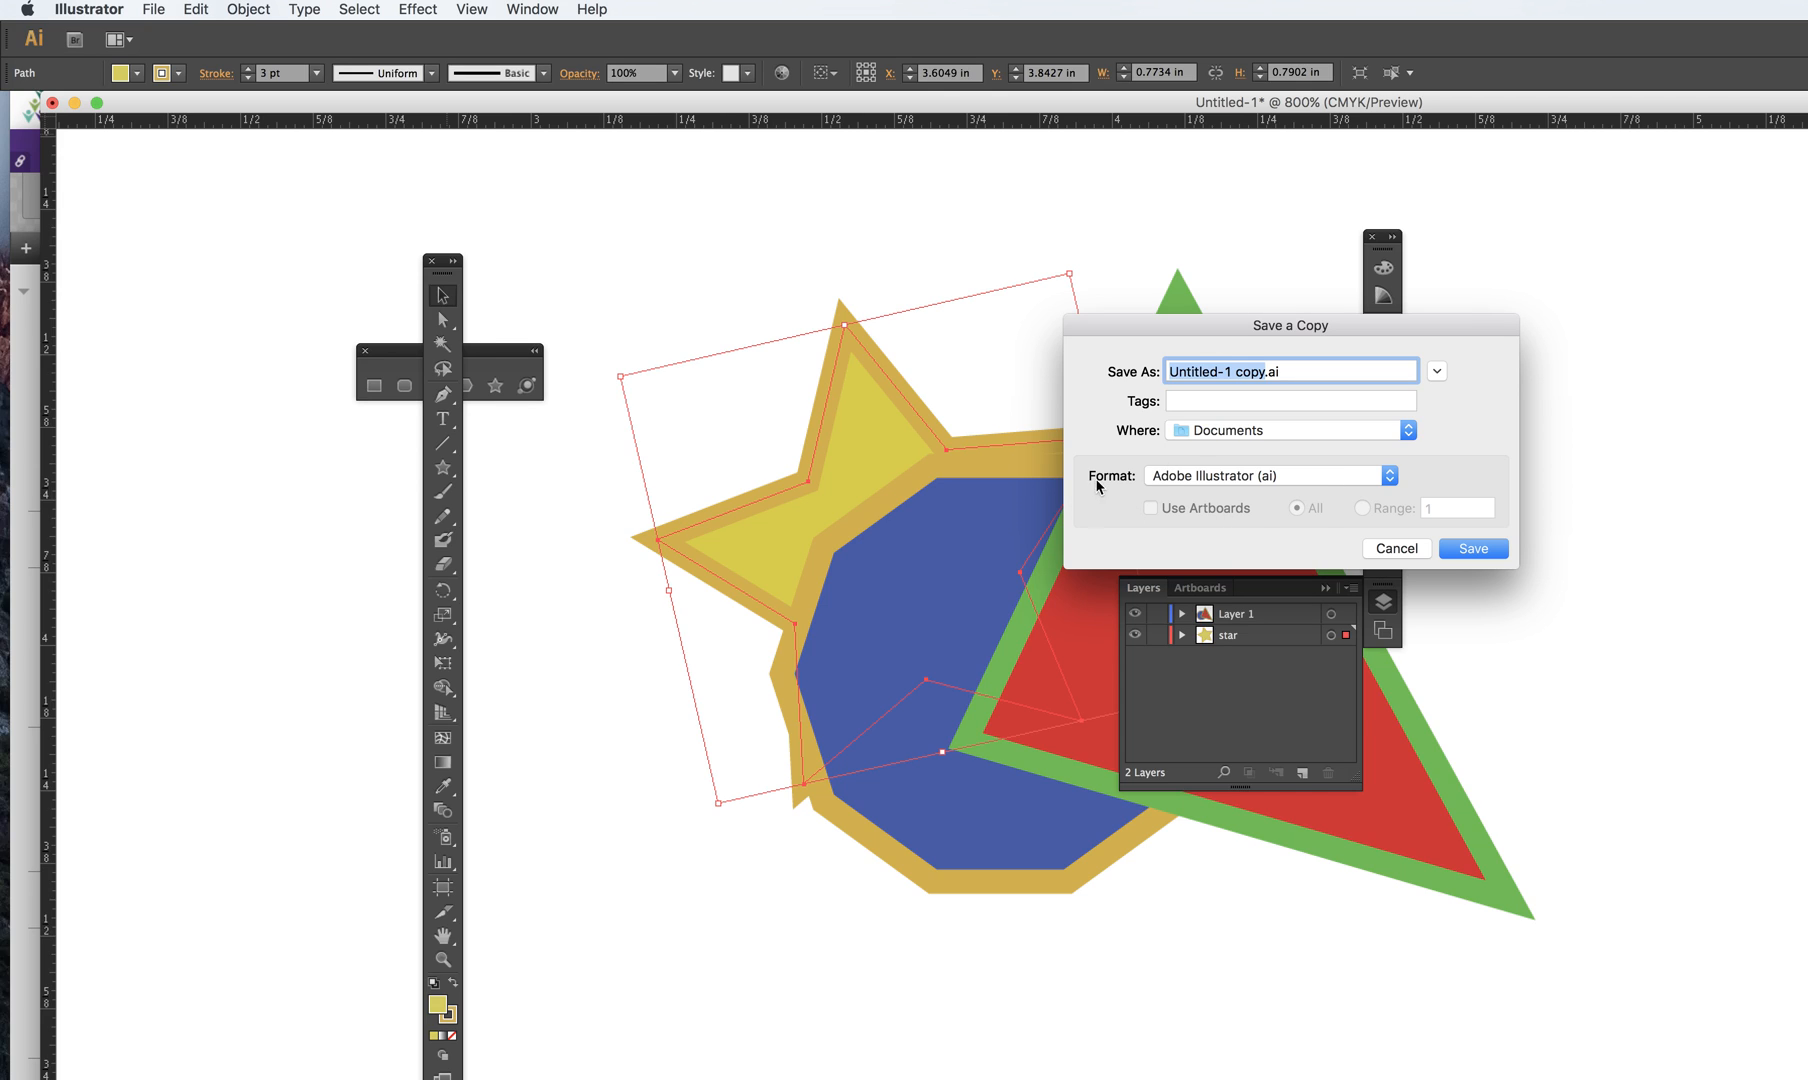
{"action": "left_click", "coordinate": [1390, 480]}
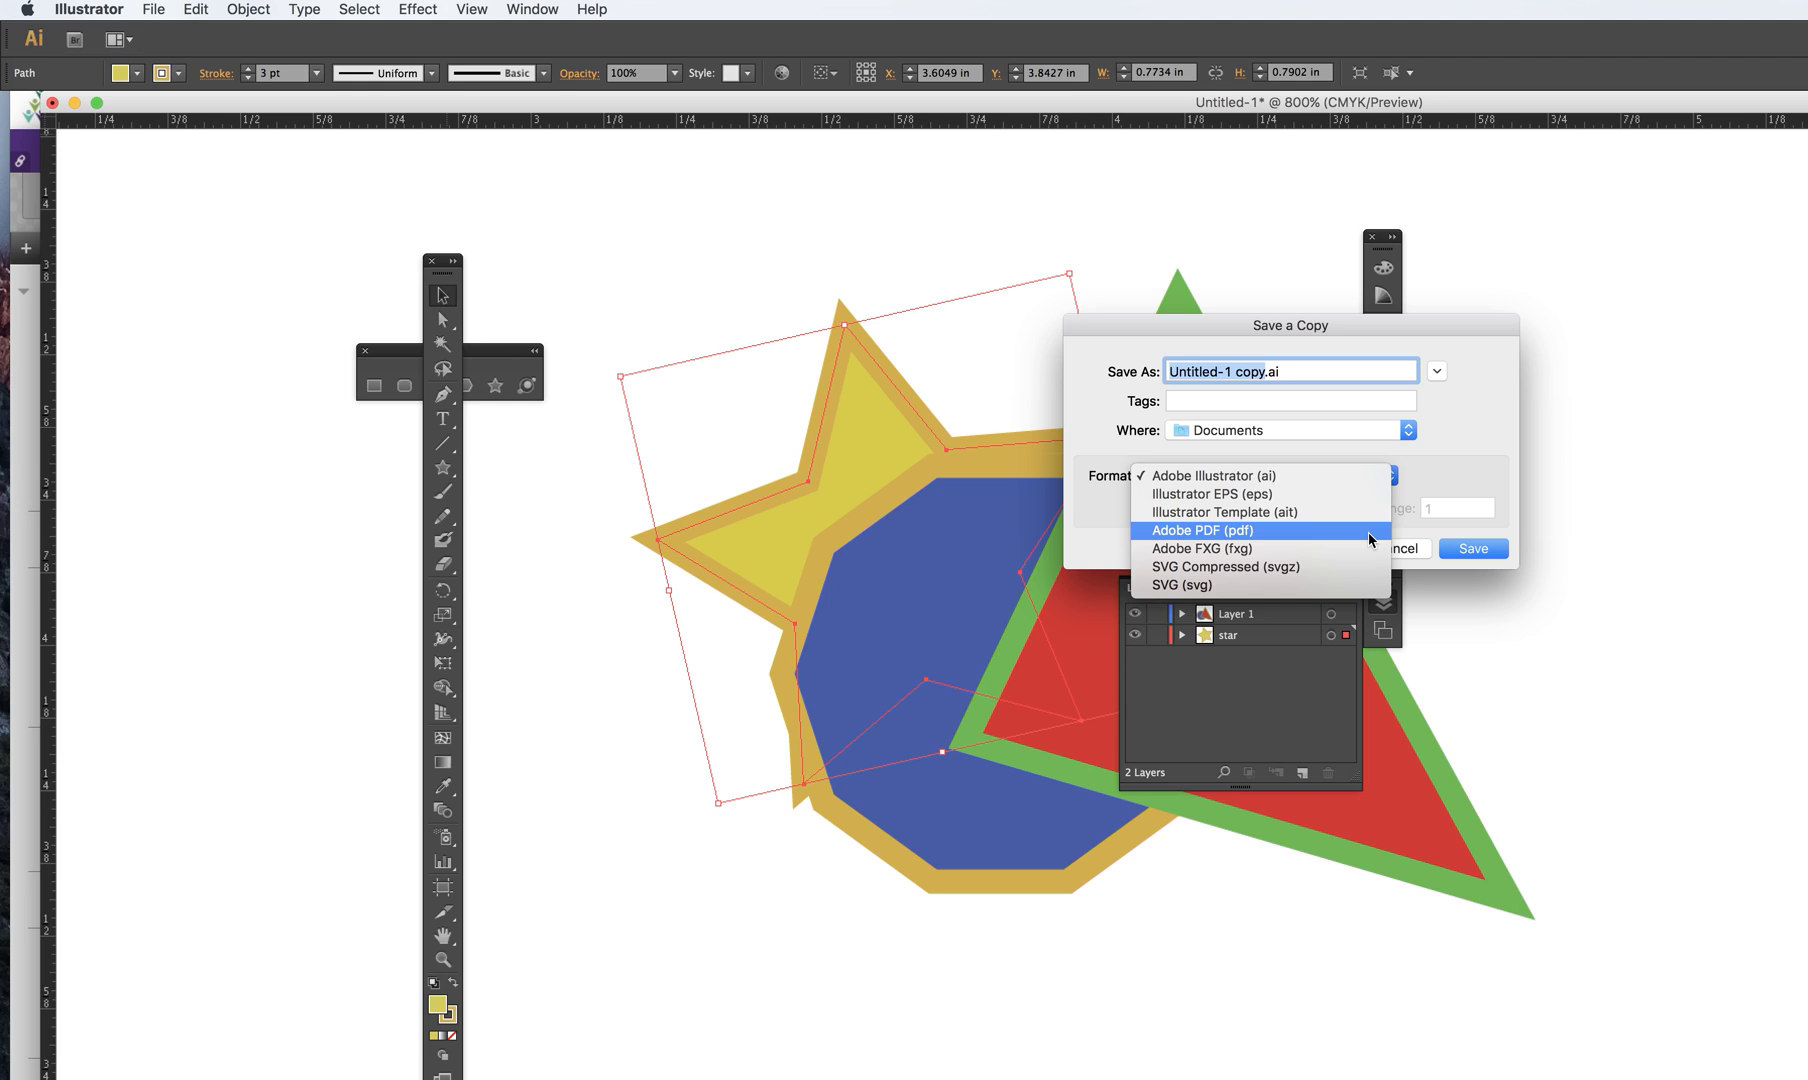
{"action": "left_click", "coordinate": [1441, 471]}
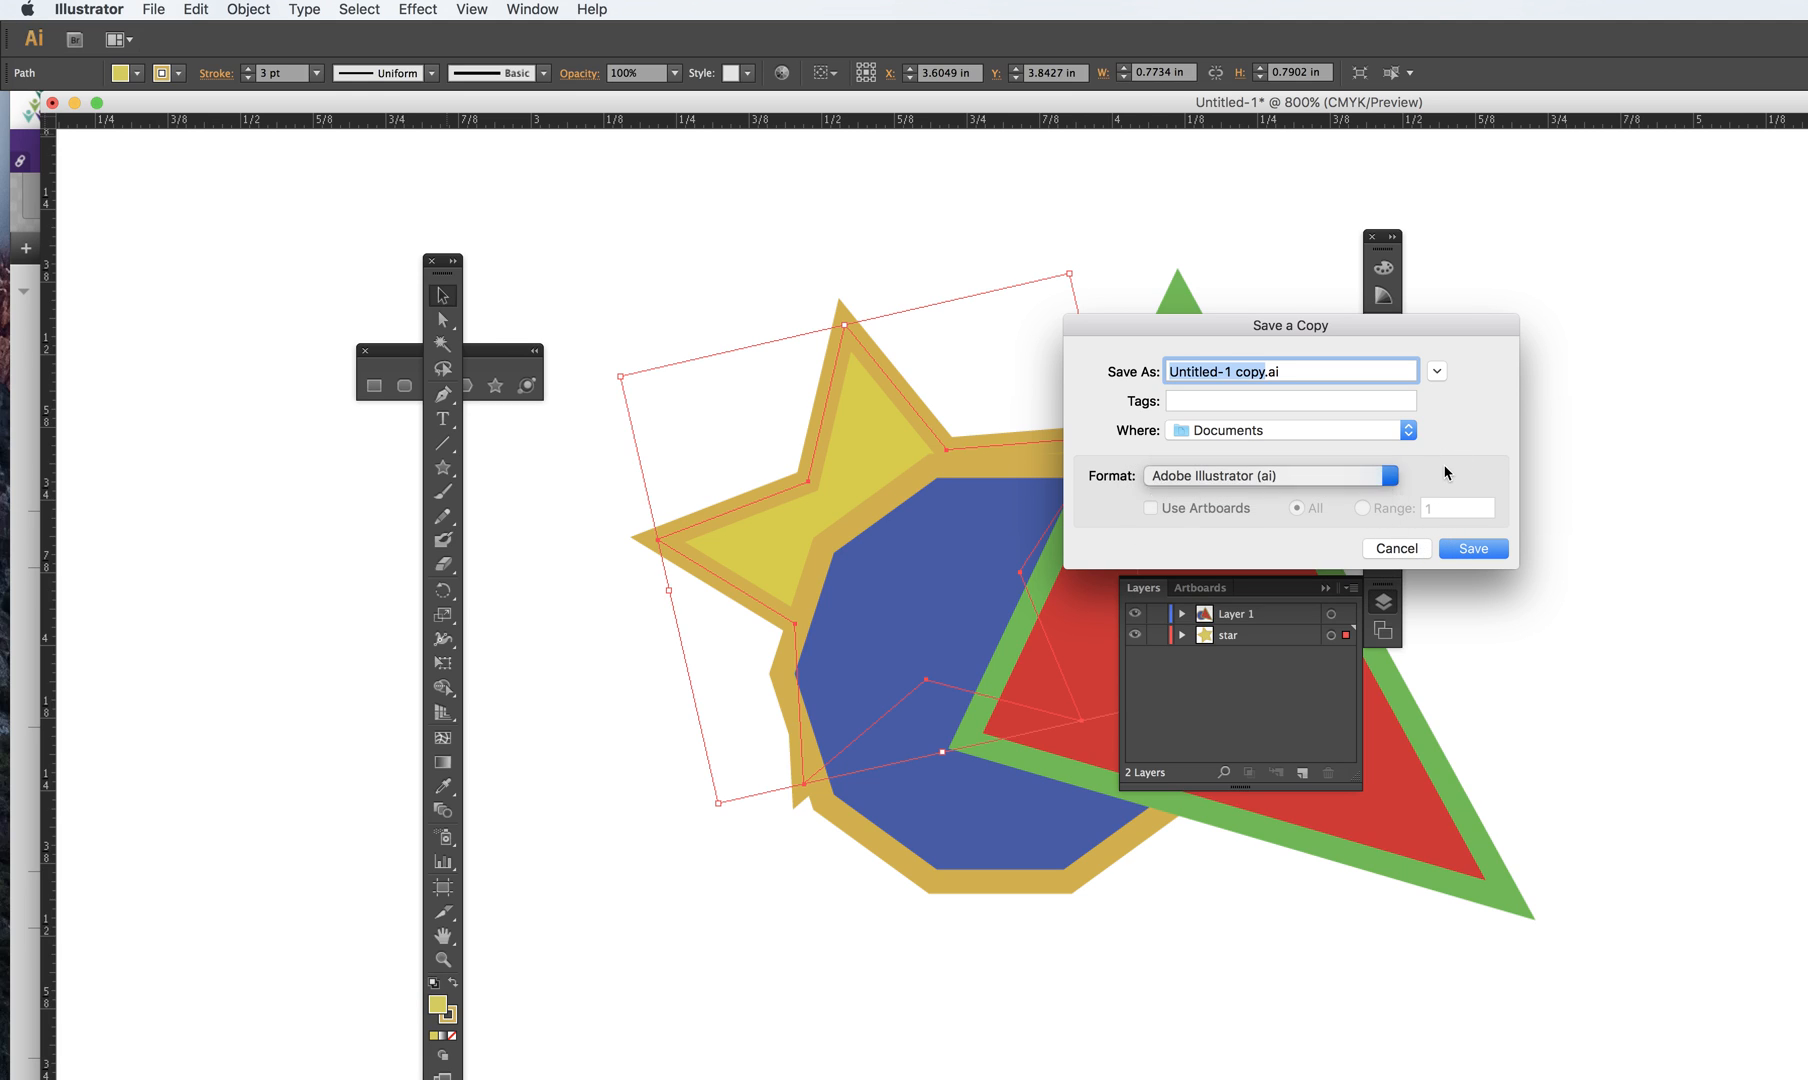
{"action": "left_click", "coordinate": [1405, 550]}
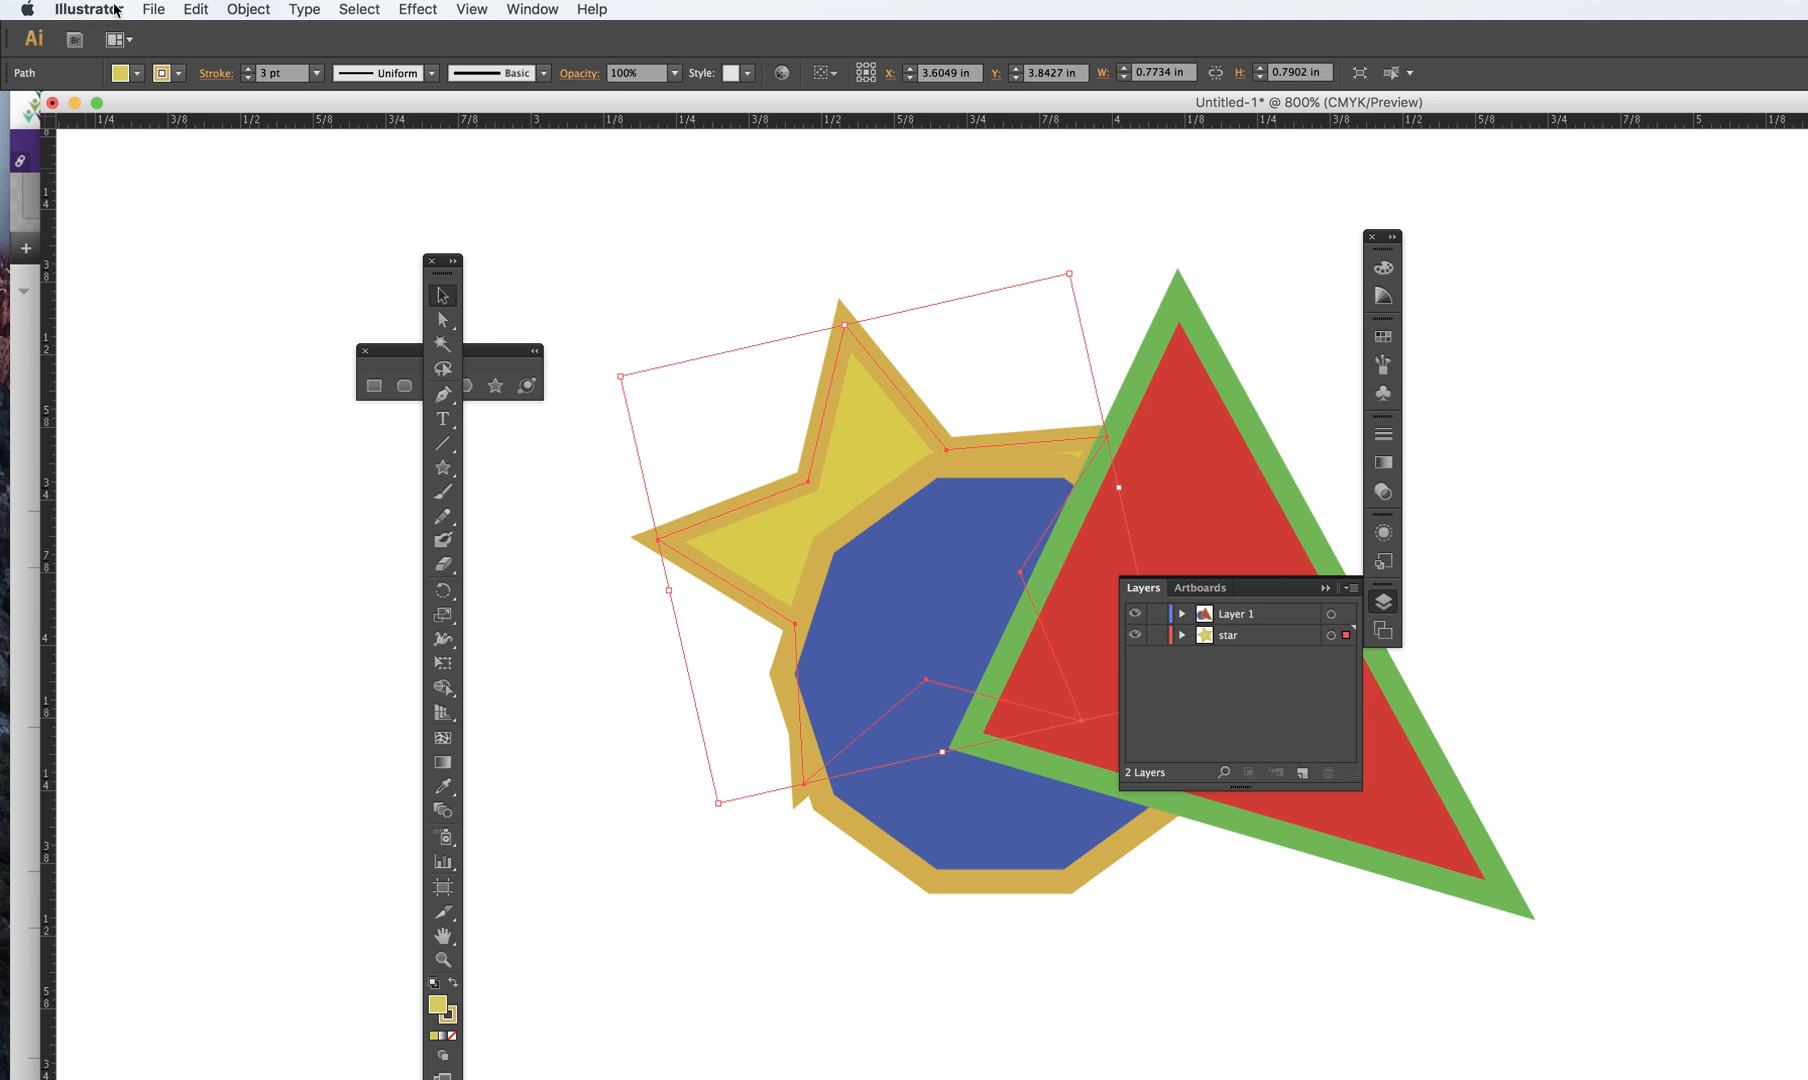
- Examine the file formats available for exporting the artwork, cancel the export and deselect the star
{"action": "left_click", "coordinate": [152, 10]}
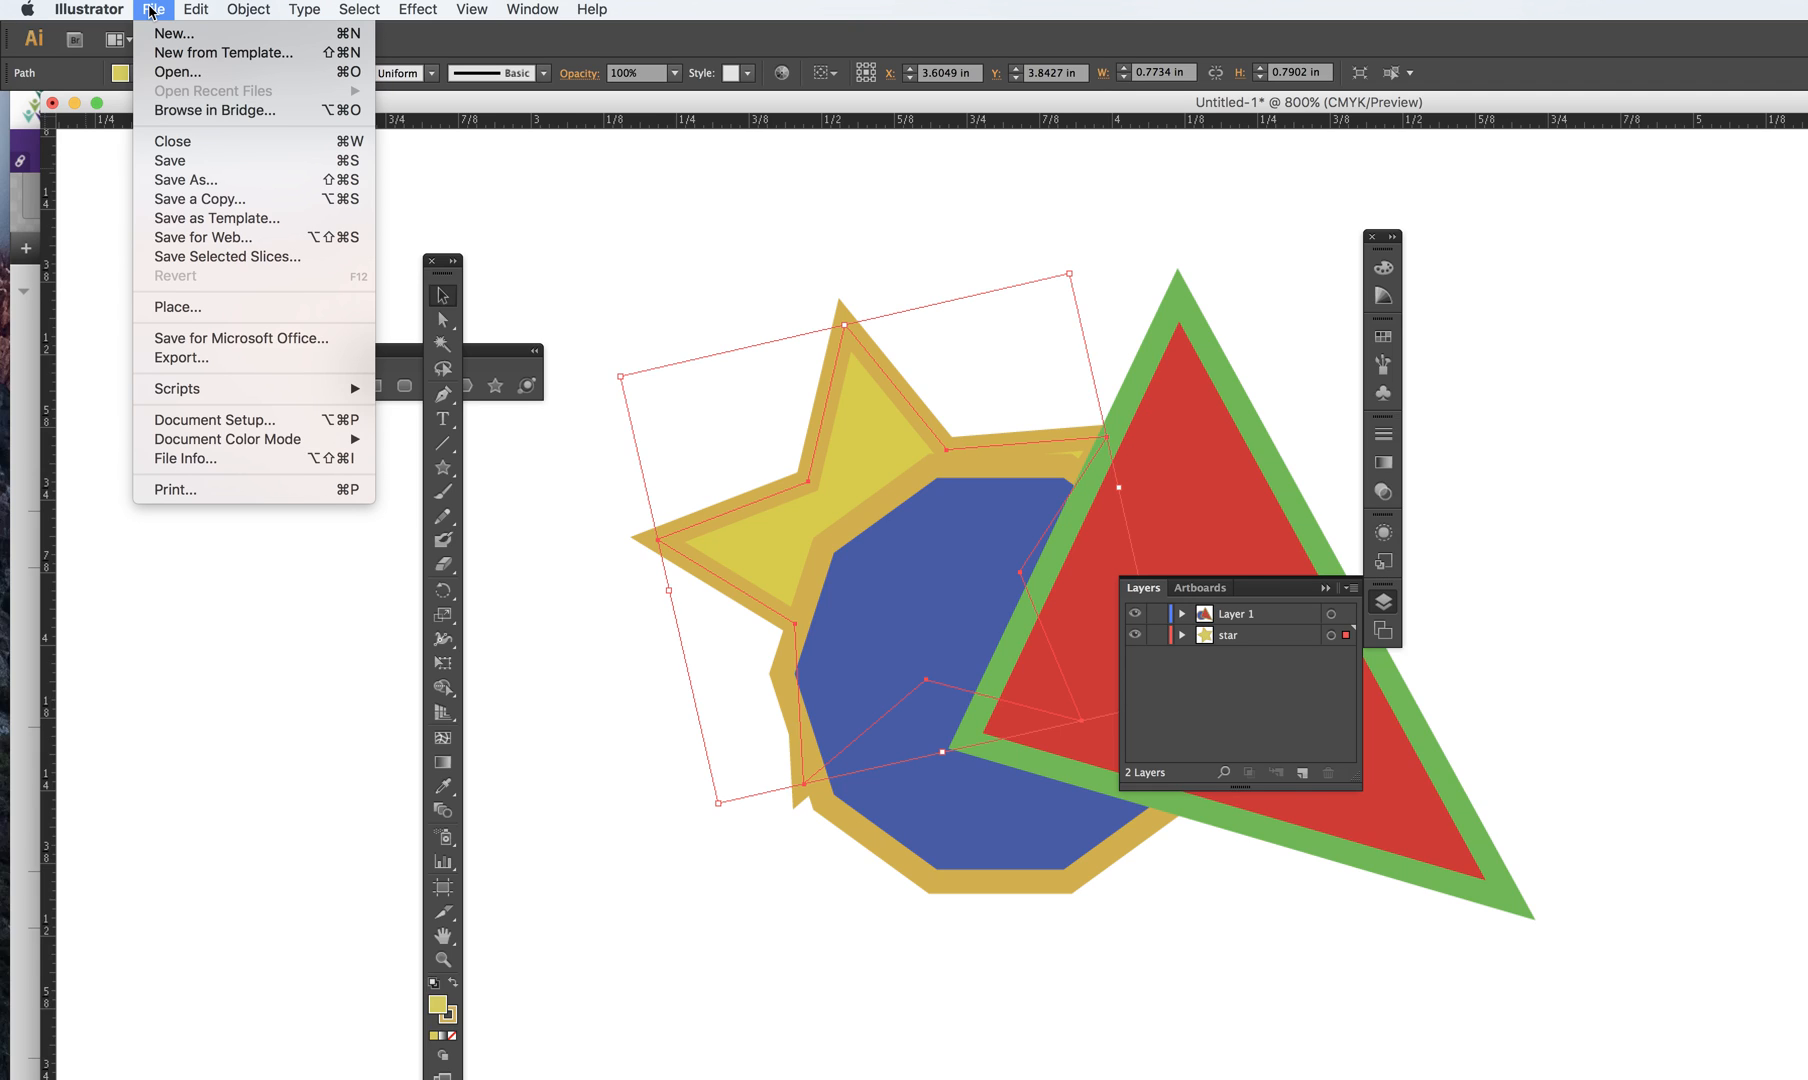
{"action": "left_click", "coordinate": [224, 360]}
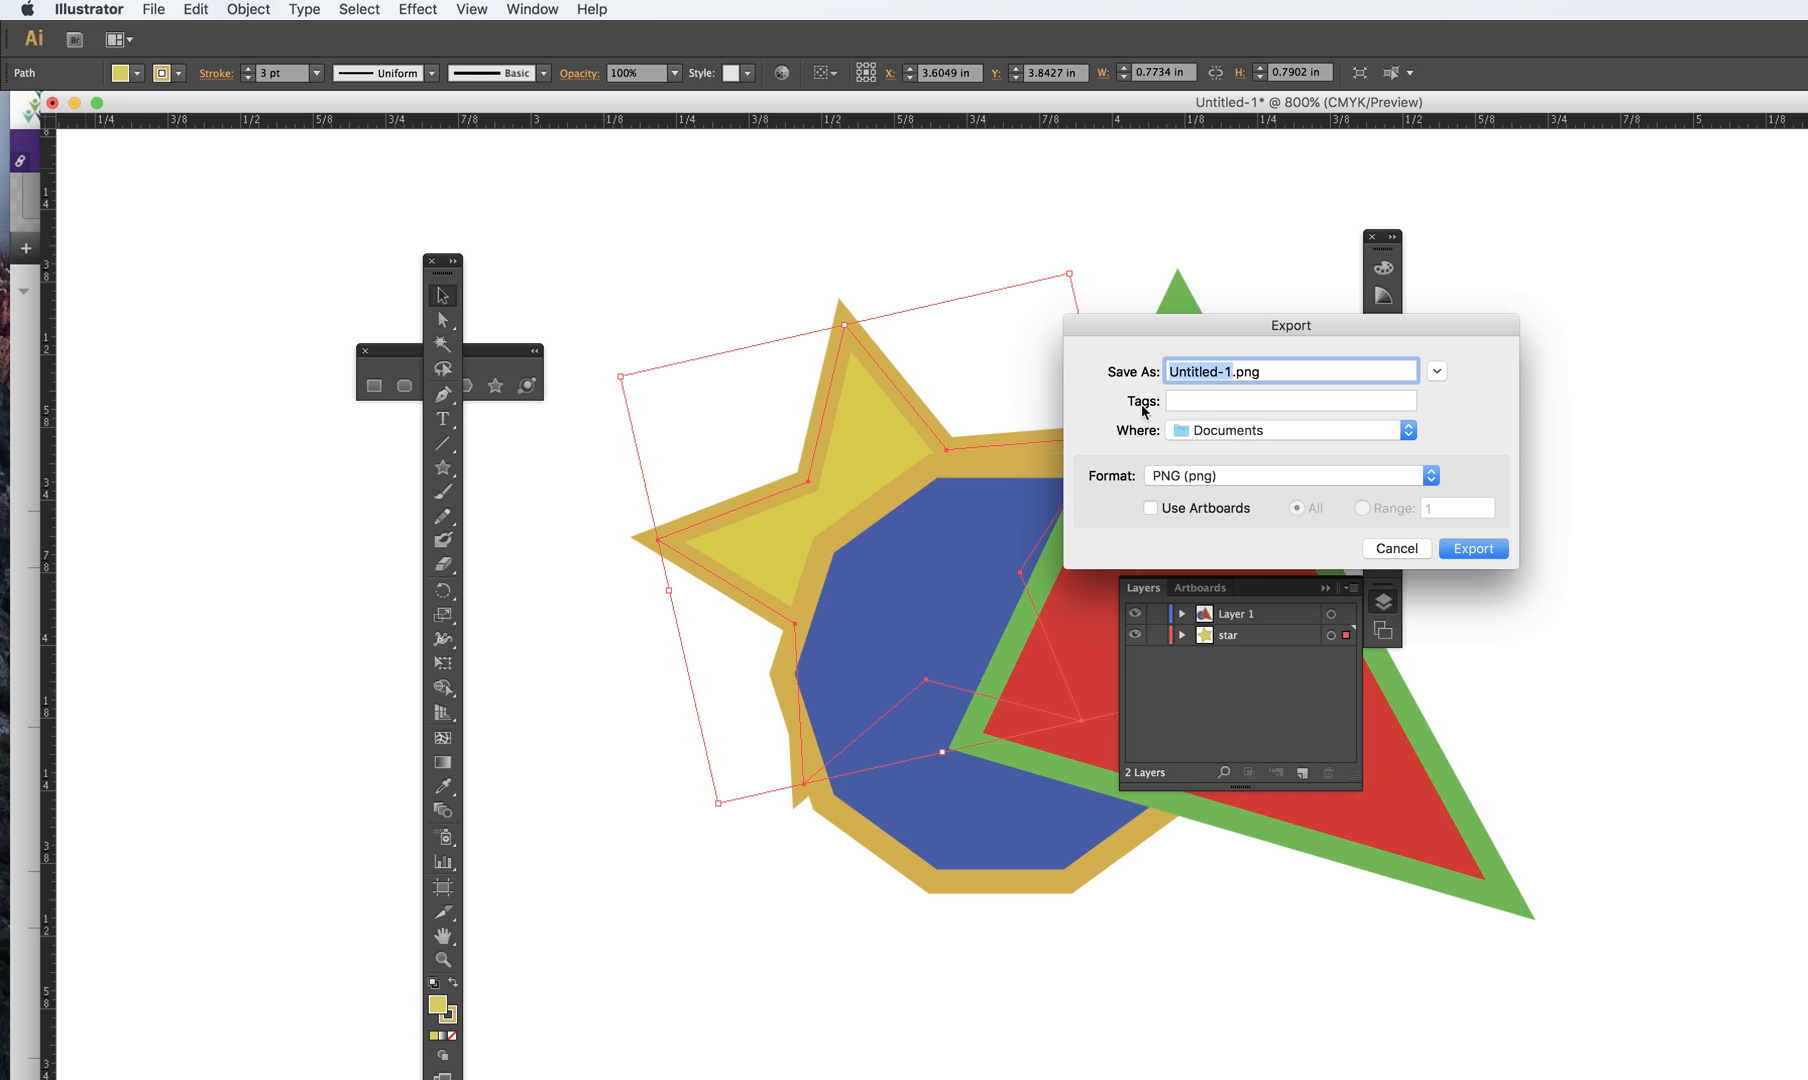
{"action": "left_click", "coordinate": [1430, 478]}
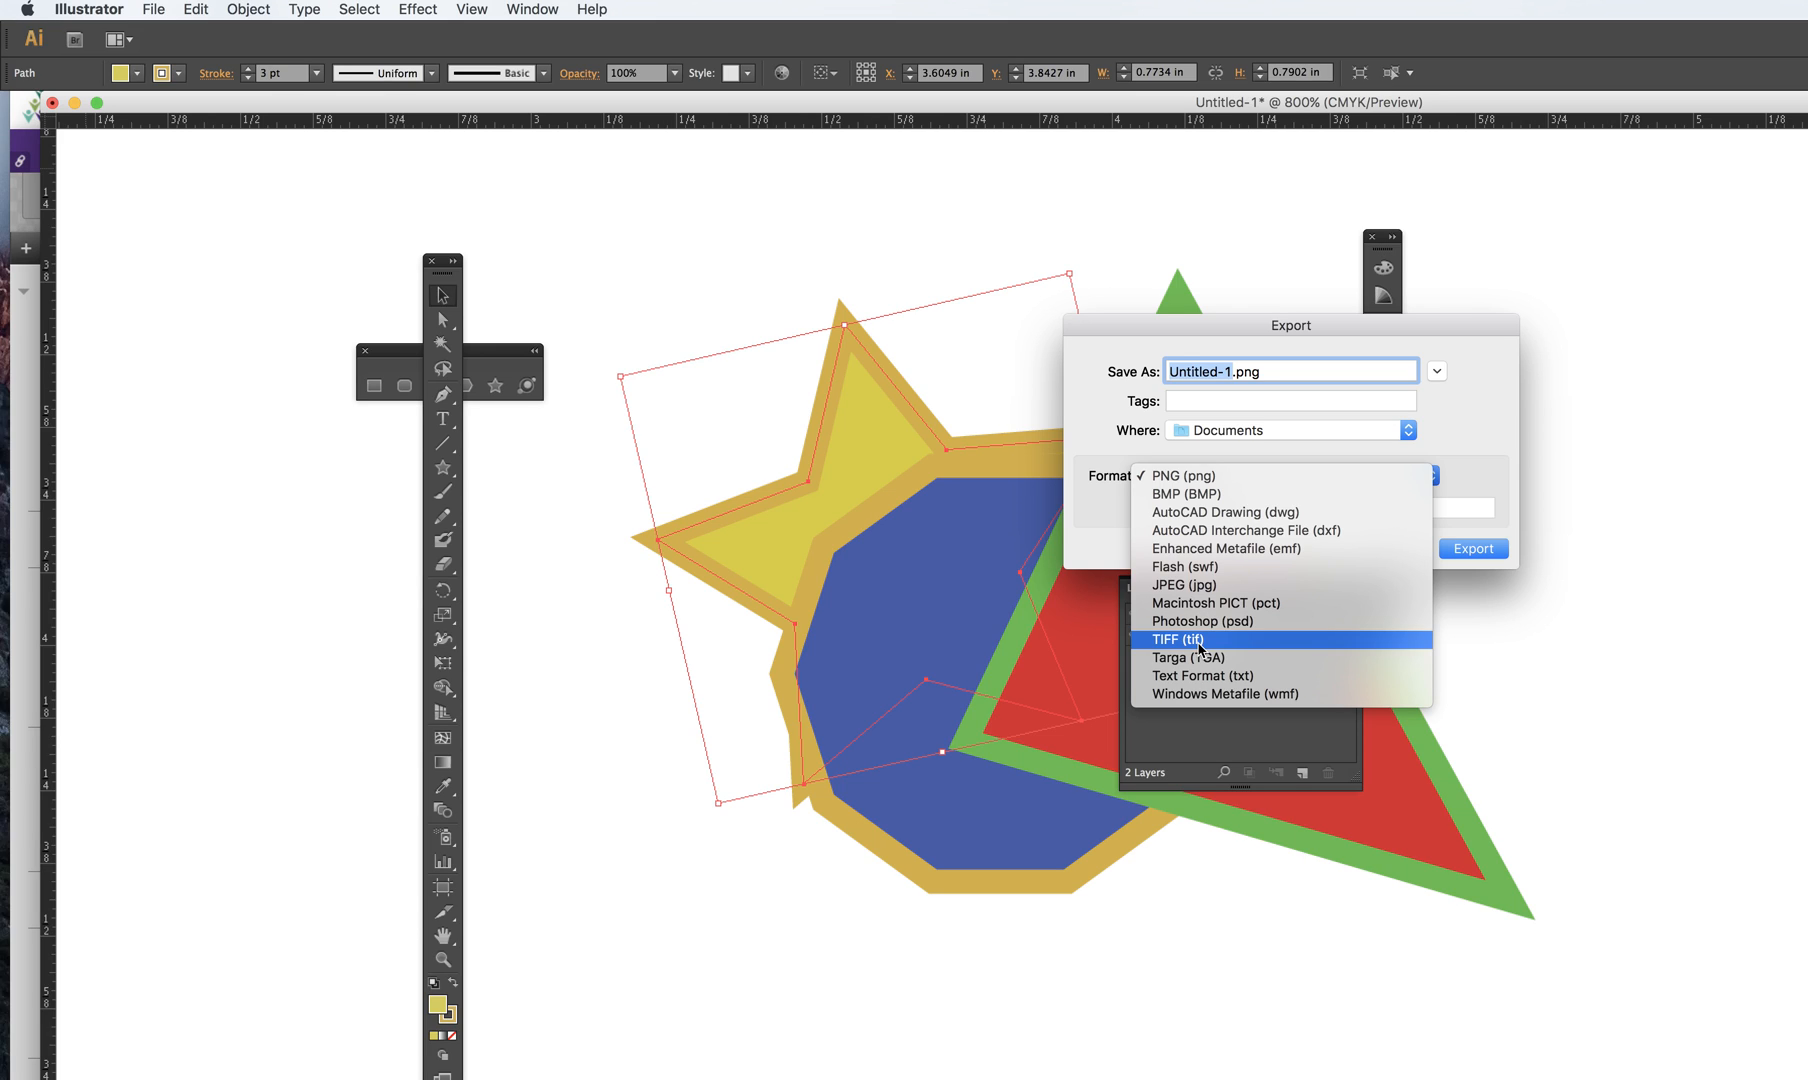
{"action": "left_click", "coordinate": [1484, 412]}
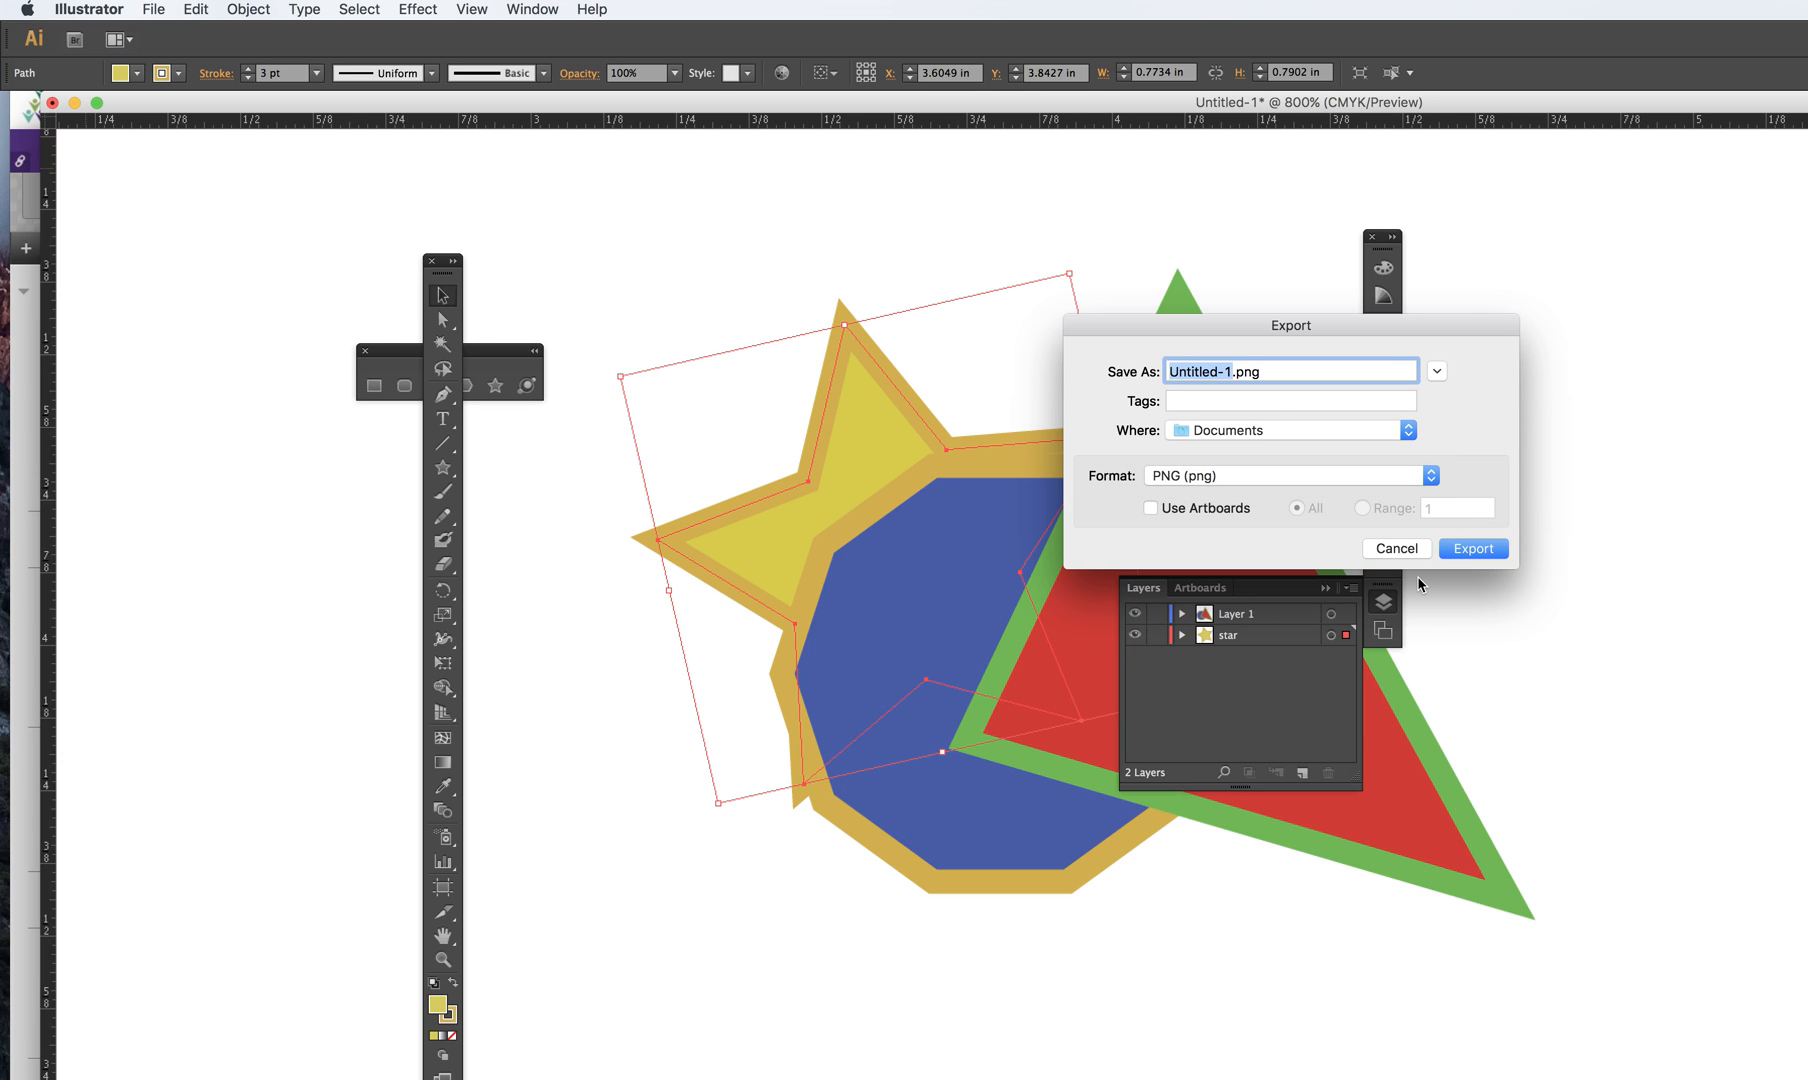
{"action": "left_click", "coordinate": [1397, 547]}
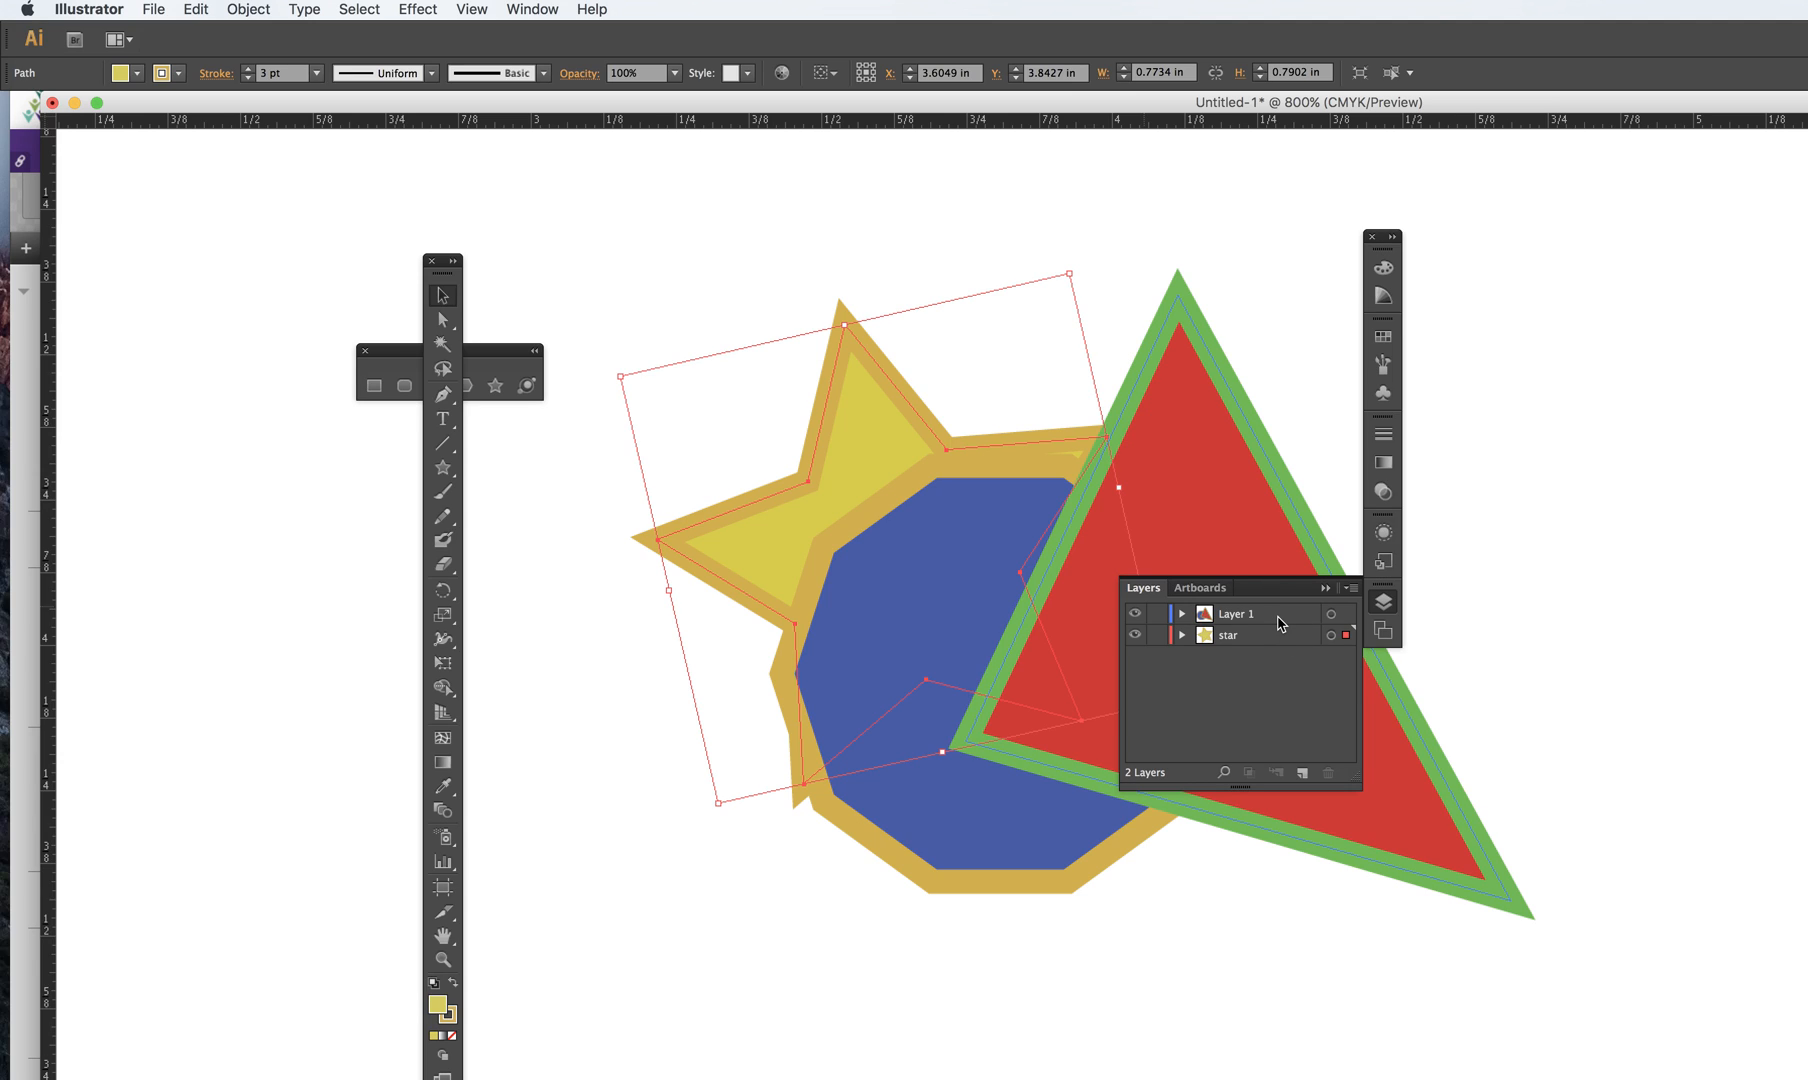
{"action": "left_click", "coordinate": [1591, 532]}
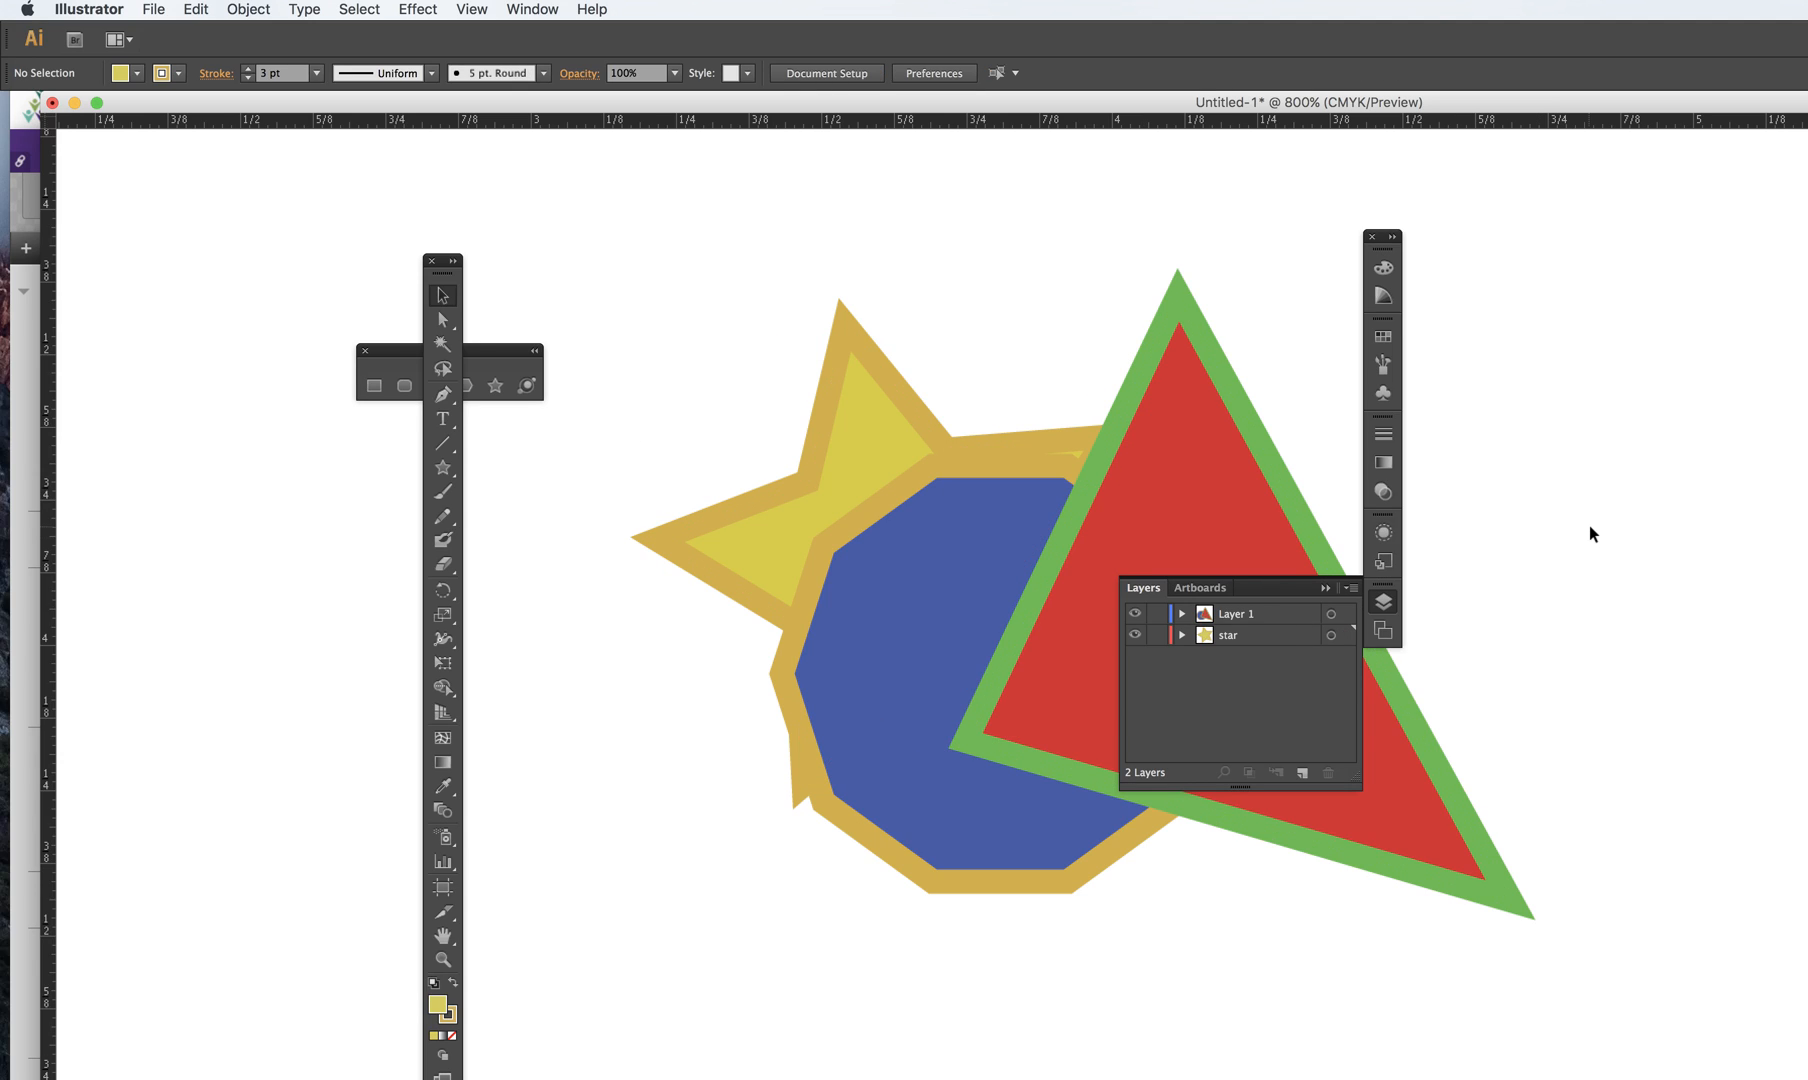